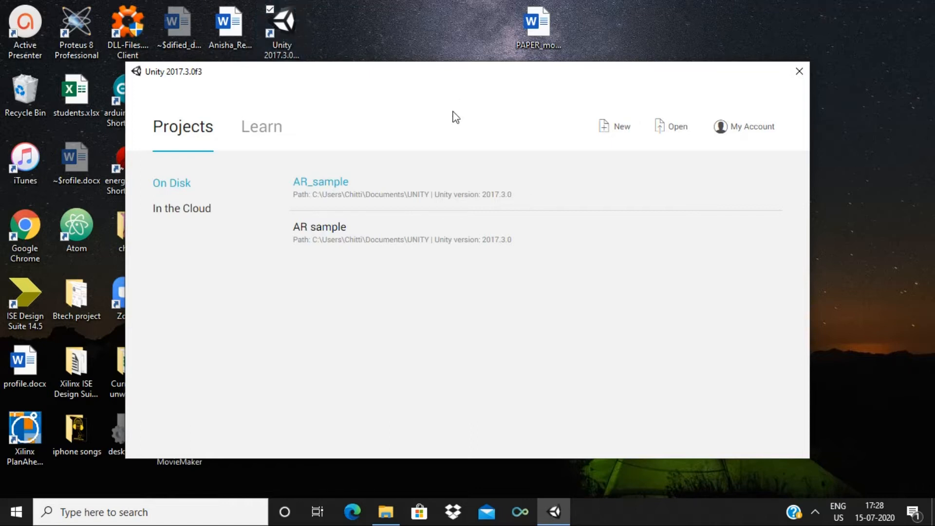
Create a new 3D project named a_demo from the Unity launcher
{"action": "left_click", "coordinate": [623, 132]}
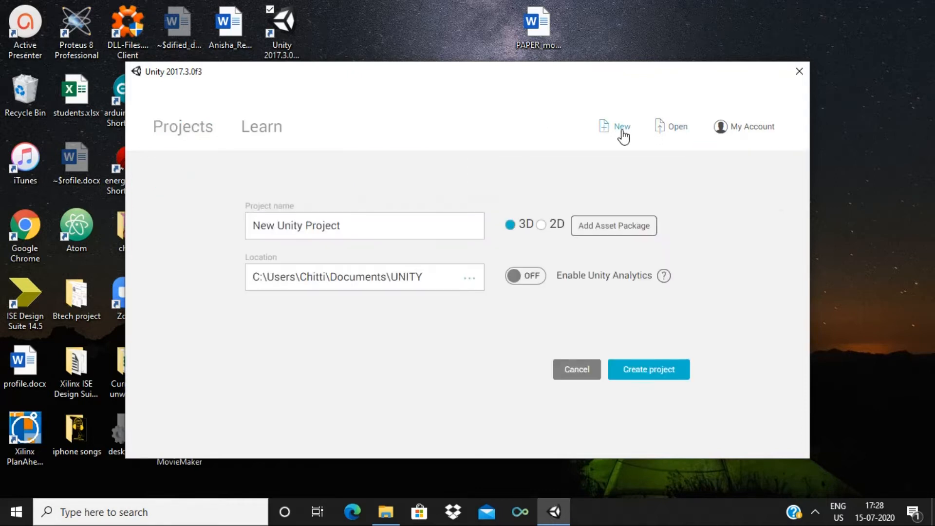
{"action": "left_click", "coordinate": [349, 231]}
{"action": "key", "text": "BackSpace"}
{"action": "key", "text": "BackSpace"}
{"action": "key", "text": "BackSpace"}
{"action": "key", "text": "BackSpace"}
{"action": "key", "text": "BackSpace"}
{"action": "key", "text": "BackSpace"}
{"action": "key", "text": "BackSpace"}
{"action": "key", "text": "BackSpace"}
{"action": "key", "text": "BackSpace"}
{"action": "key", "text": "BackSpace"}
{"action": "key", "text": "BackSpace"}
{"action": "key", "text": "BackSpace"}
{"action": "key", "text": "BackSpace"}
{"action": "key", "text": "BackSpace"}
{"action": "key", "text": "BackSpace"}
{"action": "key", "text": "BackSpace"}
{"action": "key", "text": "BackSpace"}
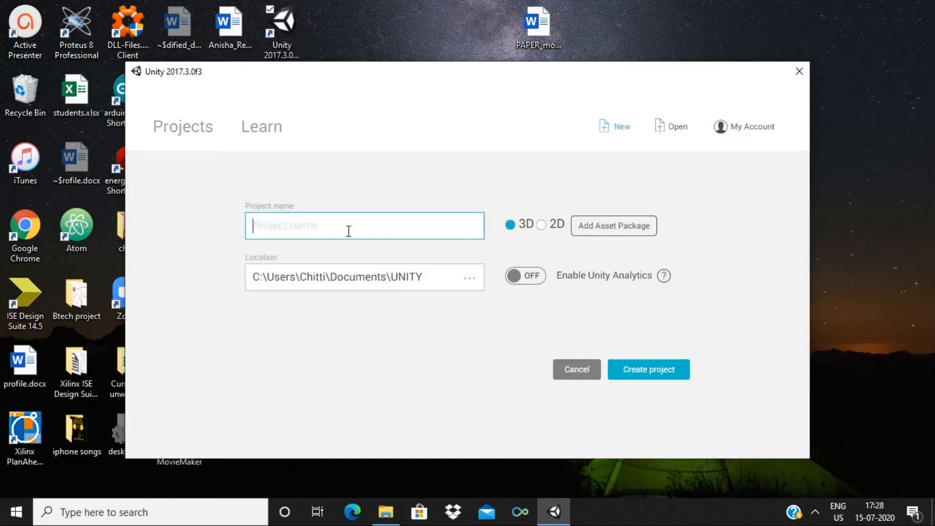
{"action": "type", "text": "A"}
{"action": "key", "text": "BackSpace"}
{"action": "type", "text": "a_demo"}
{"action": "left_click", "coordinate": [647, 376]}
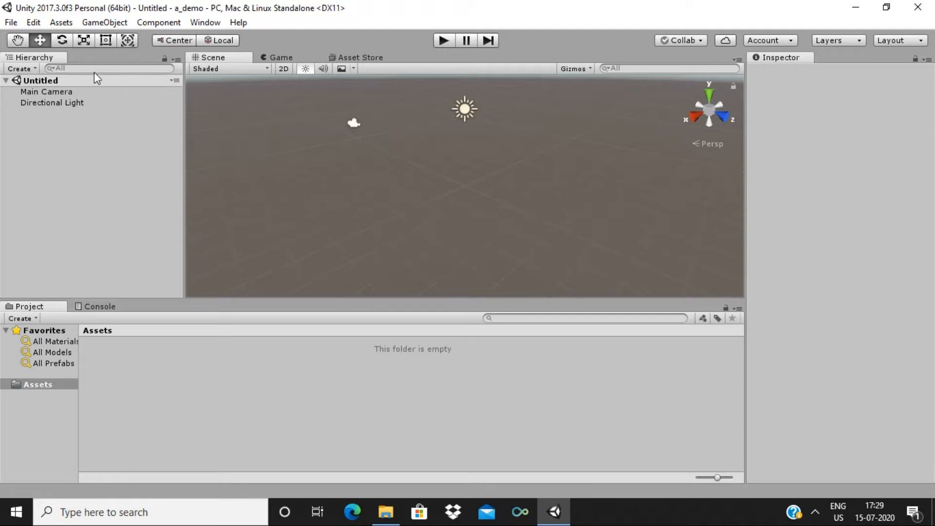
Add a Vuforia AR Camera via GameObject > Vuforia and import the Vuforia assets
{"action": "left_click", "coordinate": [107, 23]}
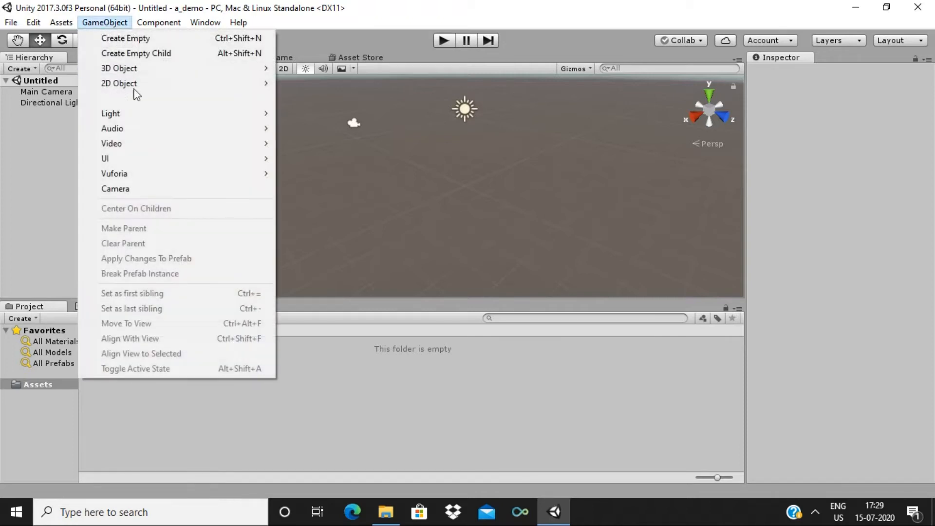
{"action": "mouse_move", "coordinate": [169, 180]}
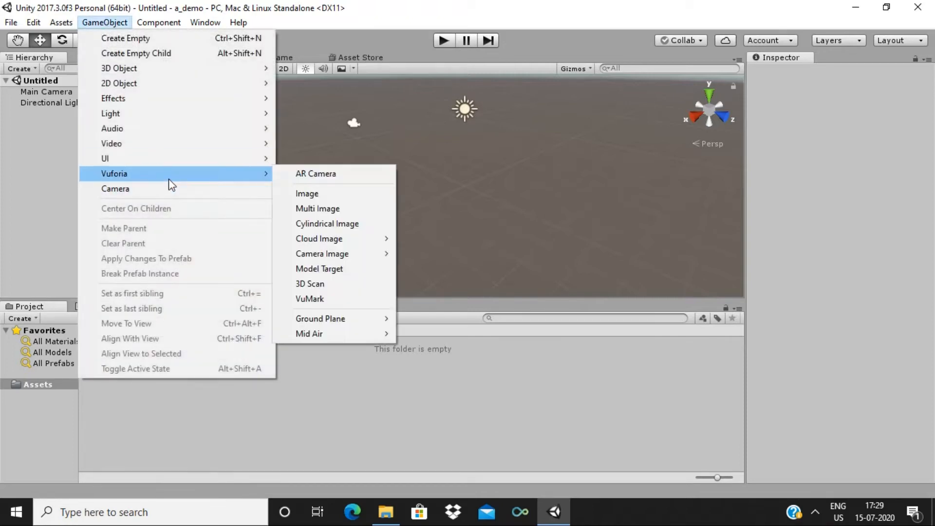
{"action": "left_click", "coordinate": [317, 175]}
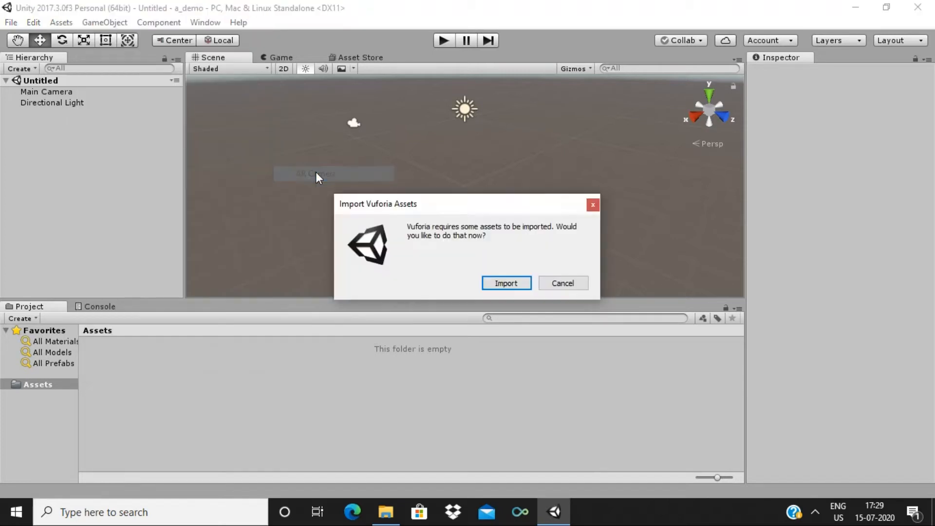
{"action": "left_click", "coordinate": [509, 283]}
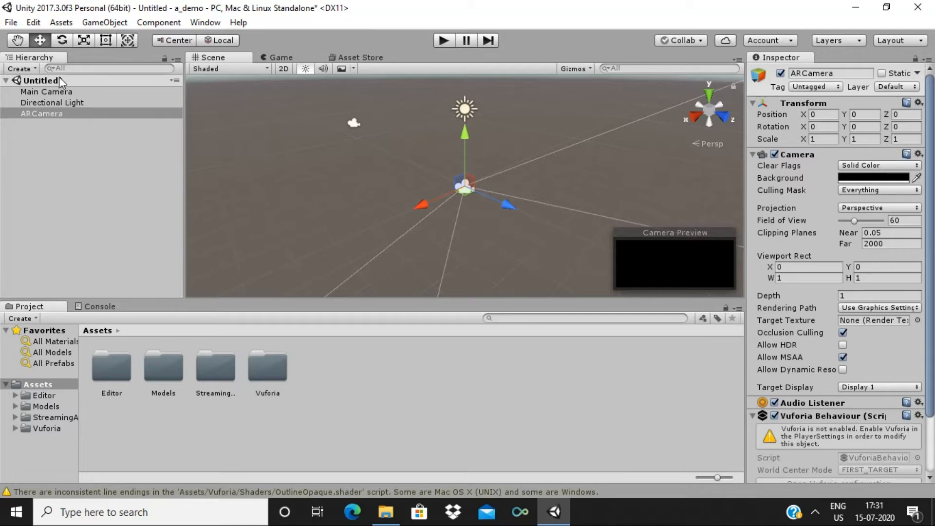
{"action": "left_click", "coordinate": [58, 92]}
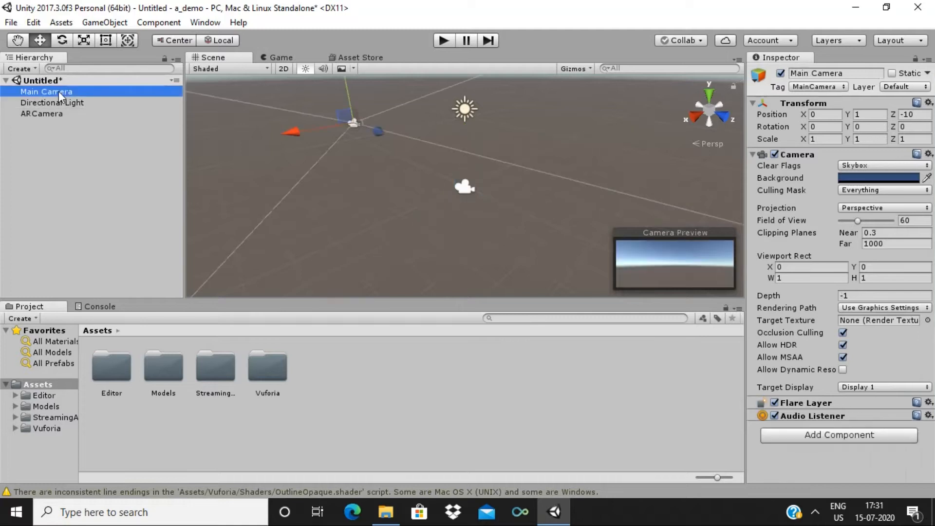
Delete the Main Camera and enable Vuforia Augmented Reality in the Player XR Settings
{"action": "right_click", "coordinate": [59, 91]}
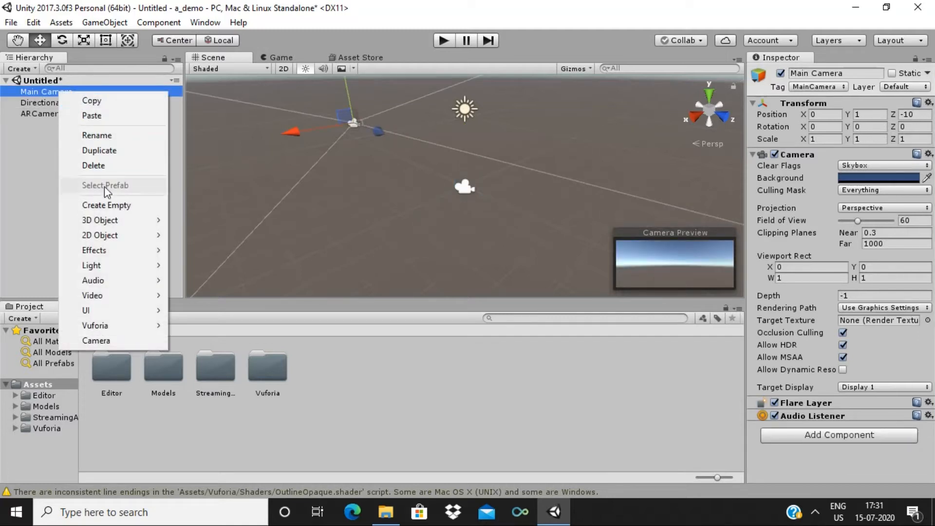
{"action": "left_click", "coordinate": [105, 166]}
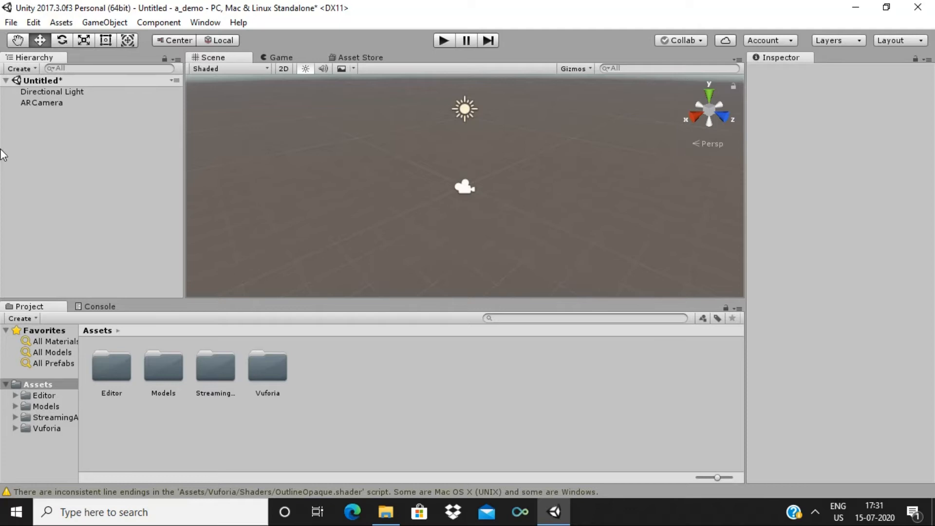
{"action": "left_click", "coordinate": [33, 23]}
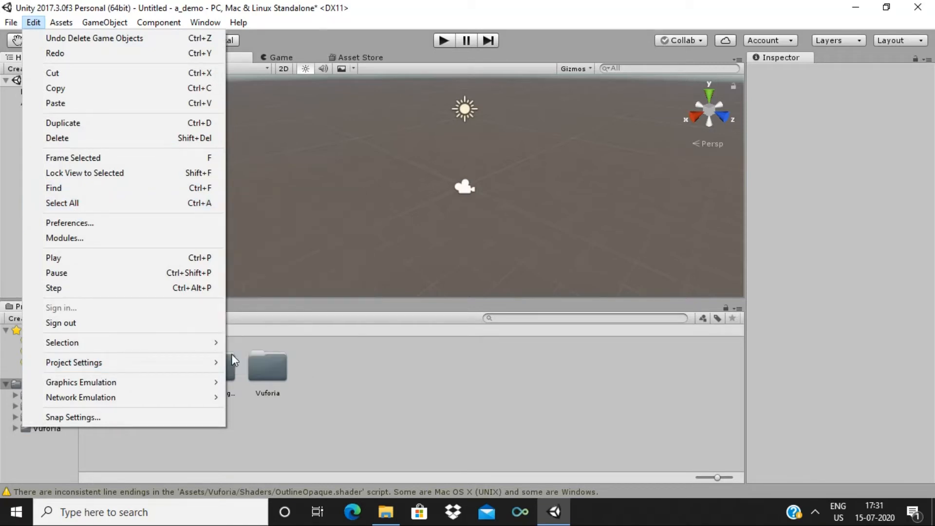
{"action": "mouse_move", "coordinate": [211, 363]}
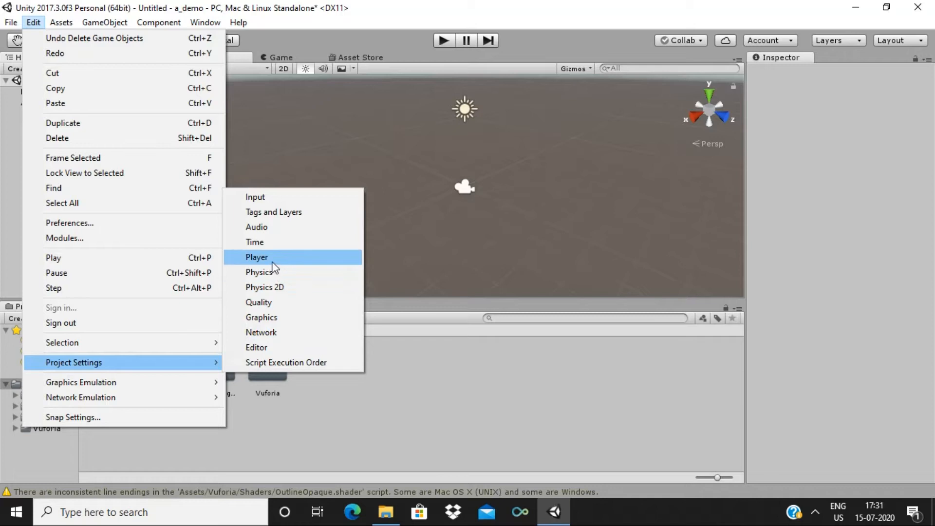
{"action": "left_click", "coordinate": [272, 260]}
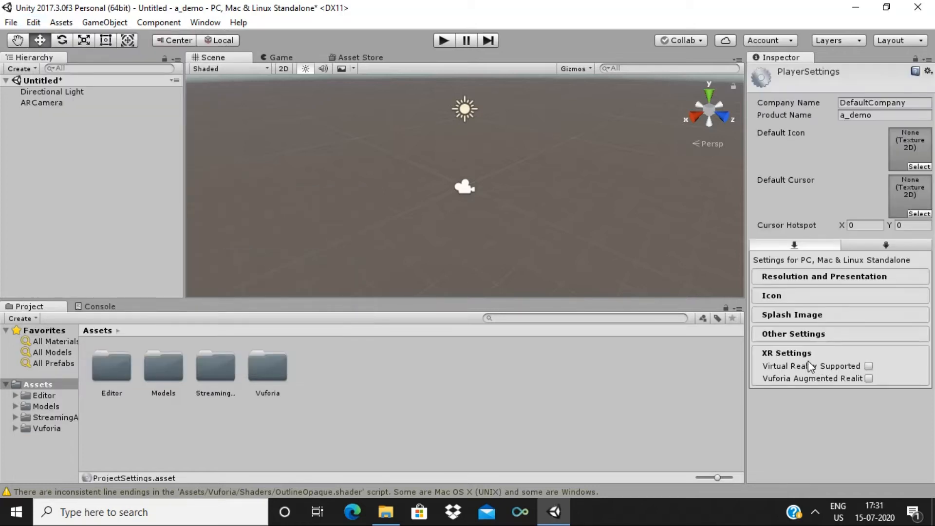
{"action": "left_click", "coordinate": [867, 378]}
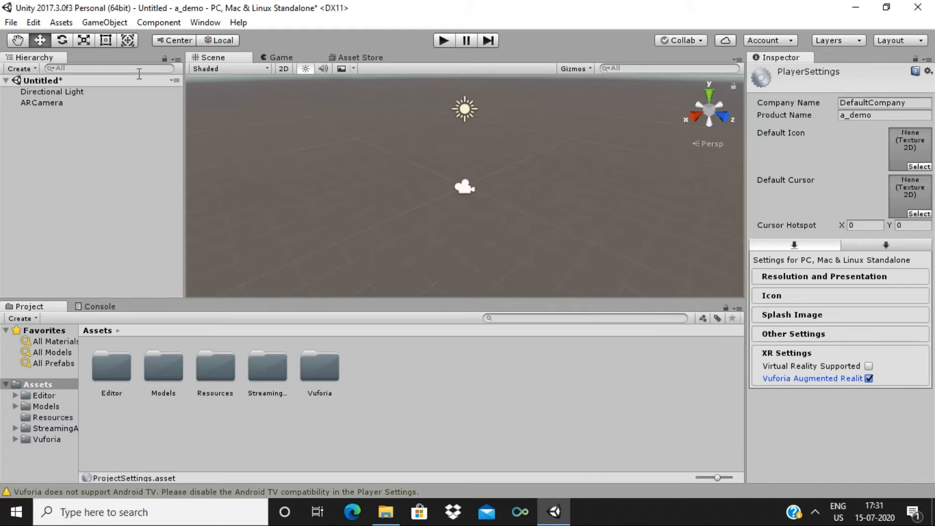
{"action": "left_click", "coordinate": [90, 22]}
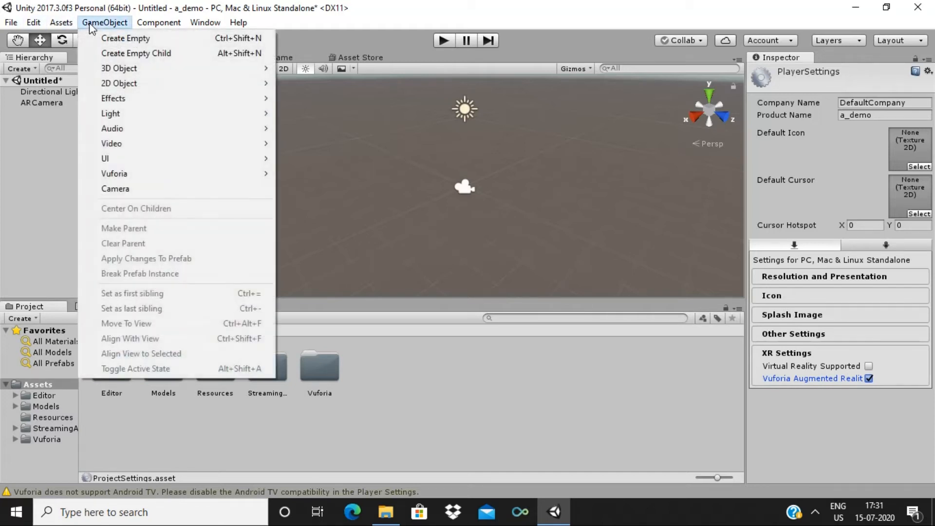
Add a Vuforia Image target to the scene and view it from the top
{"action": "mouse_move", "coordinate": [156, 182]}
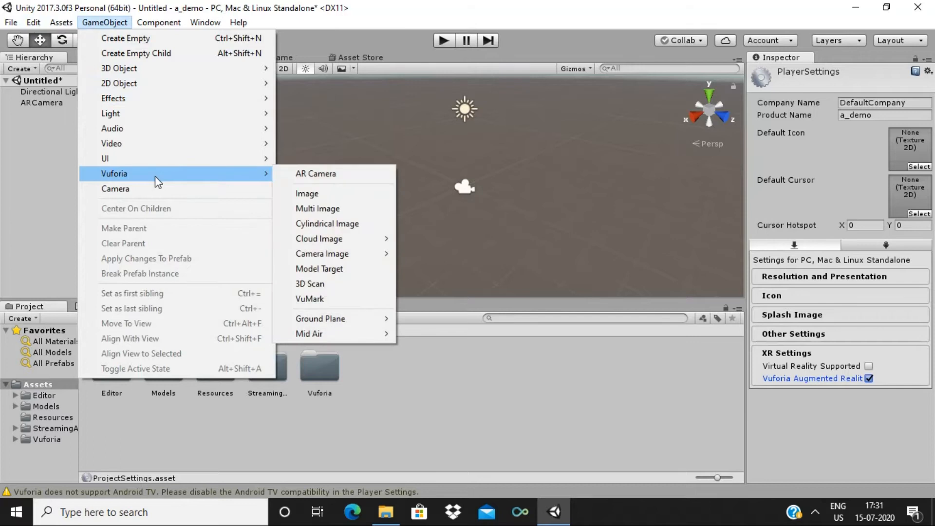
{"action": "left_click", "coordinate": [295, 195]}
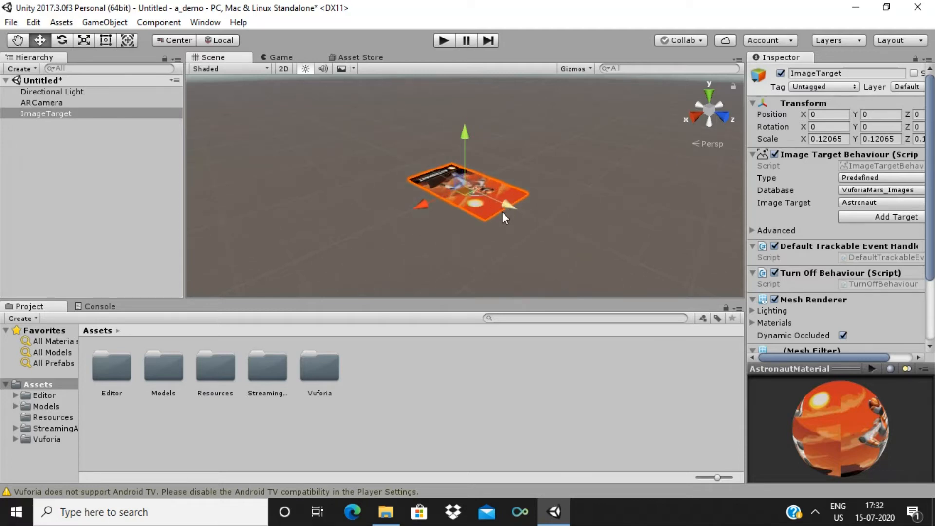
{"action": "left_click_drag", "start_coordinate": [502, 212], "coordinate": [544, 222], "text": "alt"}
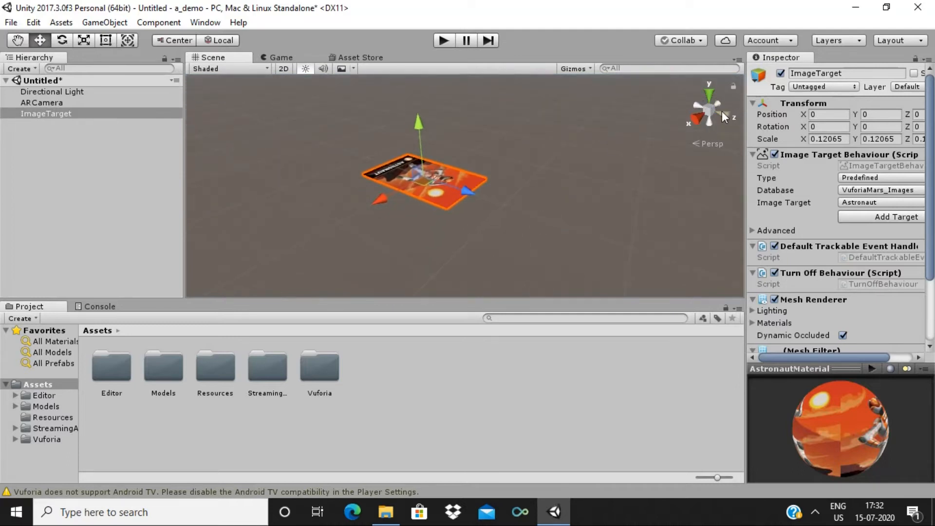
{"action": "left_click", "coordinate": [712, 93]}
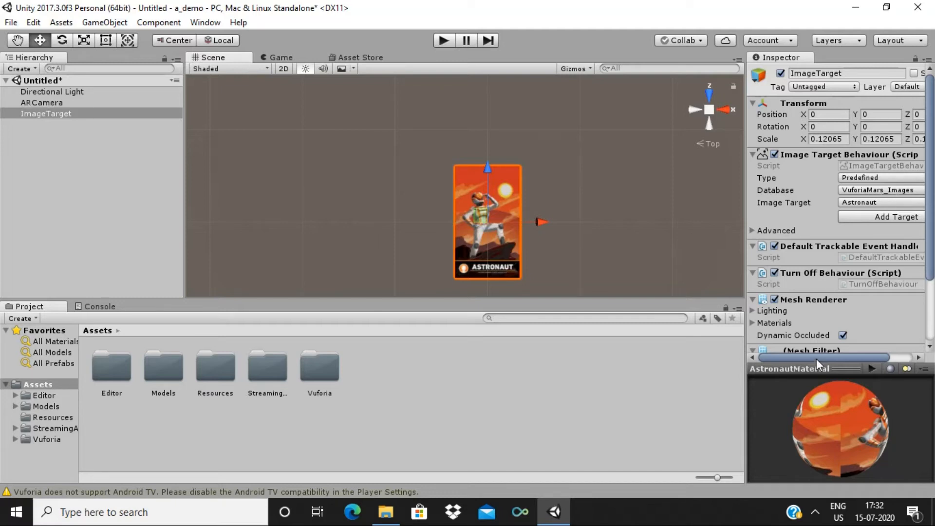
Use the Inspector's Add Target button to reach Vuforia's Image Targets web page
{"action": "left_click_drag", "start_coordinate": [816, 358], "coordinate": [842, 357]}
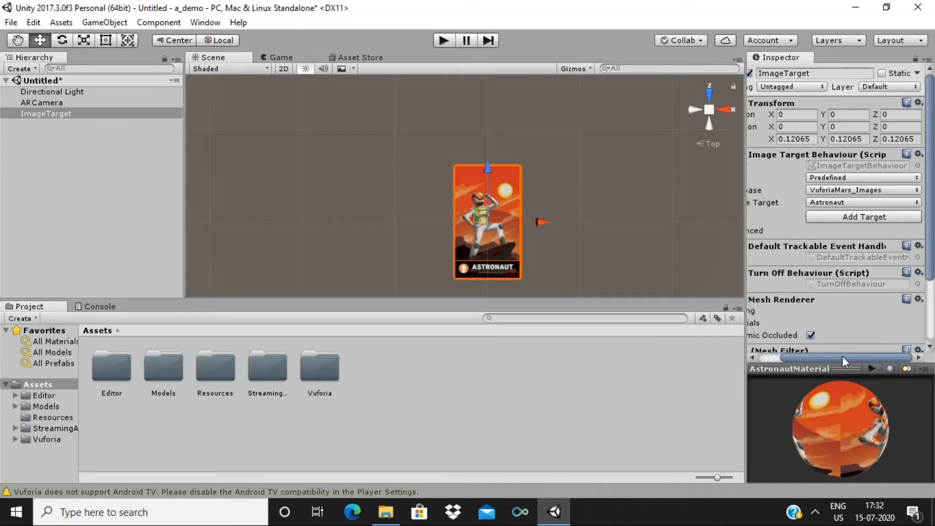
{"action": "left_click", "coordinate": [854, 215]}
{"action": "left_click", "coordinate": [855, 218]}
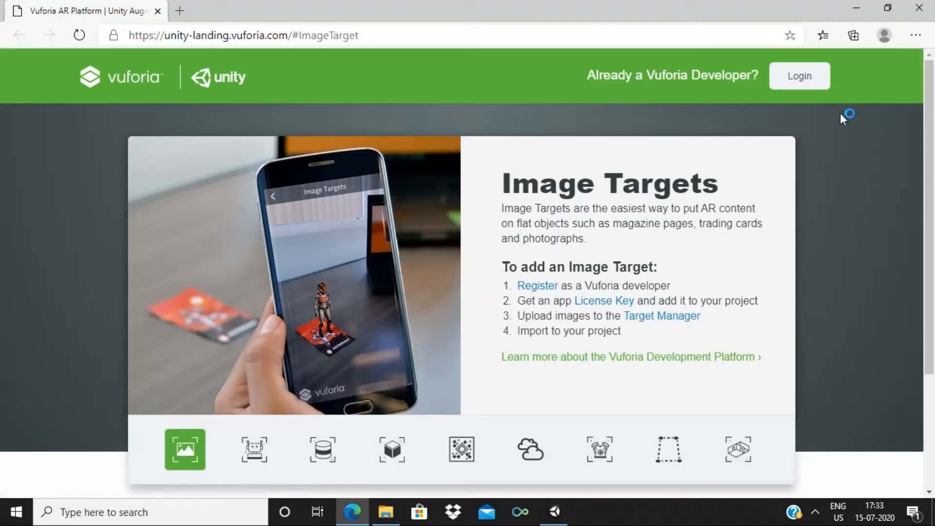
Attempt a developer portal login with the account e-mail and password, dismissing the failure message
{"action": "left_click", "coordinate": [800, 79]}
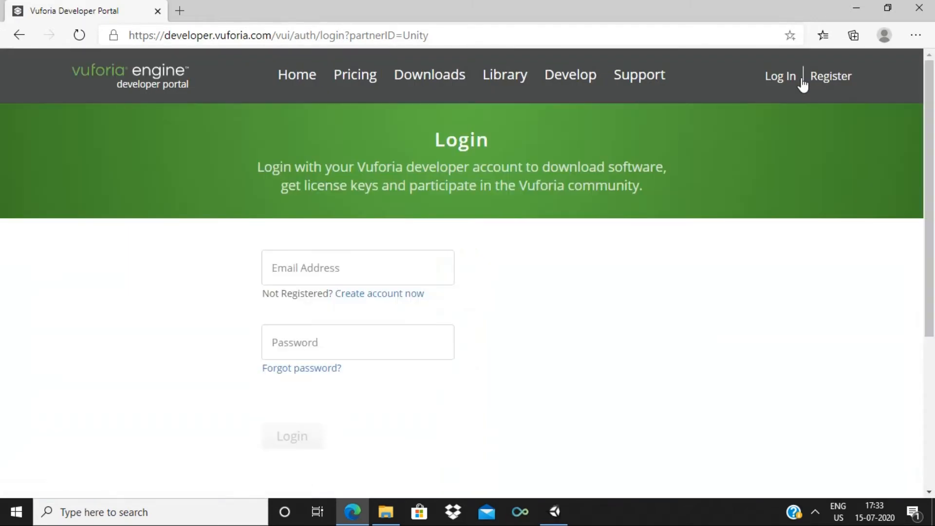
{"action": "left_click", "coordinate": [325, 269]}
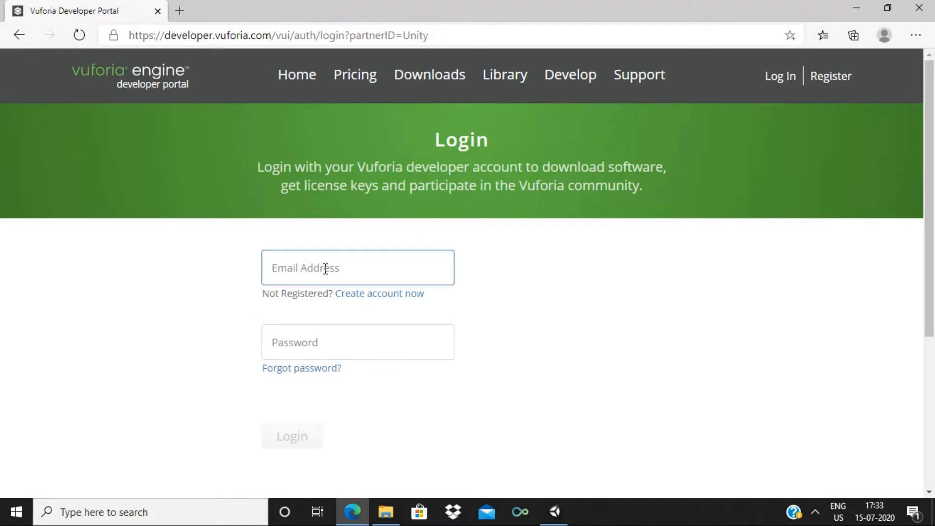
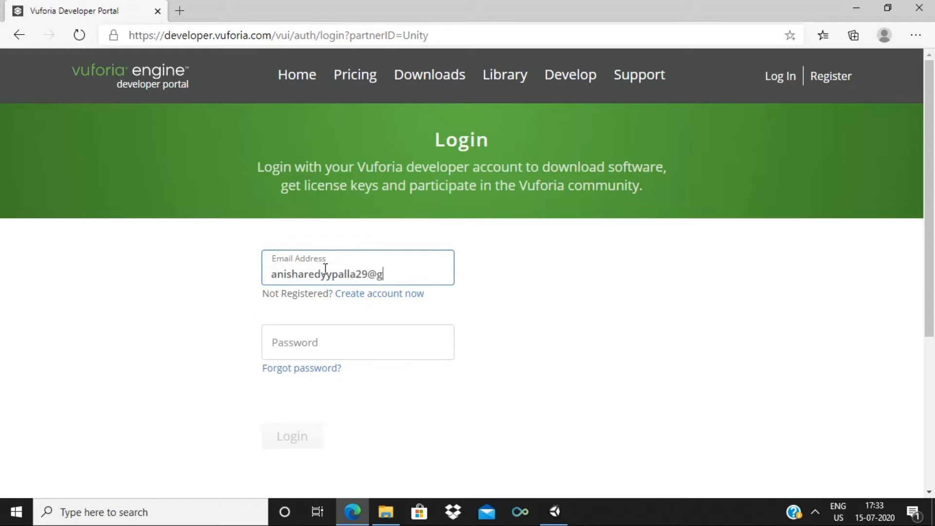
{"action": "left_click", "coordinate": [302, 350]}
{"action": "type", "text": "••••"}
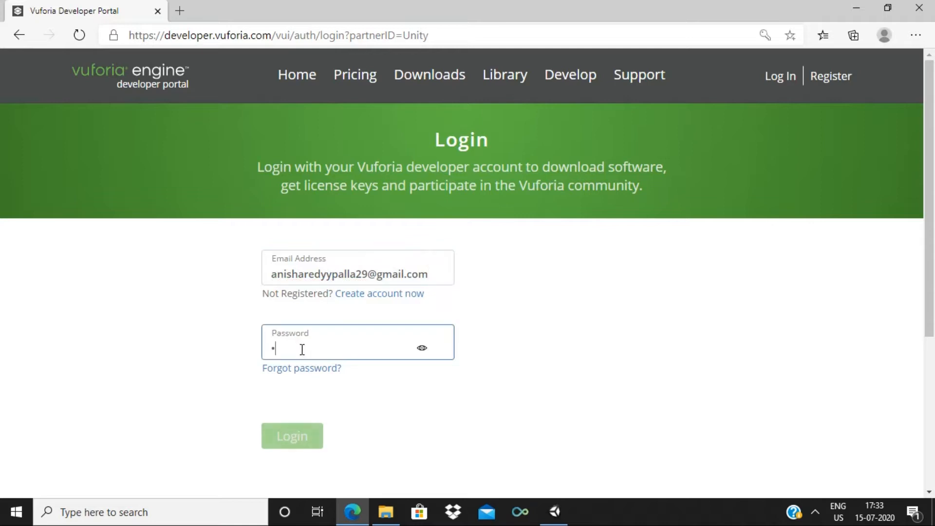
{"action": "type", "text": "••••"}
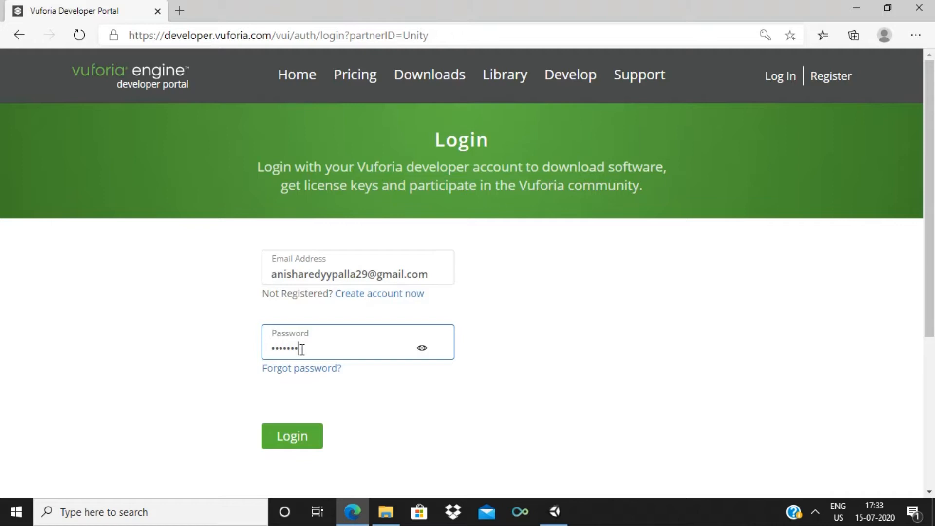
{"action": "key", "text": "BackSpace"}
{"action": "key", "text": "BackSpace"}
{"action": "key", "text": "BackSpace"}
{"action": "key", "text": "BackSpace"}
{"action": "key", "text": "BackSpace"}
{"action": "key", "text": "BackSpace"}
{"action": "key", "text": "BackSpace"}
{"action": "key", "text": "BackSpace"}
{"action": "type", "text": "••••••••••••"}
{"action": "left_click", "coordinate": [282, 436]}
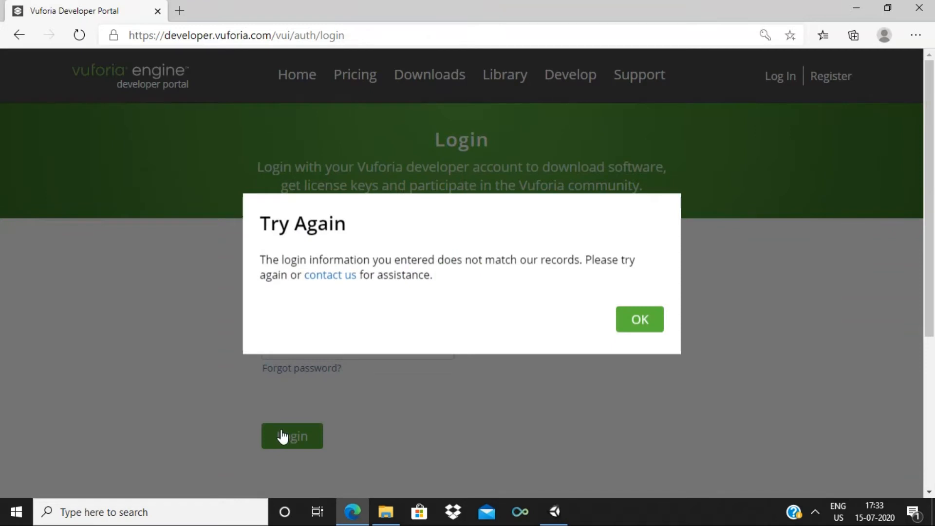
{"action": "left_click", "coordinate": [629, 325]}
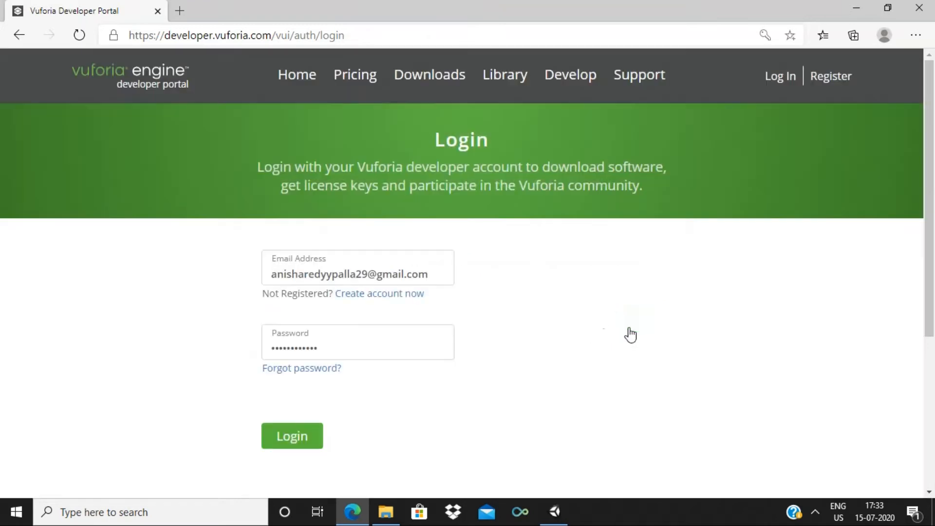
Fix the typo in the e-mail, re-enter the password and log in
{"action": "left_click", "coordinate": [328, 351]}
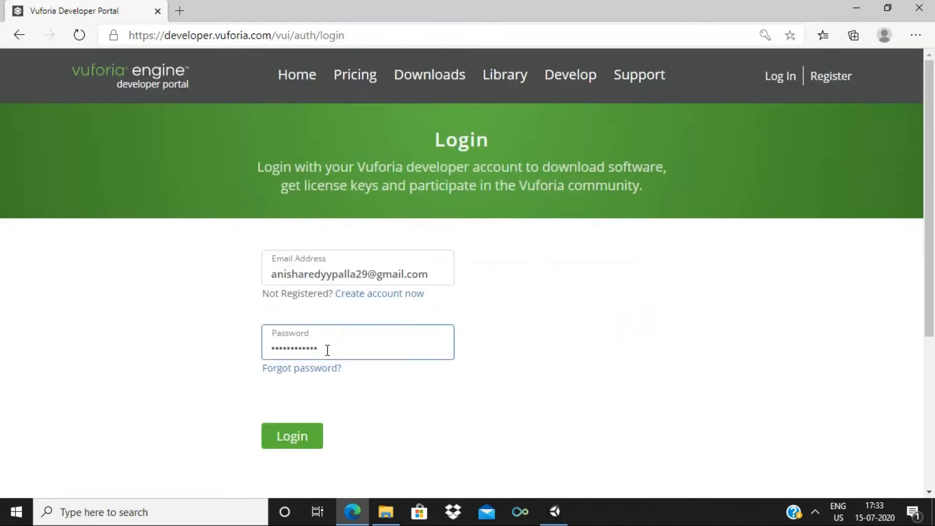
{"action": "key", "text": "BackSpace"}
{"action": "key", "text": "BackSpace"}
{"action": "key", "text": "BackSpace"}
{"action": "key", "text": "BackSpace"}
{"action": "key", "text": "BackSpace"}
{"action": "key", "text": "BackSpace"}
{"action": "key", "text": "BackSpace"}
{"action": "key", "text": "BackSpace"}
{"action": "key", "text": "BackSpace"}
{"action": "key", "text": "BackSpace"}
{"action": "key", "text": "BackSpace"}
{"action": "key", "text": "BackSpace"}
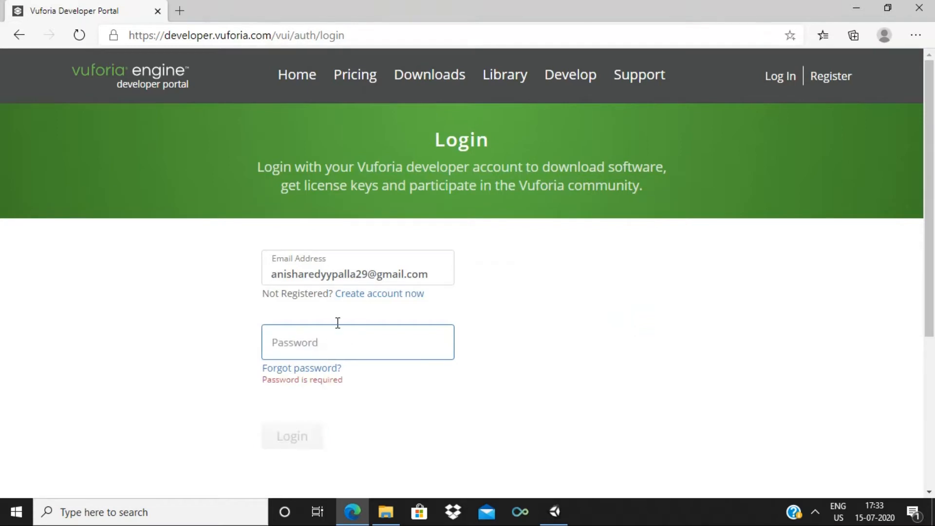
{"action": "left_click", "coordinate": [330, 274]}
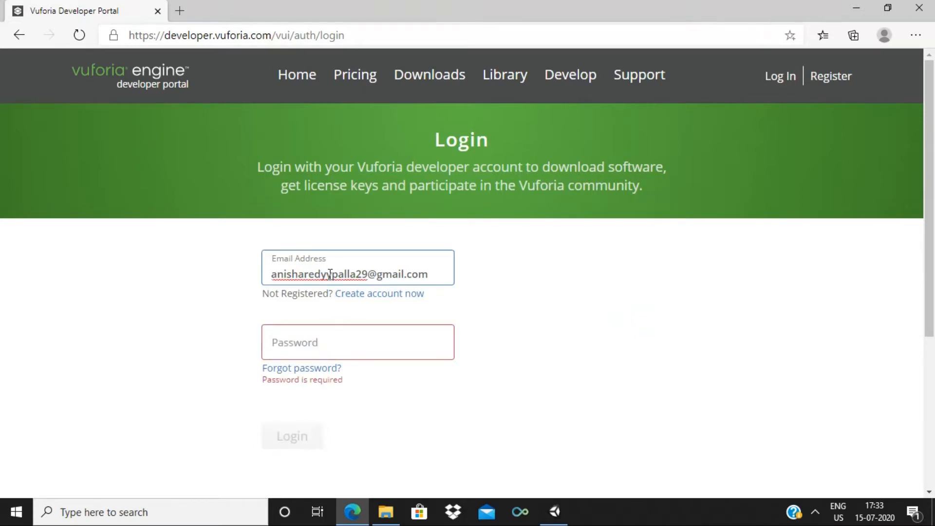
{"action": "key", "text": "BackSpace"}
{"action": "type", "text": "d"}
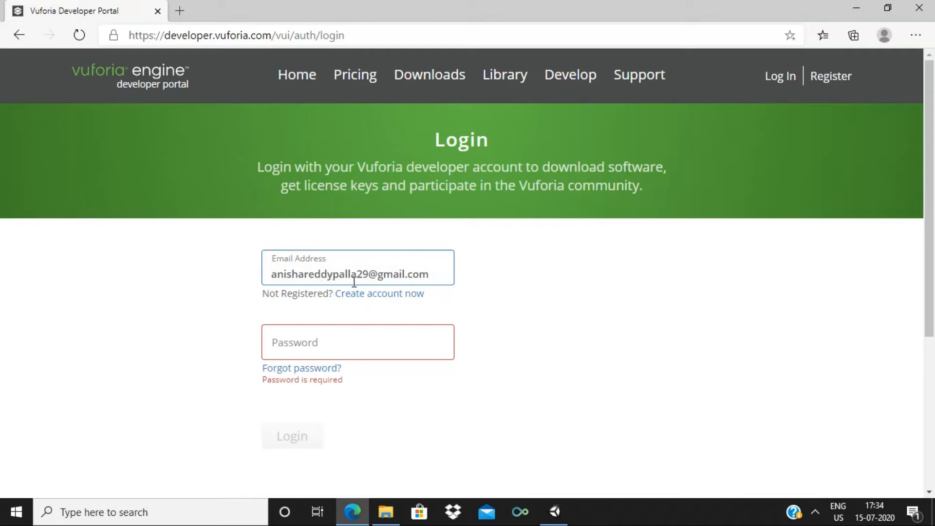
{"action": "left_click", "coordinate": [325, 344]}
{"action": "type", "text": "•••••"}
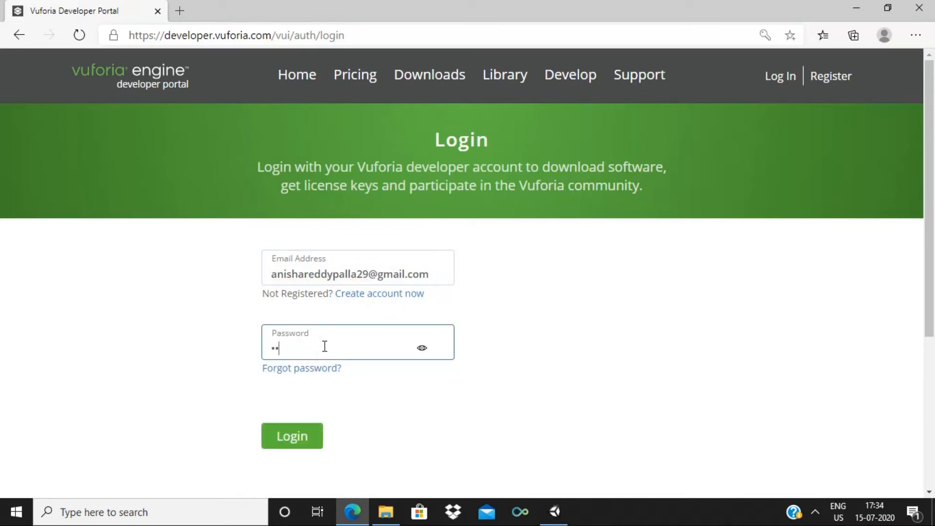
{"action": "type", "text": "•••••••"}
{"action": "left_click", "coordinate": [284, 438]}
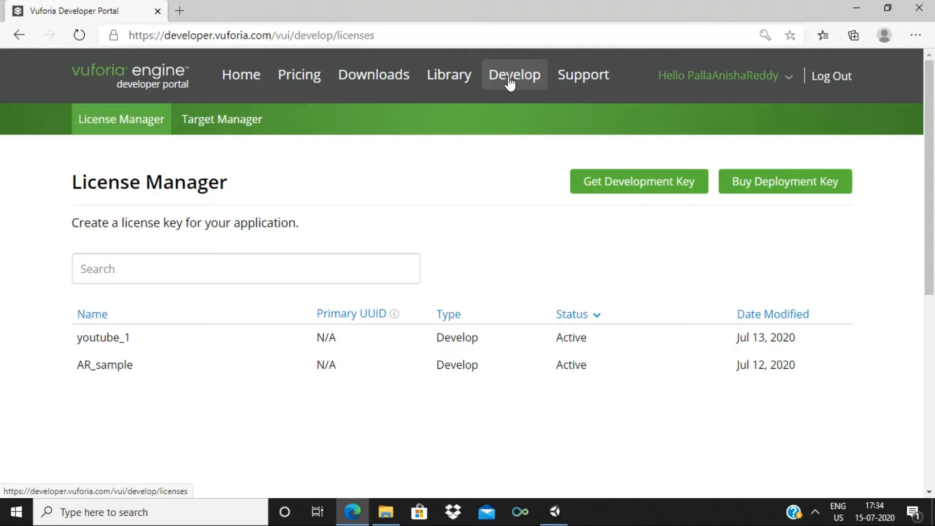
Request a new development key named a_demo and accept the agreement terms
{"action": "left_click", "coordinate": [617, 186]}
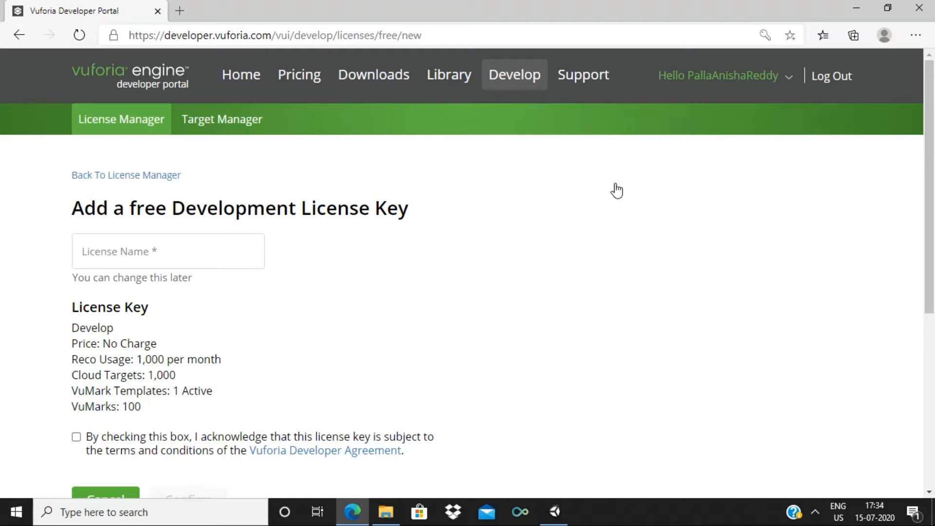
{"action": "left_click", "coordinate": [172, 252]}
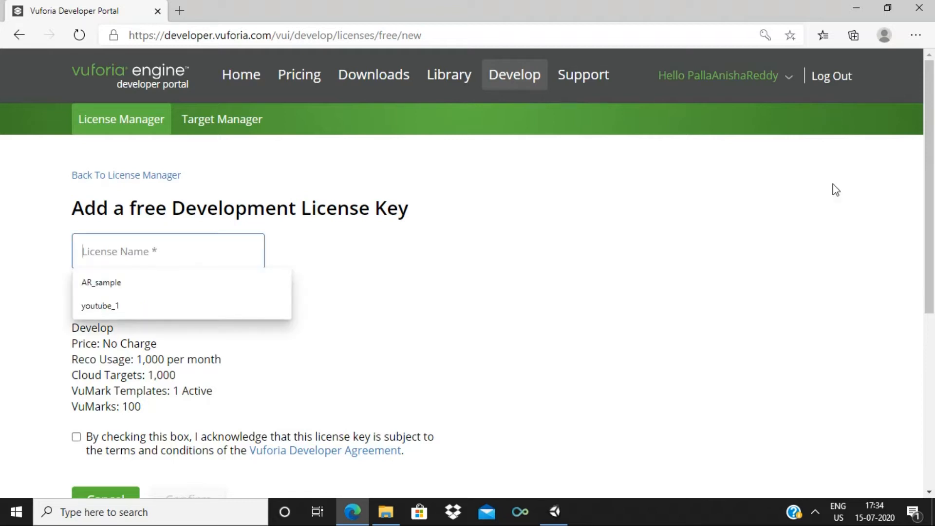
{"action": "scroll", "coordinate": [933, 266], "scroll_direction": "down", "scroll_amount": 3}
{"action": "scroll", "coordinate": [934, 265], "scroll_direction": "up", "scroll_amount": 1}
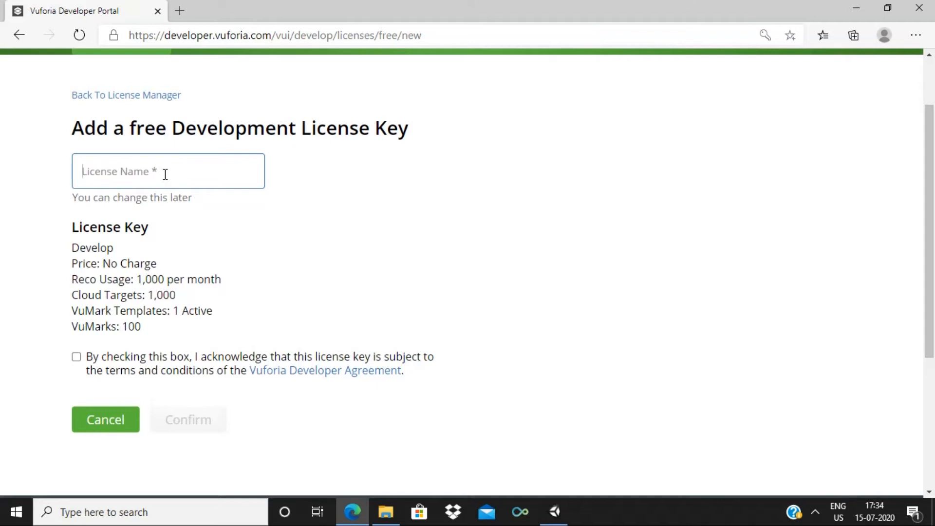
{"action": "type", "text": "a_demo"}
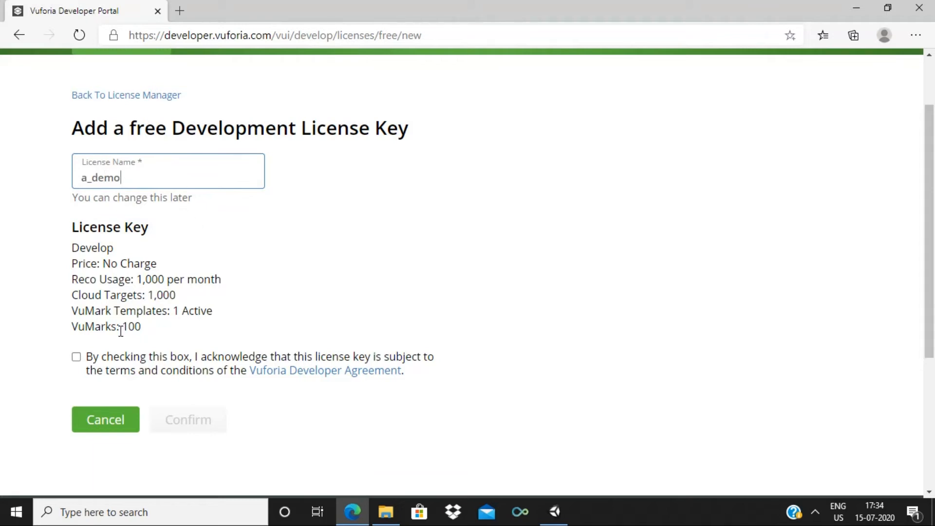
{"action": "left_click", "coordinate": [77, 359]}
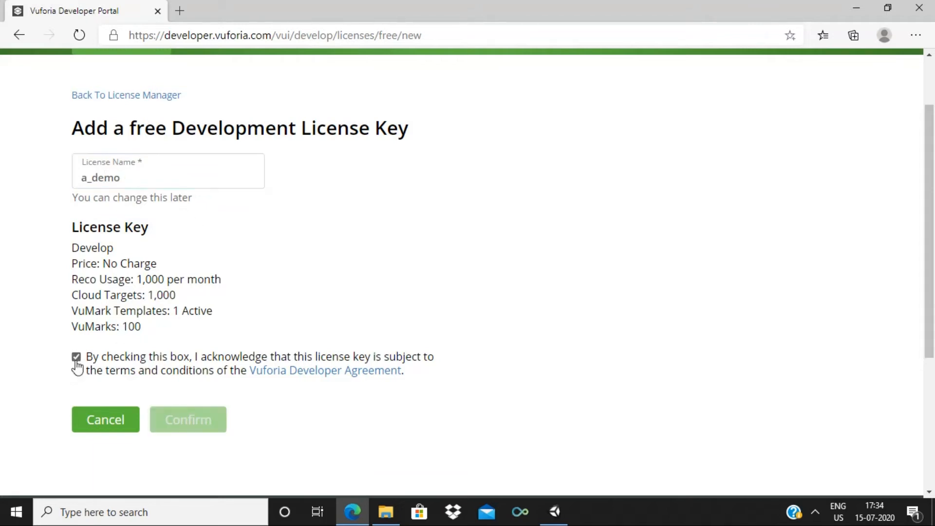
Confirm the a_demo license and open its details in License Manager
{"action": "left_click", "coordinate": [202, 422]}
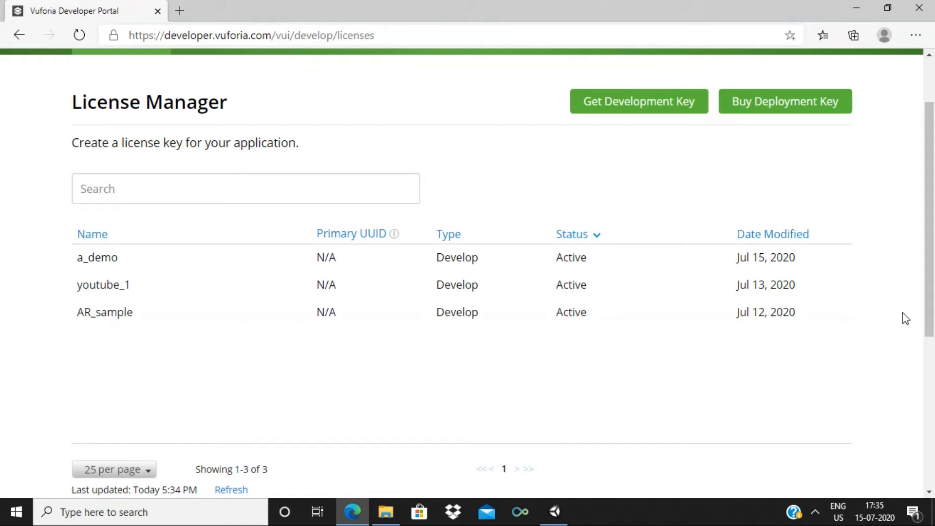
{"action": "scroll", "coordinate": [934, 281], "scroll_direction": "down", "scroll_amount": 1}
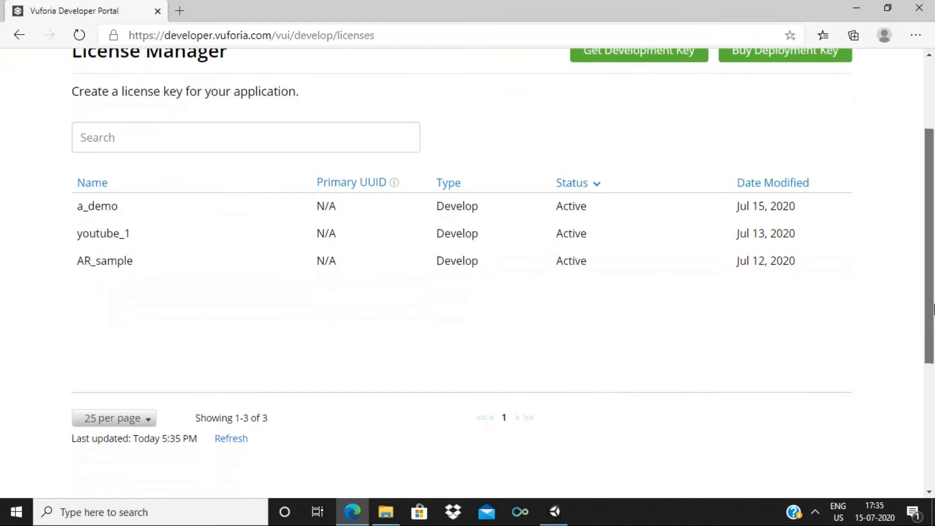
{"action": "left_click", "coordinate": [197, 213]}
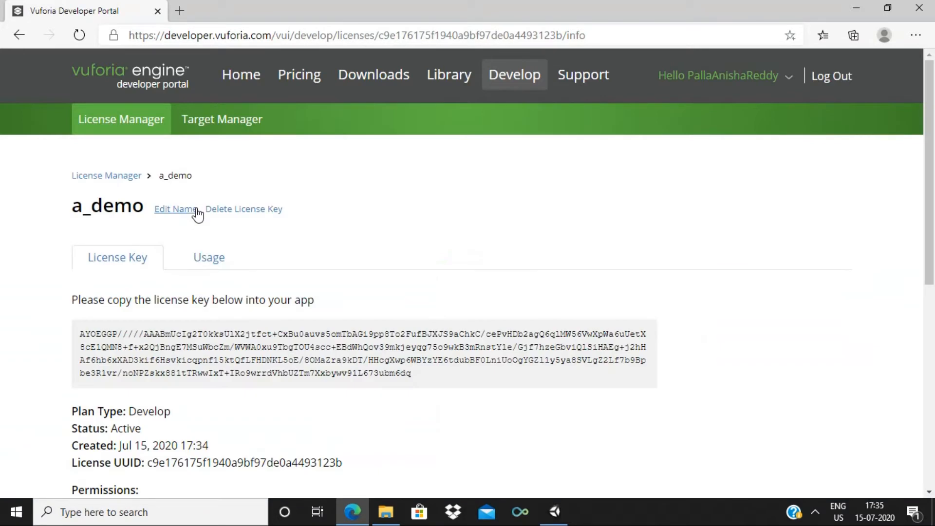
Select and copy the a_demo license key to the clipboard
{"action": "scroll", "coordinate": [933, 226], "scroll_direction": "down", "scroll_amount": 3}
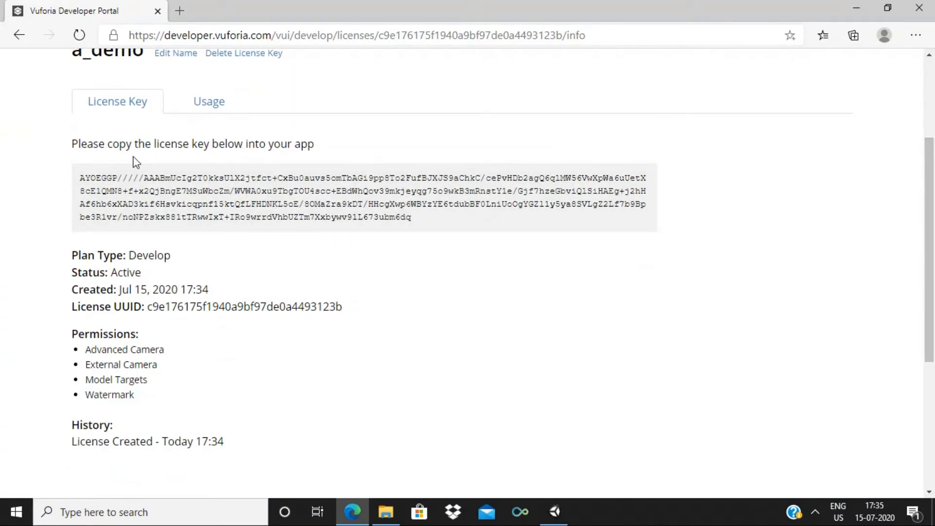
{"action": "left_click_drag", "start_coordinate": [80, 176], "coordinate": [453, 232]}
{"action": "left_click", "coordinate": [453, 232]}
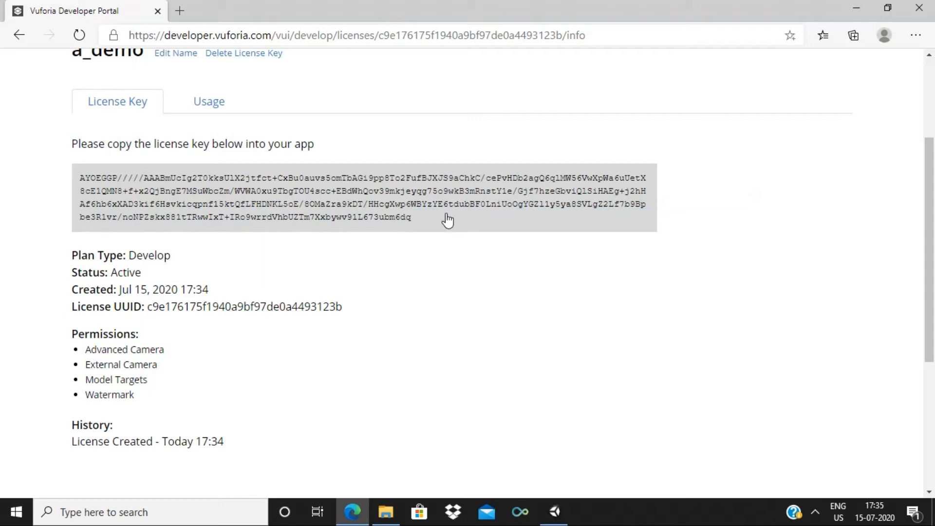
{"action": "right_click", "coordinate": [448, 220]}
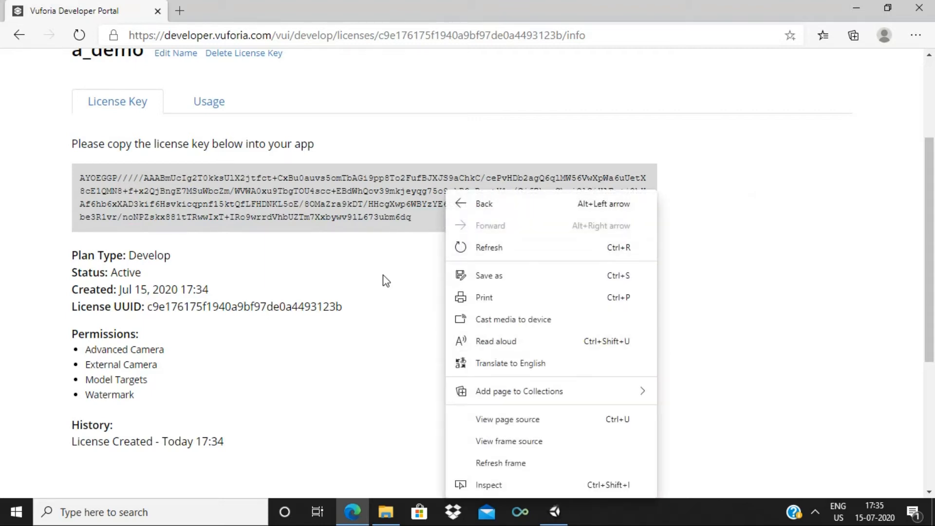
{"action": "left_click", "coordinate": [383, 275]}
{"action": "left_click_drag", "start_coordinate": [271, 184], "coordinate": [472, 234]}
{"action": "left_click_drag", "start_coordinate": [78, 178], "coordinate": [438, 231]}
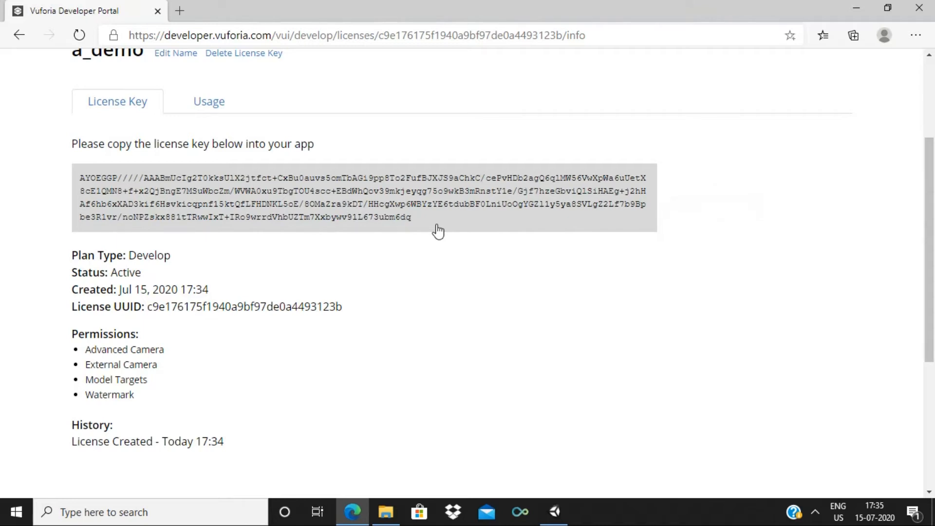
{"action": "left_click", "coordinate": [569, 518]}
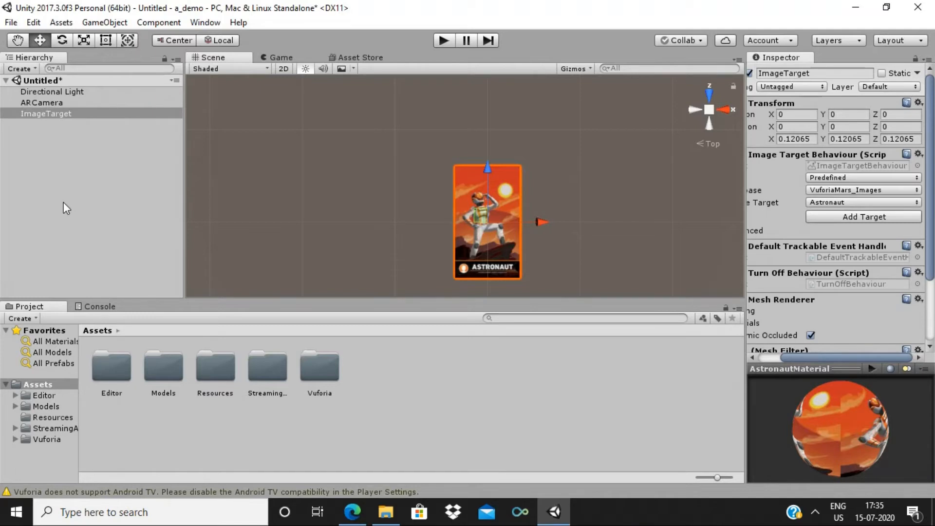
Paste the a_demo key into the App License Key of ARCamera's Vuforia configuration
{"action": "left_click", "coordinate": [36, 103]}
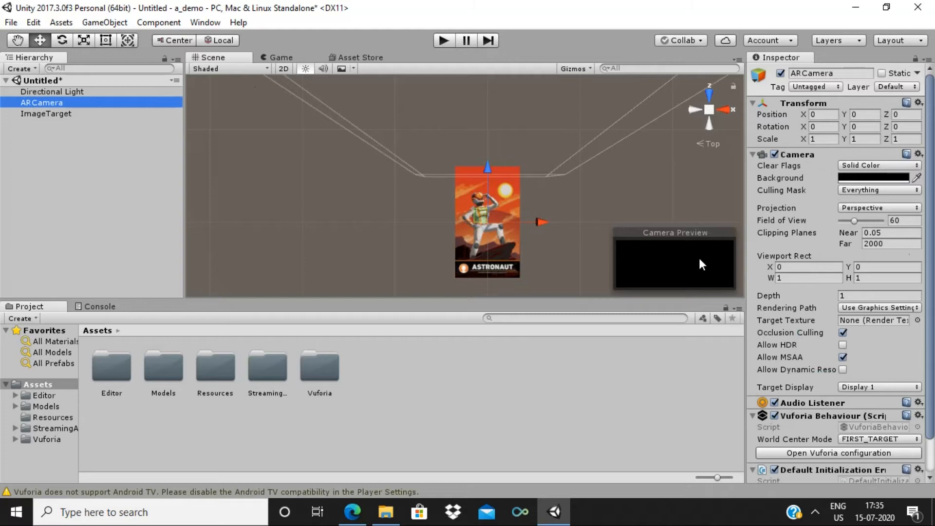
{"action": "scroll", "coordinate": [836, 417], "scroll_direction": "down", "scroll_amount": 2}
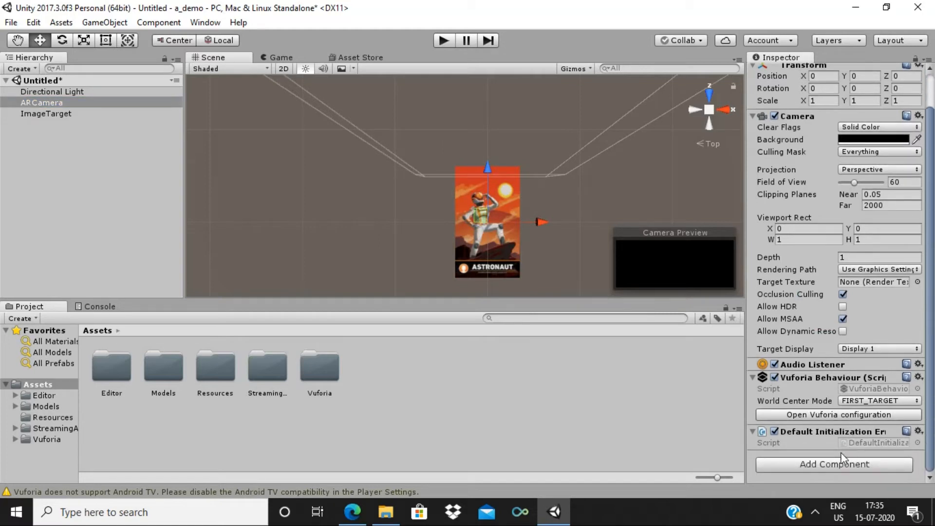
{"action": "left_click", "coordinate": [837, 415]}
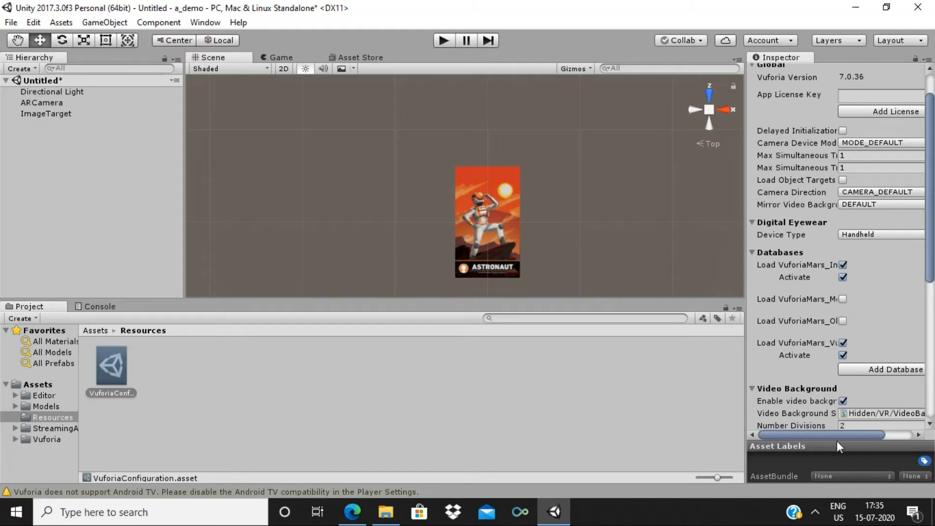
{"action": "left_click_drag", "start_coordinate": [835, 433], "coordinate": [863, 433]}
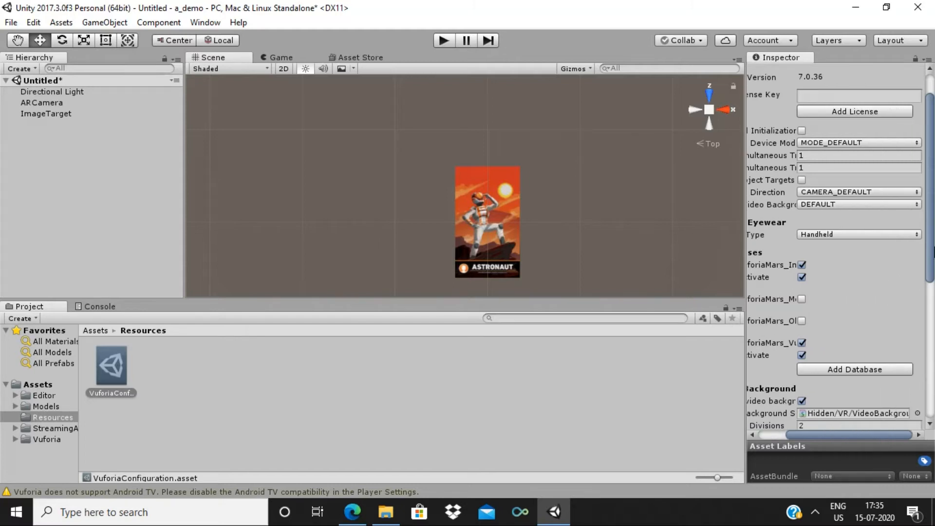
{"action": "left_click", "coordinate": [816, 98]}
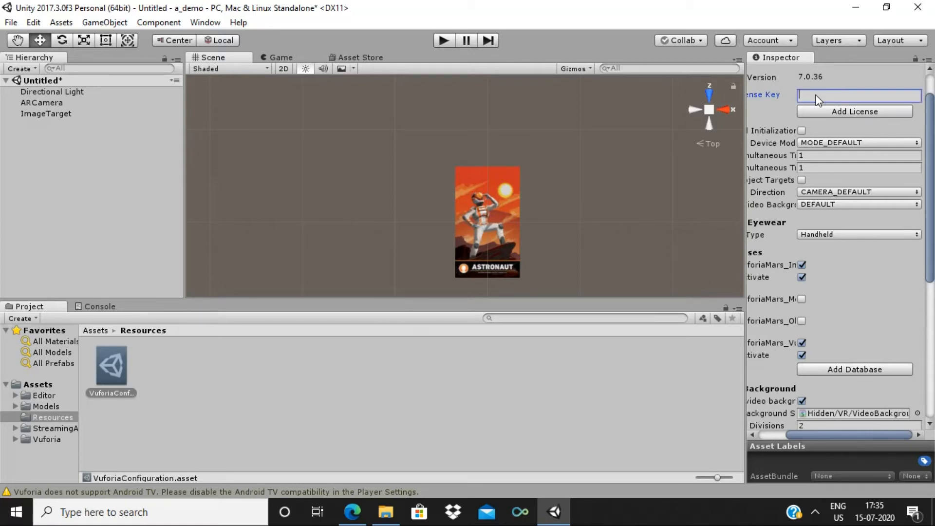
{"action": "right_click", "coordinate": [816, 98]}
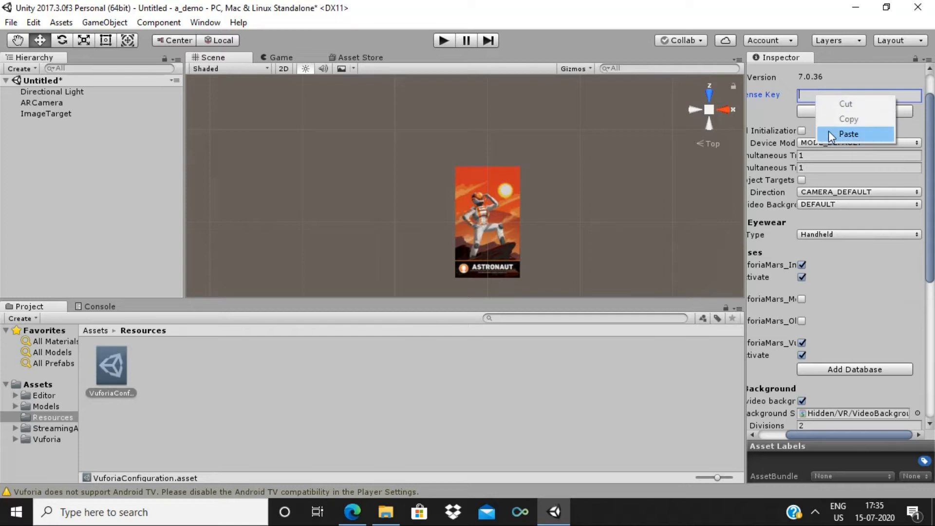
{"action": "left_click", "coordinate": [828, 131]}
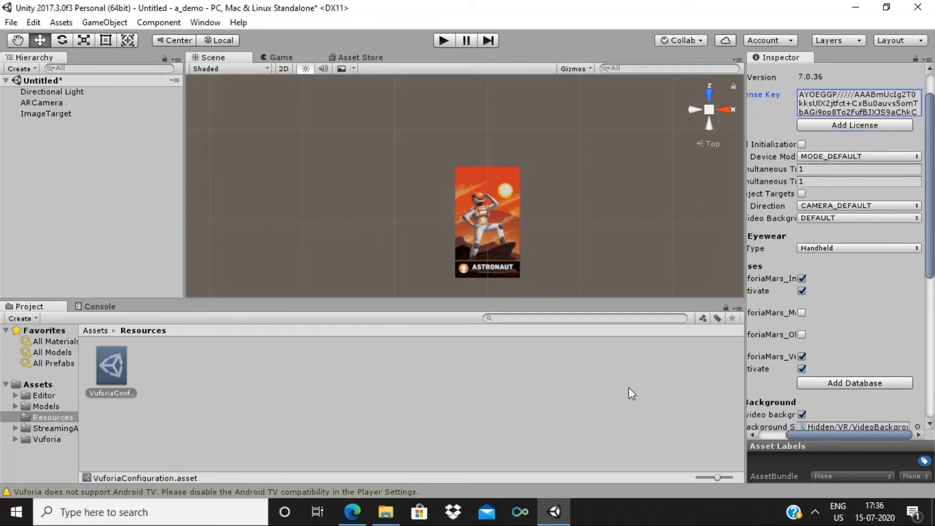
{"action": "left_click", "coordinate": [353, 517]}
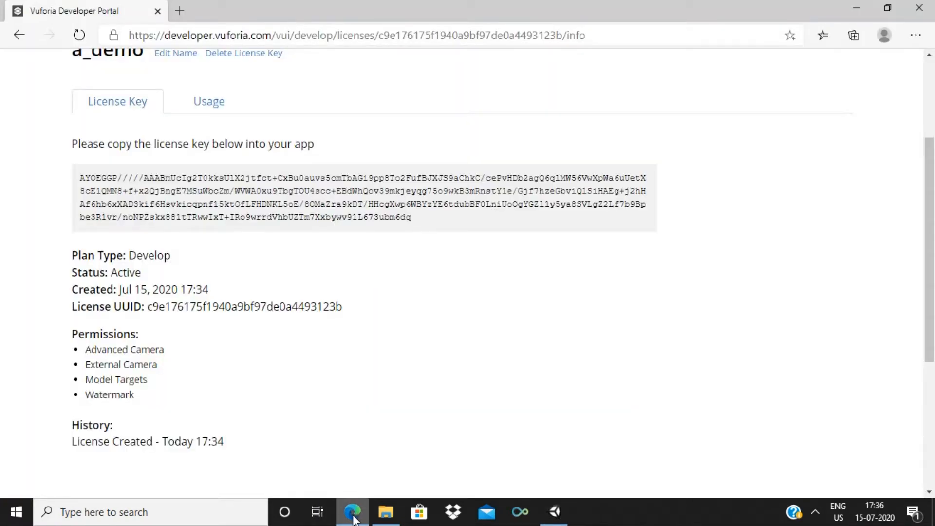
Create a Device-type database named a_demo in the Target Manager
{"action": "scroll", "coordinate": [933, 262], "scroll_direction": "up", "scroll_amount": 3}
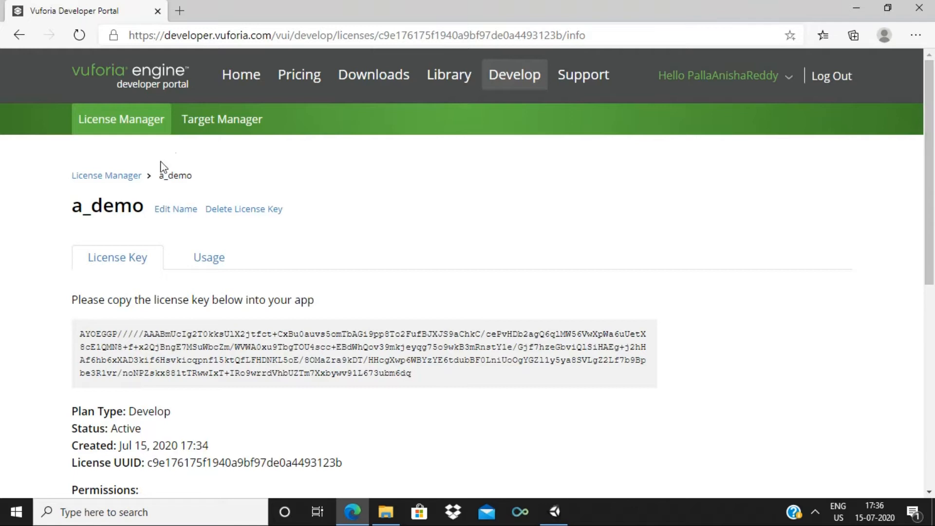
{"action": "left_click", "coordinate": [211, 129]}
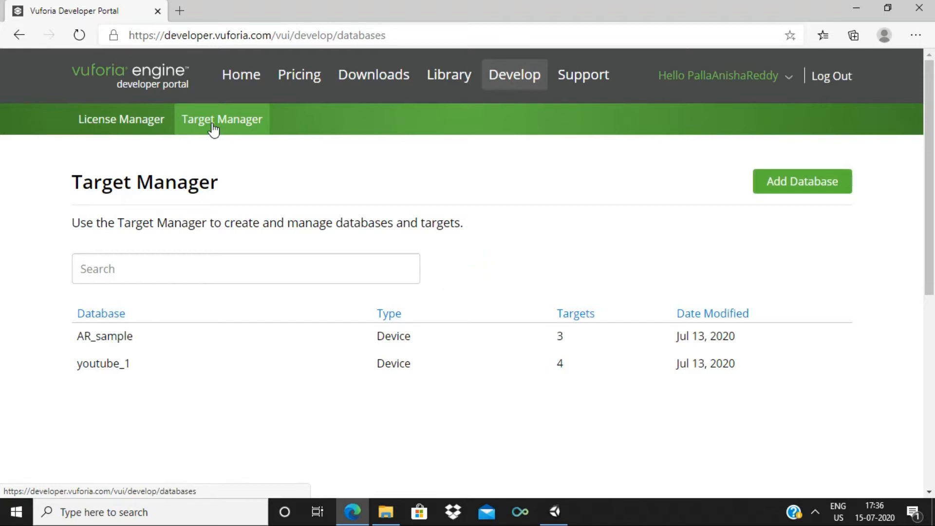
{"action": "left_click_drag", "start_coordinate": [933, 157], "coordinate": [934, 207]}
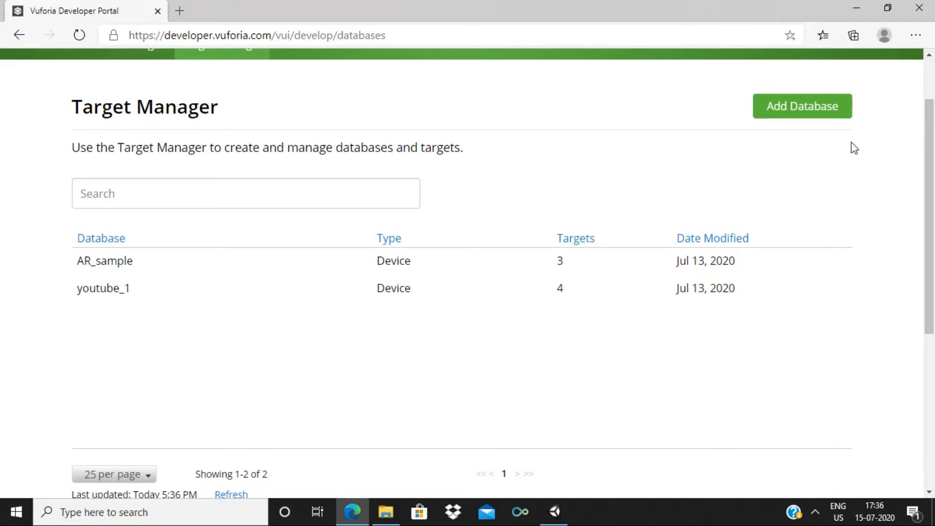
{"action": "left_click", "coordinate": [804, 111]}
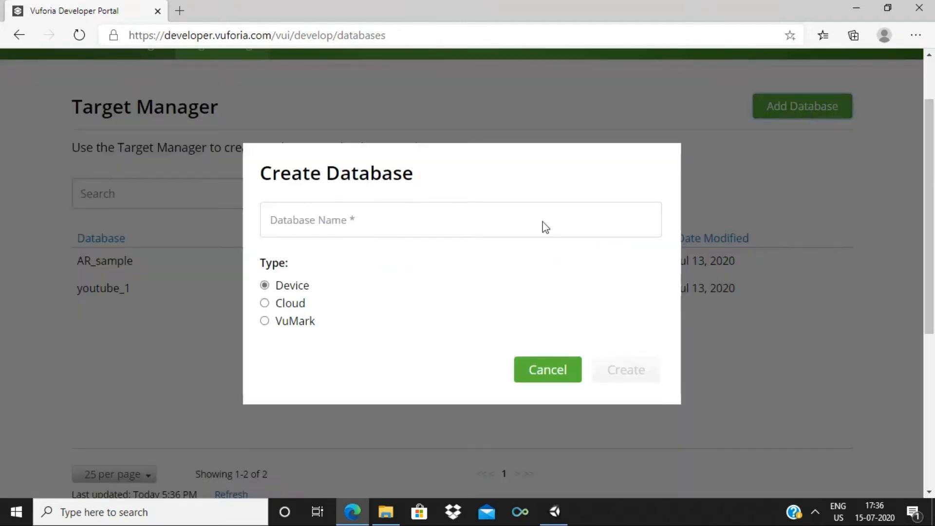
{"action": "left_click", "coordinate": [458, 214]}
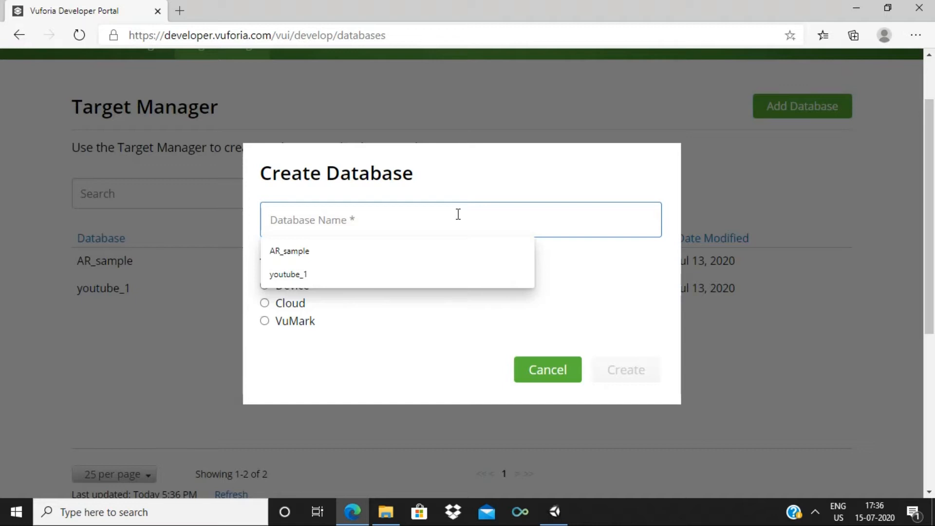
{"action": "type", "text": "a_dem"}
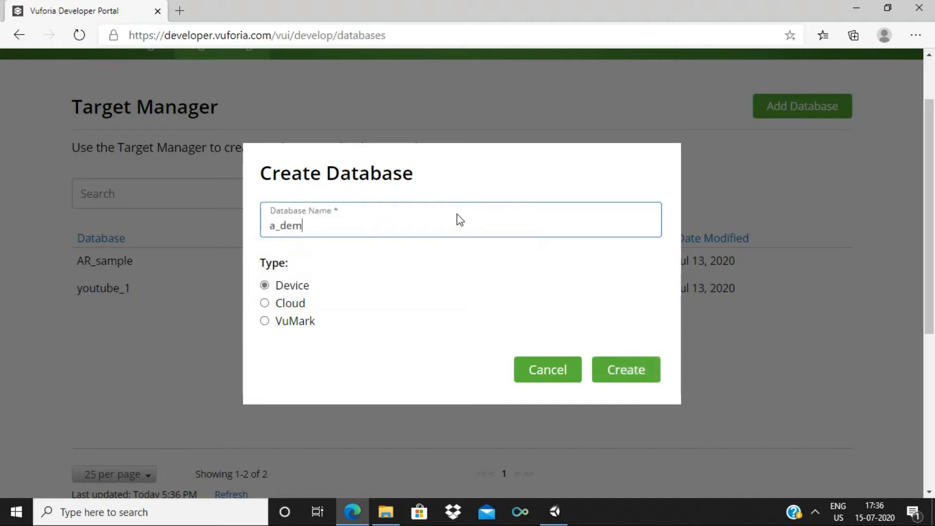
{"action": "type", "text": "o"}
{"action": "left_click", "coordinate": [626, 382]}
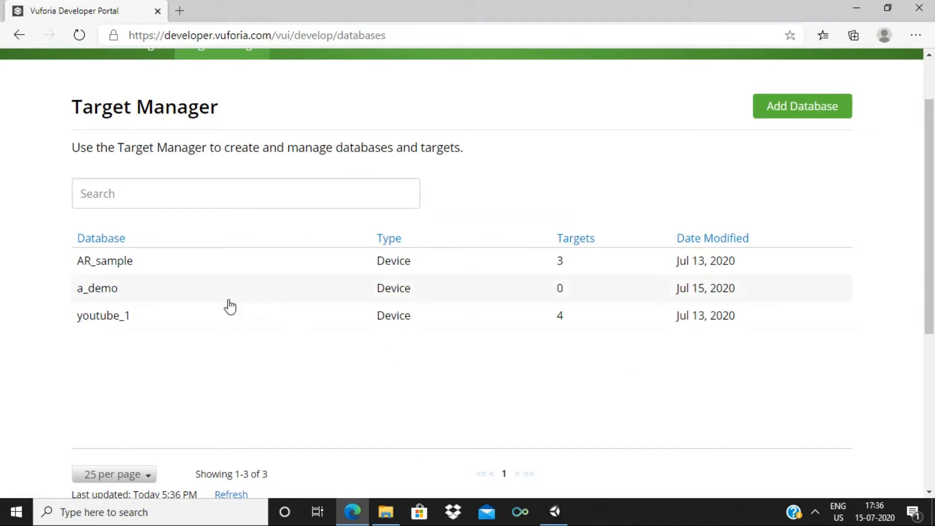
{"action": "left_click", "coordinate": [230, 307]}
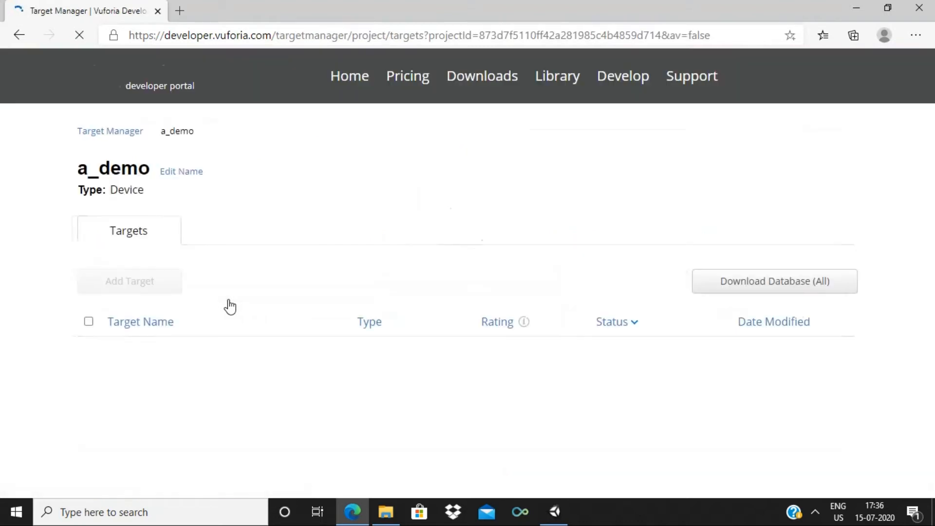
Upload Q-diamonds.jpg to a_demo as a single-image target with width 0.56
{"action": "scroll", "coordinate": [933, 283], "scroll_direction": "down", "scroll_amount": 3}
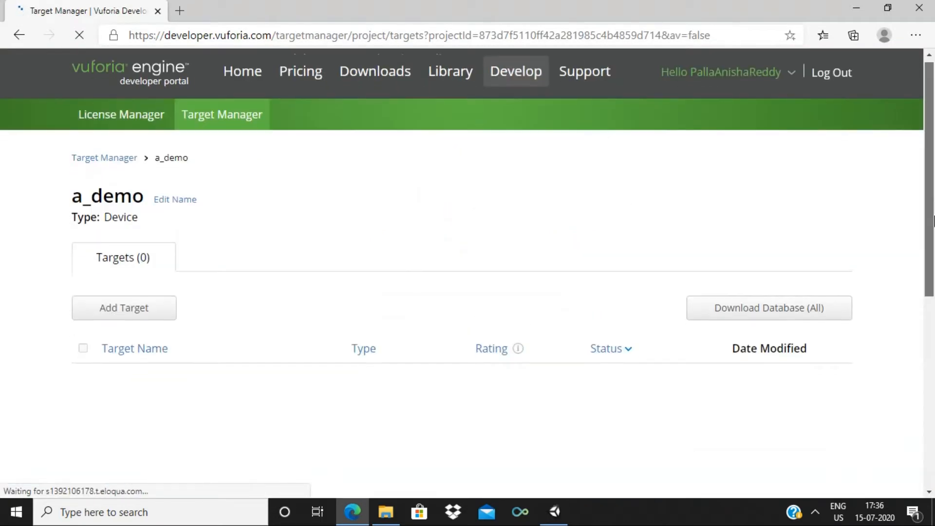
{"action": "scroll", "coordinate": [933, 283], "scroll_direction": "up", "scroll_amount": 1}
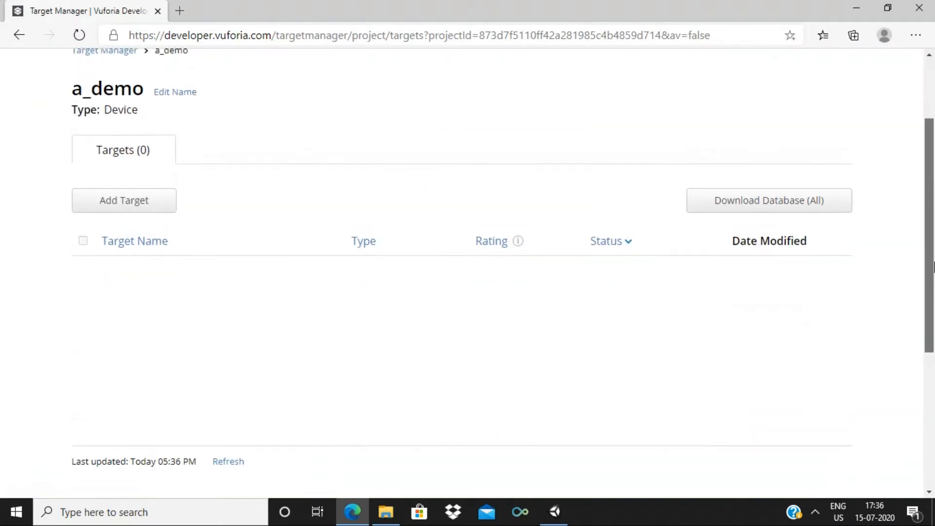
{"action": "left_click", "coordinate": [117, 209]}
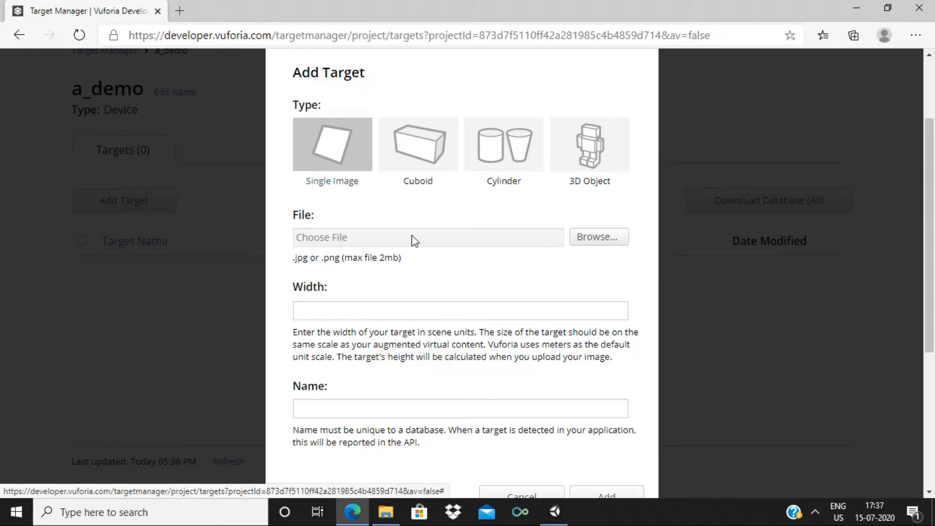
{"action": "left_click", "coordinate": [604, 241]}
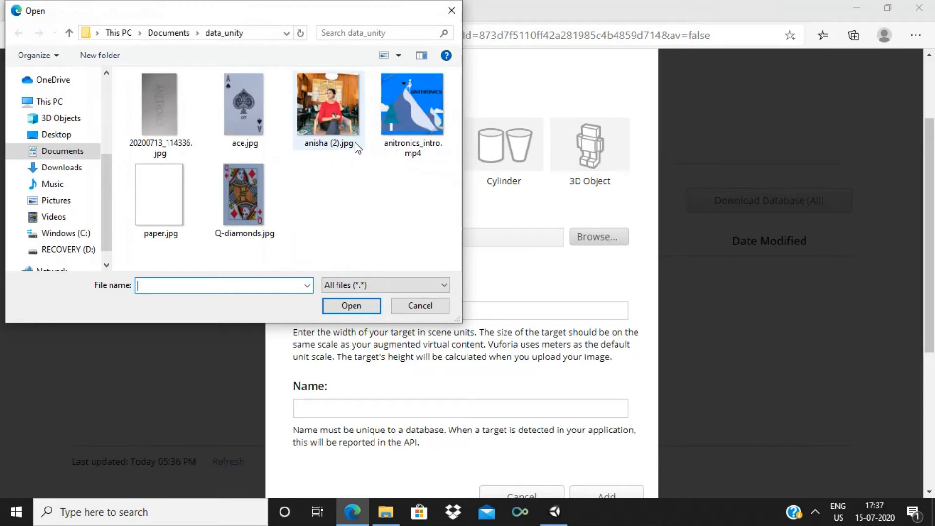
{"action": "left_click", "coordinate": [247, 194]}
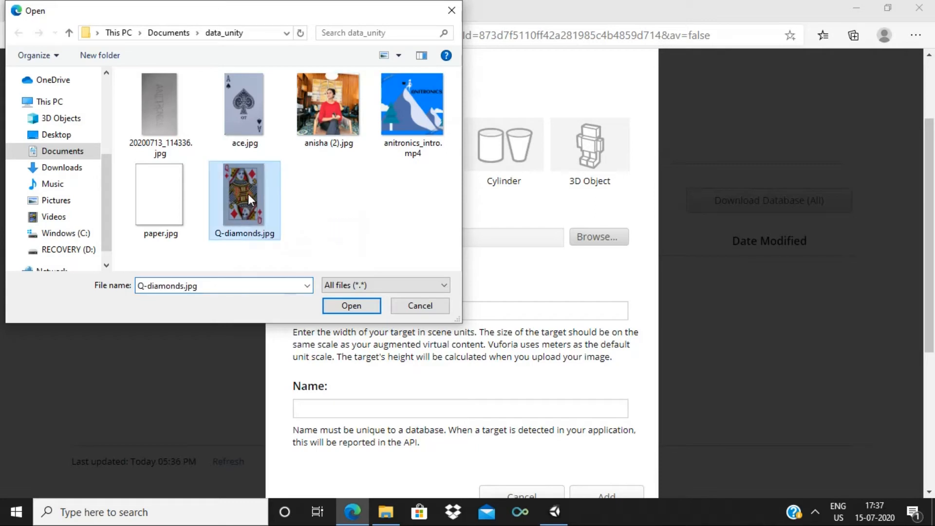
{"action": "left_click", "coordinate": [351, 306]}
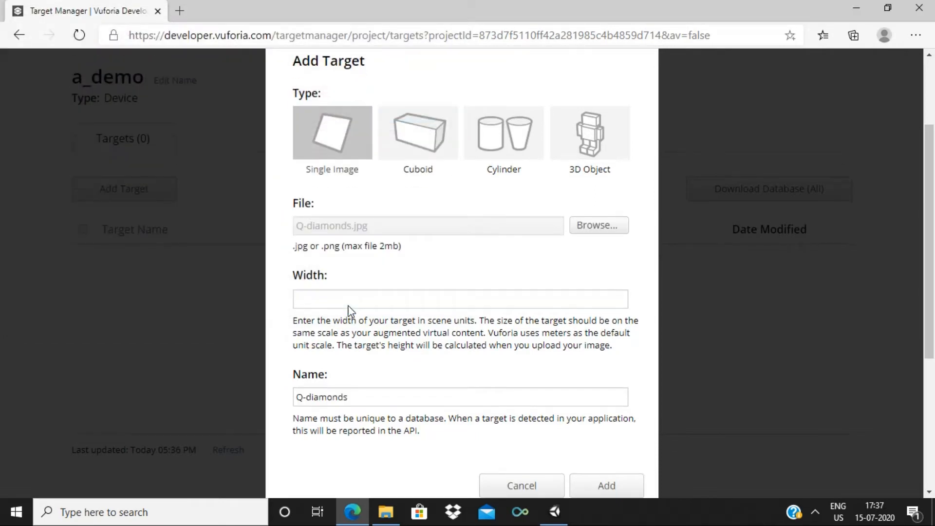
{"action": "left_click", "coordinate": [337, 300]}
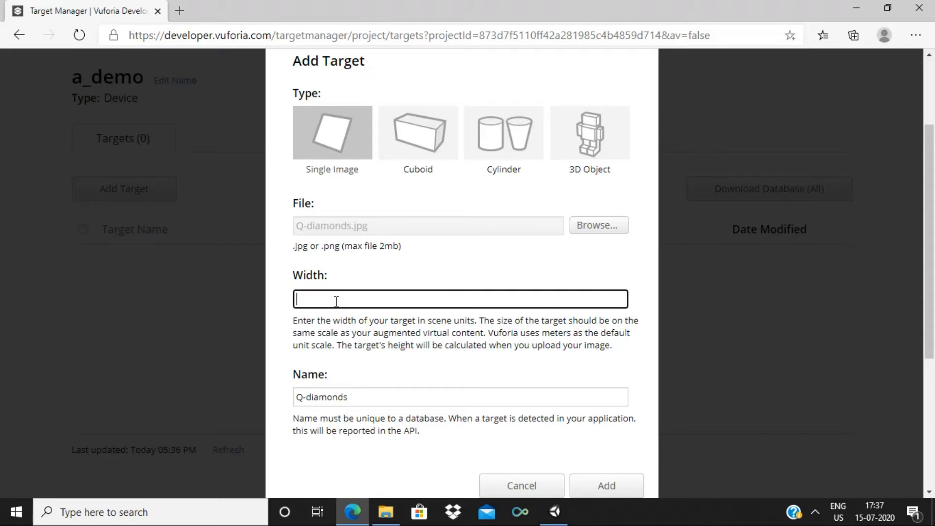
{"action": "type", "text": "0"}
{"action": "type", "text": ".56"}
{"action": "left_click_drag", "start_coordinate": [933, 224], "coordinate": [934, 291]}
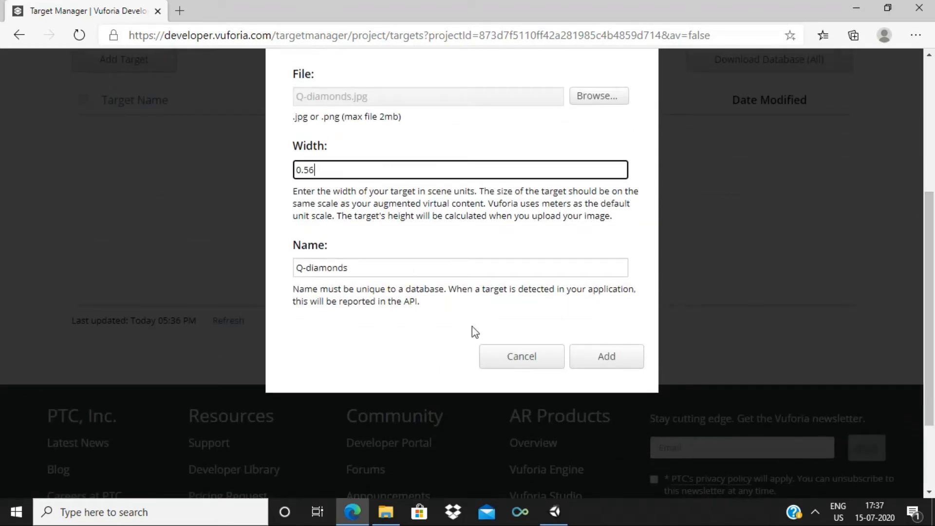
{"action": "left_click", "coordinate": [595, 365]}
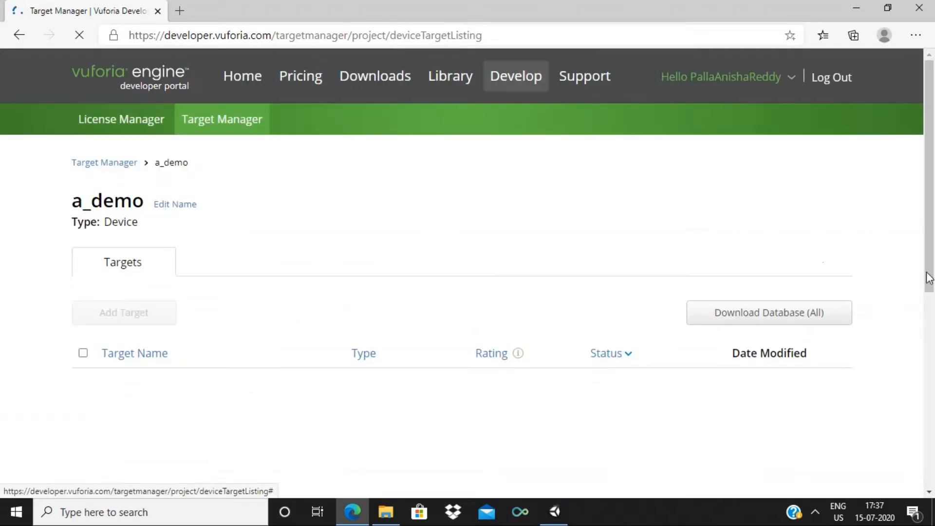
{"action": "left_click_drag", "start_coordinate": [934, 257], "coordinate": [934, 311]}
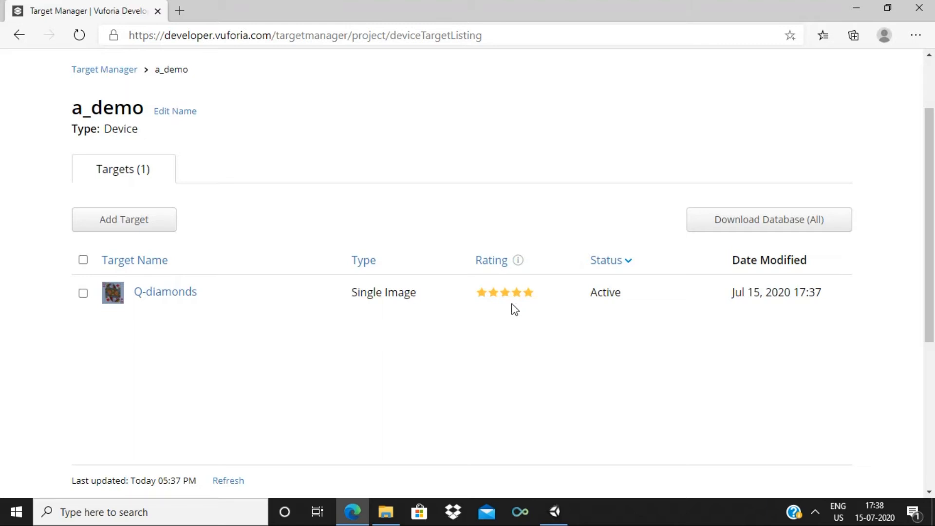
{"action": "left_click", "coordinate": [154, 295]}
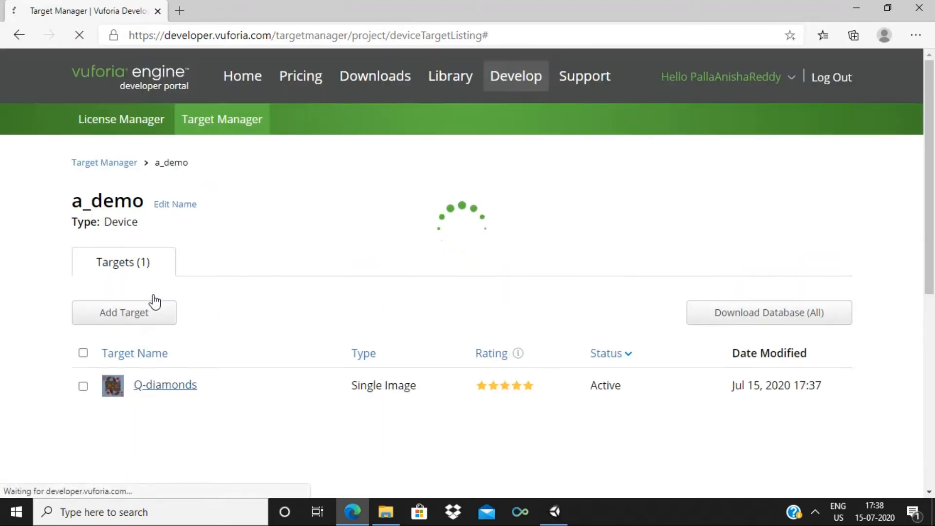
{"action": "left_click_drag", "start_coordinate": [929, 181], "coordinate": [898, 282]}
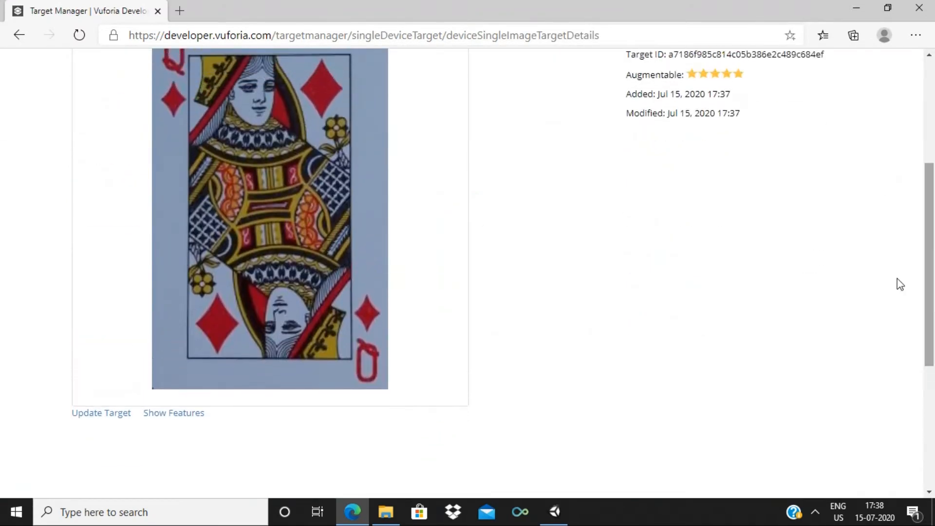
{"action": "left_click", "coordinate": [177, 418]}
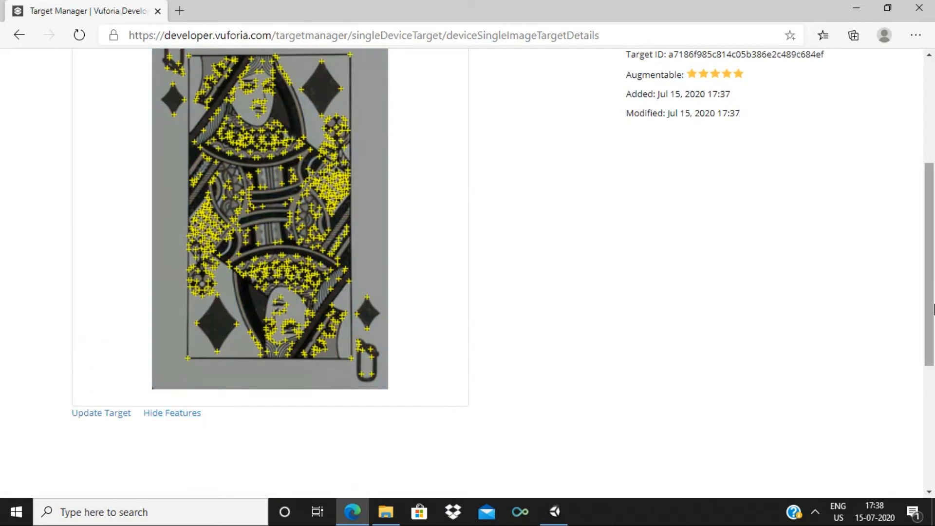
{"action": "scroll", "coordinate": [934, 310], "scroll_direction": "up", "scroll_amount": 1}
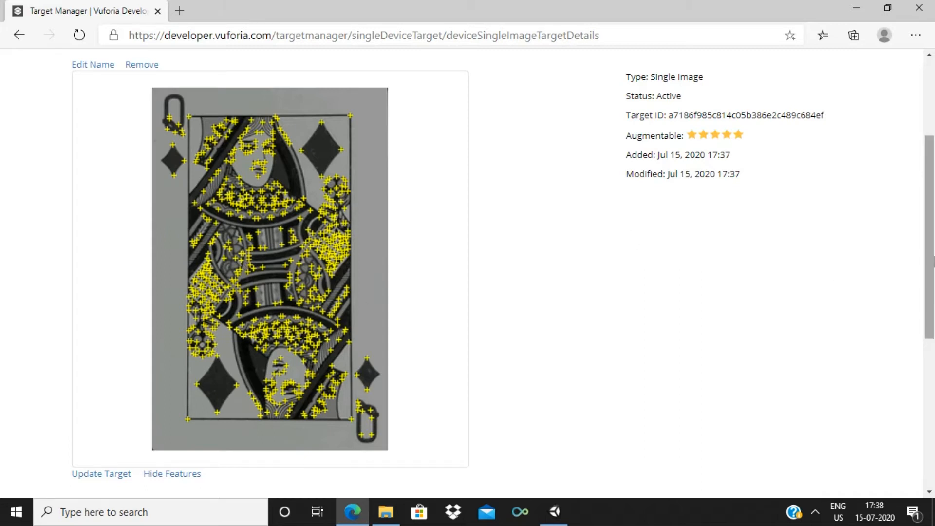
{"action": "scroll", "coordinate": [495, 111], "scroll_direction": "up", "scroll_amount": 3}
{"action": "left_click", "coordinate": [168, 162]}
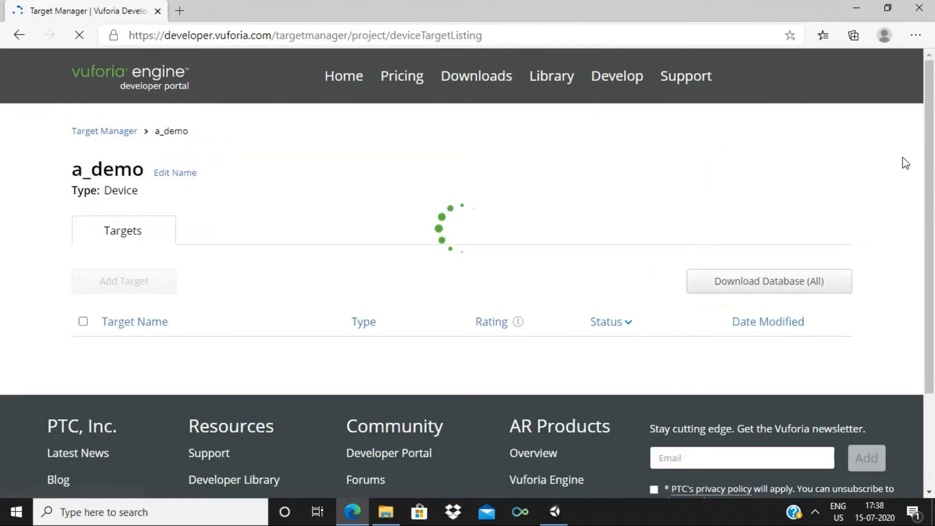
{"action": "scroll", "coordinate": [934, 193], "scroll_direction": "down", "scroll_amount": 3}
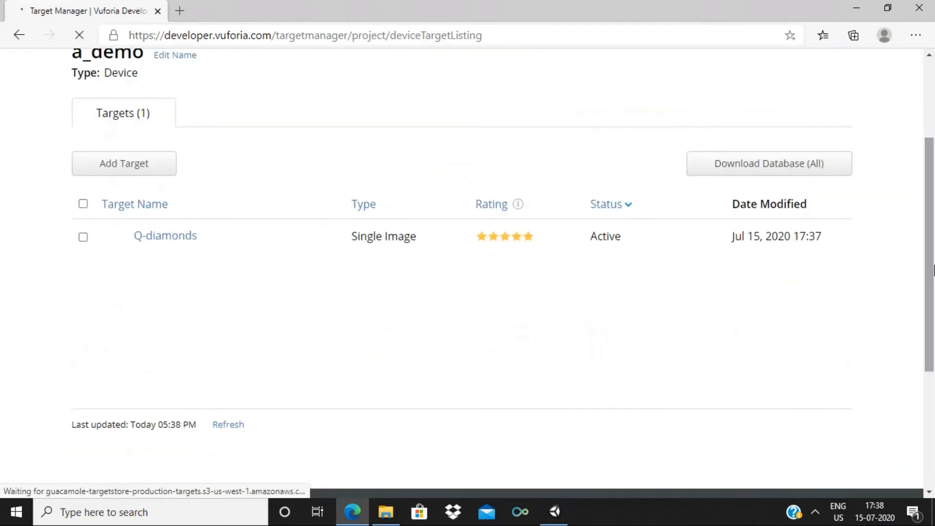
{"action": "left_click", "coordinate": [128, 170]}
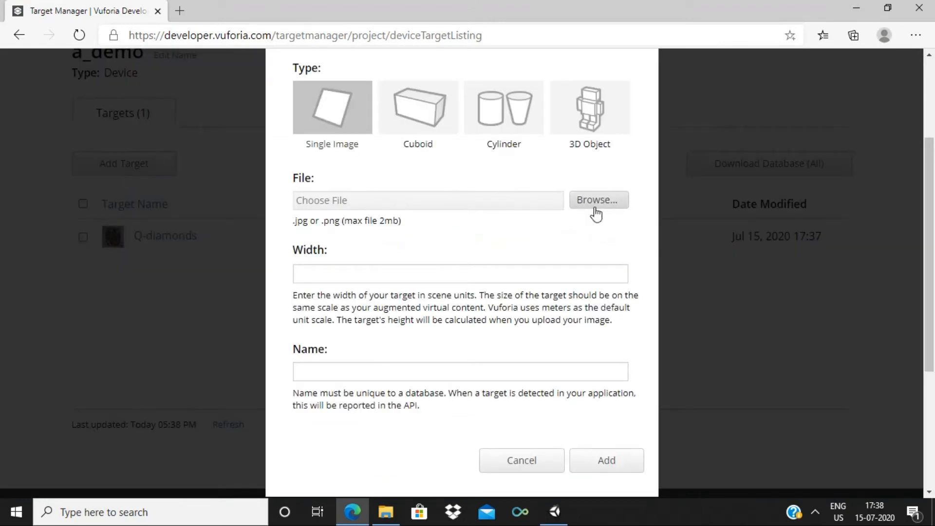
Add ace.jpg as a single-image target 0.56 wide and upload it to a_demo
{"action": "left_click", "coordinate": [602, 211]}
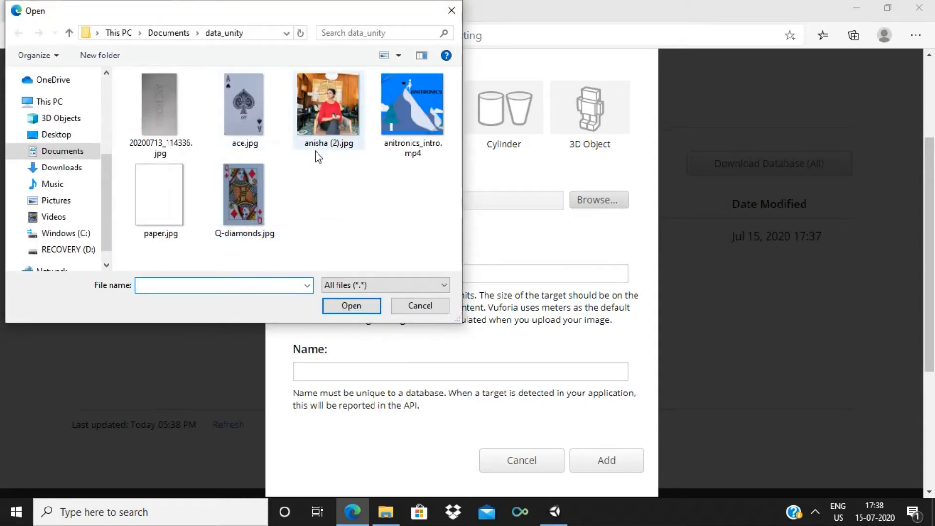
{"action": "left_click", "coordinate": [258, 116]}
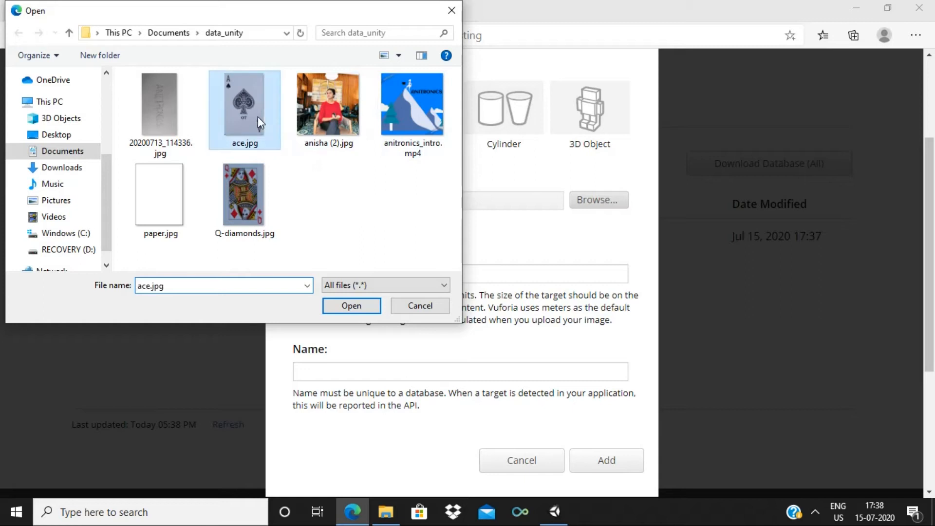
{"action": "left_click", "coordinate": [343, 306]}
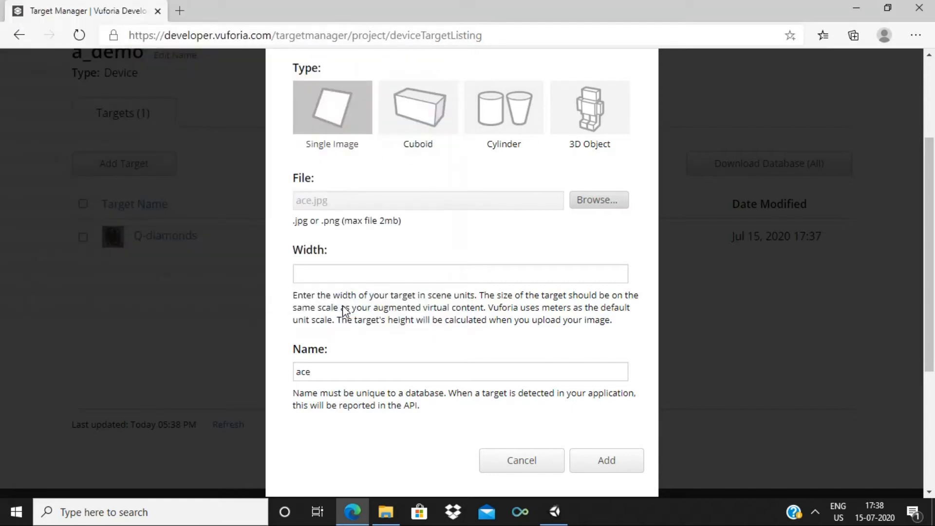
{"action": "left_click", "coordinate": [349, 276]}
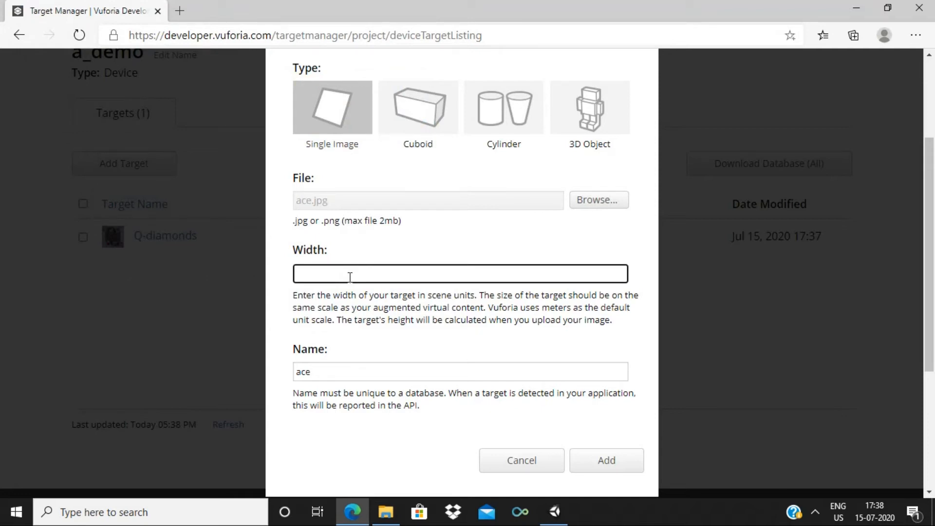
{"action": "type", "text": "0.56"}
{"action": "left_click", "coordinate": [631, 467]}
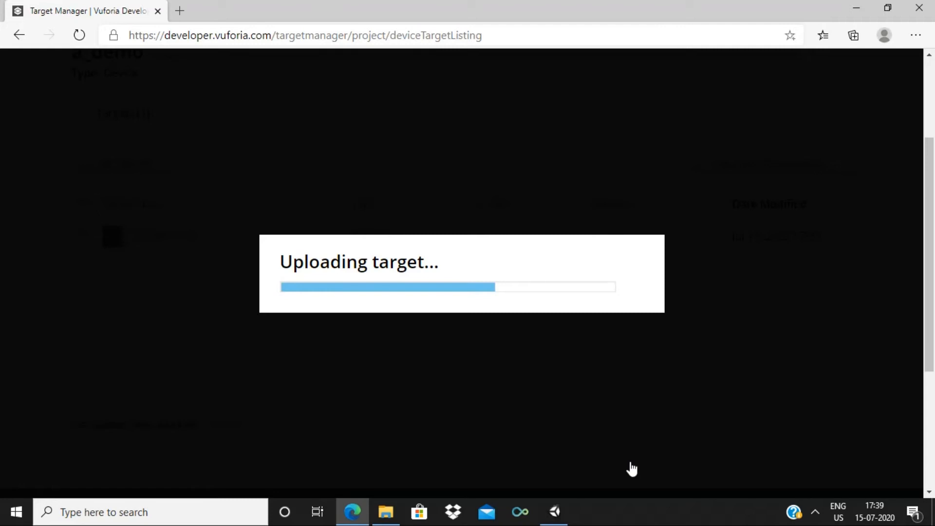
Retry the ace upload after the error so it appears in the database
{"action": "left_click_drag", "start_coordinate": [931, 273], "coordinate": [932, 306]}
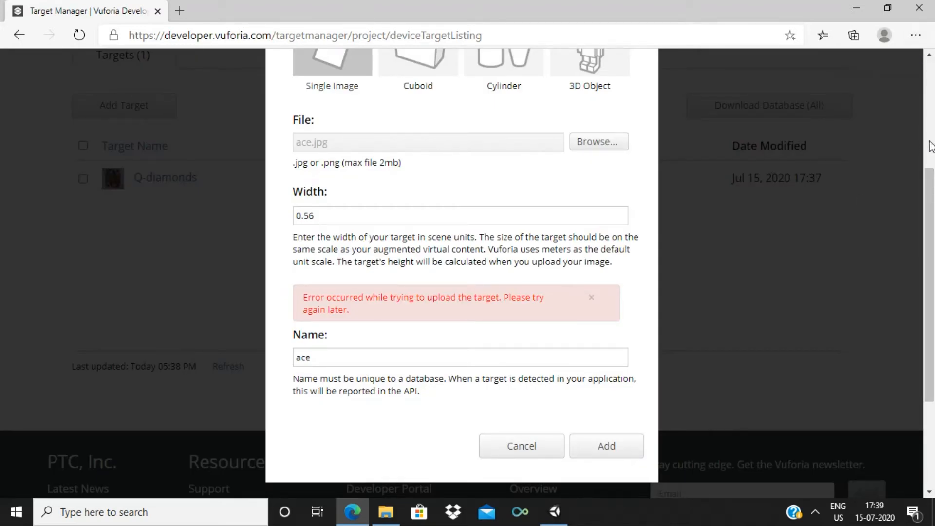
{"action": "mouse_move", "coordinate": [934, 245]}
{"action": "left_mouse_down"}
{"action": "mouse_move", "coordinate": [934, 254]}
{"action": "mouse_move", "coordinate": [934, 199]}
{"action": "mouse_move", "coordinate": [934, 246]}
{"action": "left_mouse_up"}
{"action": "left_click", "coordinate": [604, 445]}
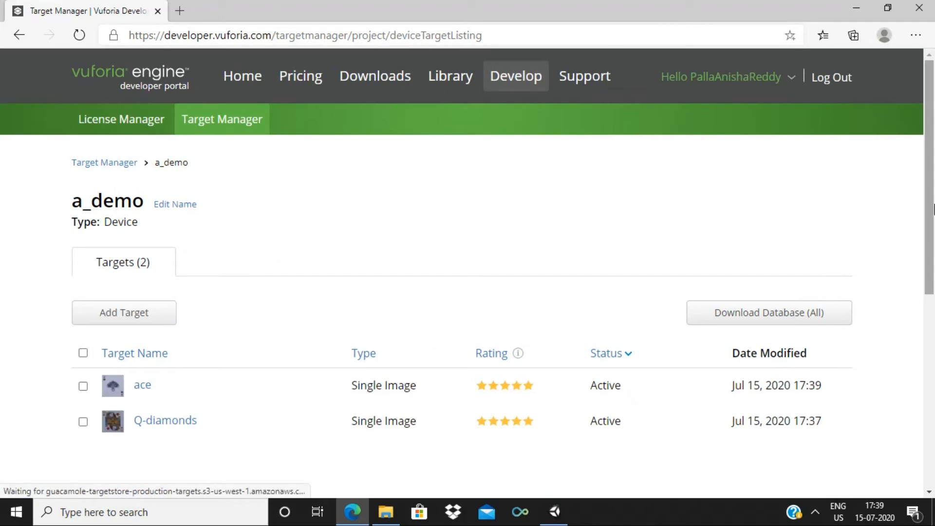
{"action": "scroll", "coordinate": [934, 236], "scroll_direction": "down", "scroll_amount": 4}
{"action": "scroll", "coordinate": [933, 307], "scroll_direction": "up", "scroll_amount": 2}
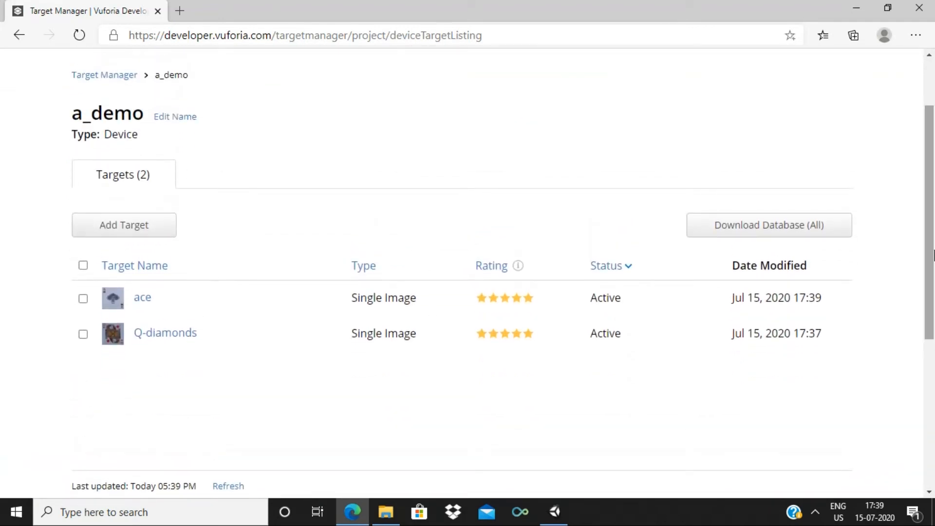
Download the a_demo database for the Unity Editor platform and open a_demo.unitypackage
{"action": "left_click", "coordinate": [785, 227]}
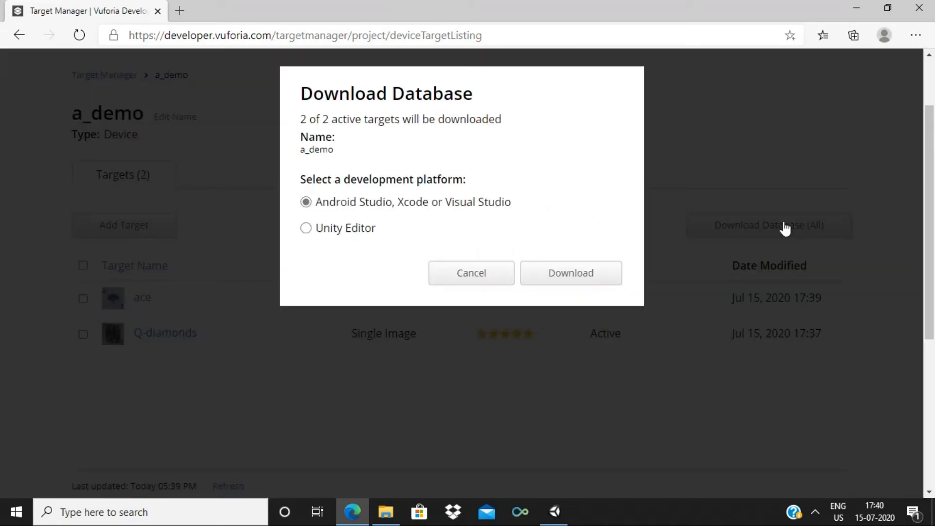
{"action": "left_click", "coordinate": [306, 229]}
{"action": "left_click", "coordinate": [574, 278]}
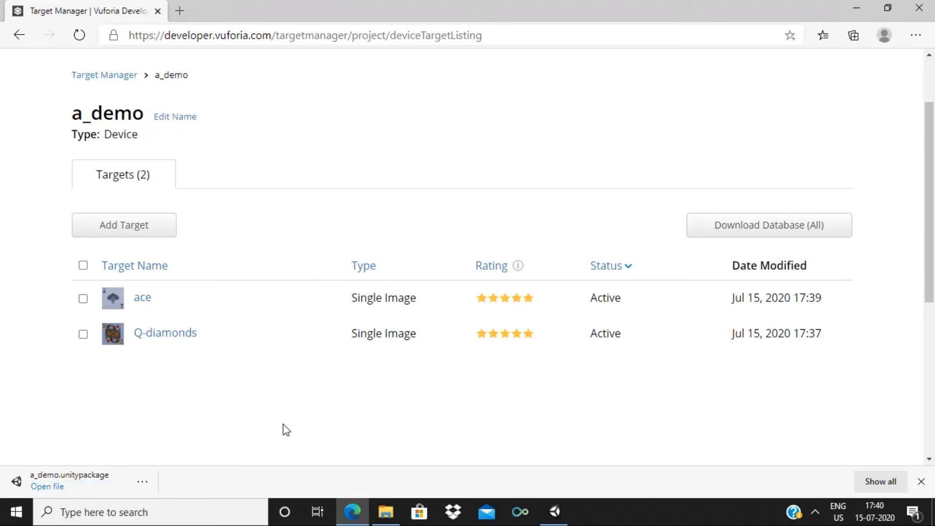
{"action": "left_click", "coordinate": [51, 488]}
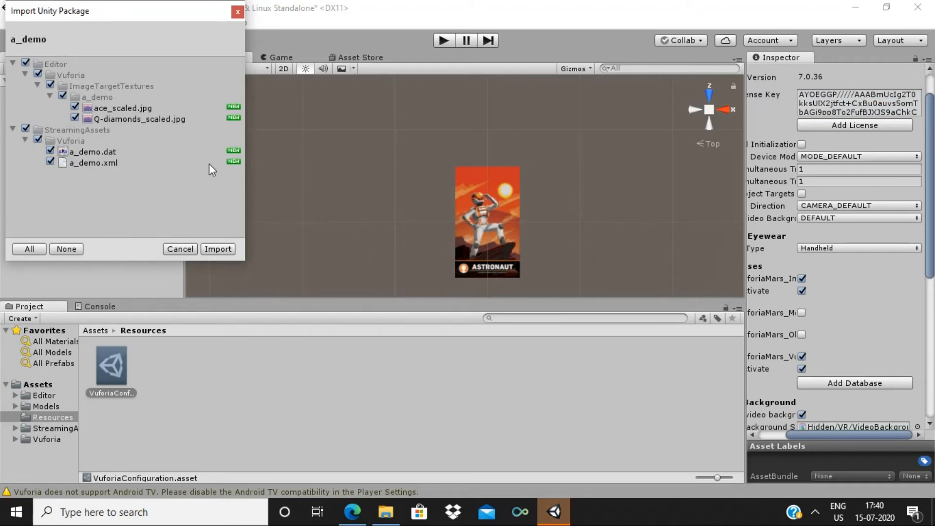
Import the a_demo database files, then select ARCamera to view its Camera and Vuforia settings
{"action": "left_click", "coordinate": [217, 249]}
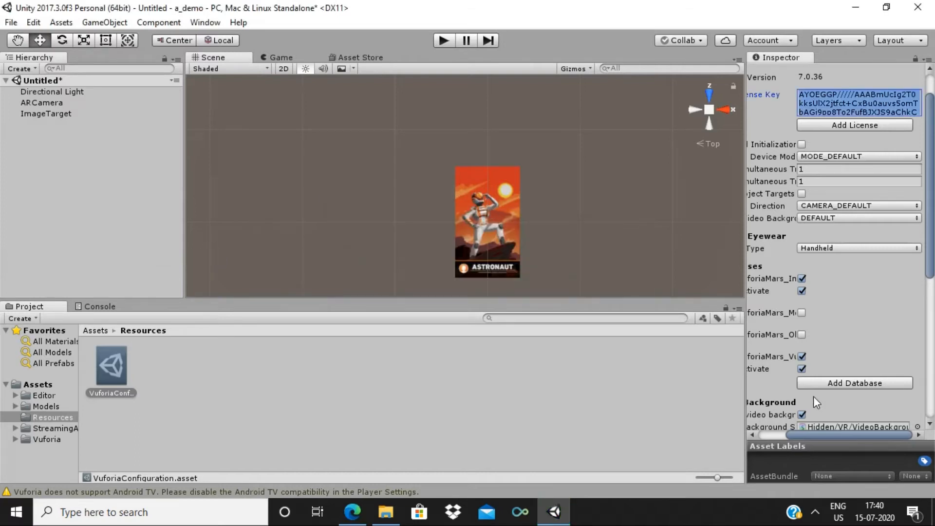
{"action": "left_click", "coordinate": [37, 103]}
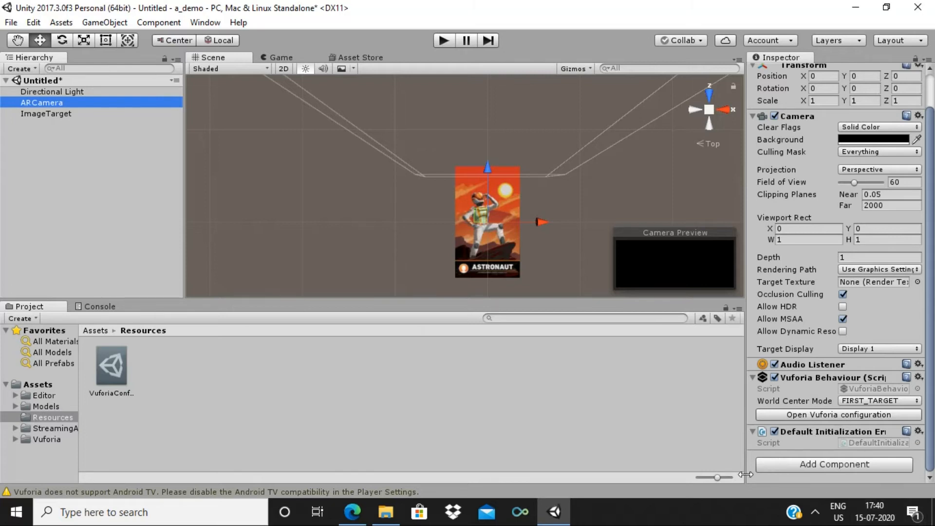
Set the ImageTarget's Image Target Behaviour to database a_demo with image target ace
{"action": "left_click", "coordinate": [931, 223]}
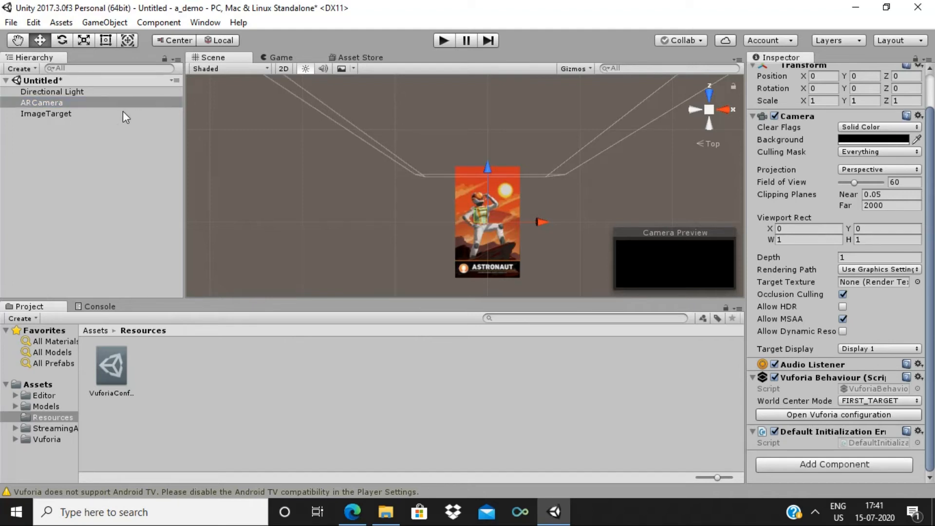
{"action": "left_click", "coordinate": [124, 113]}
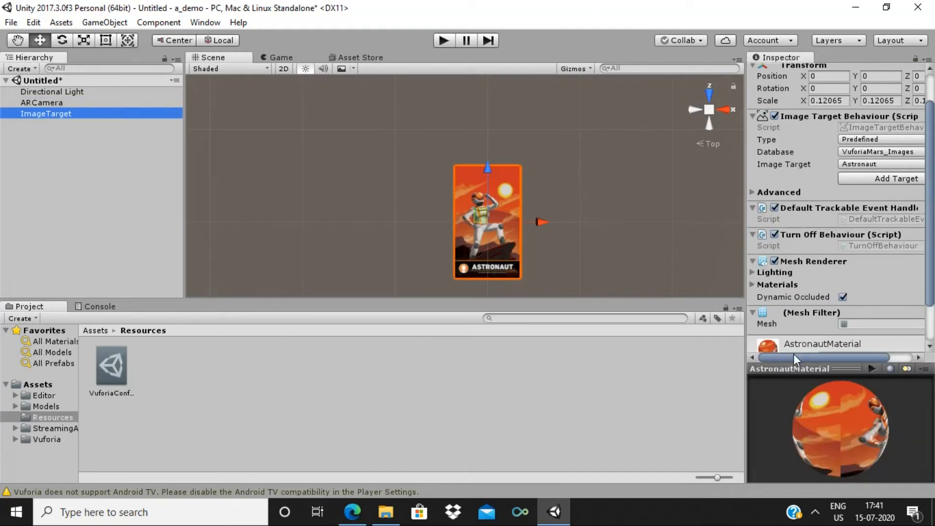
{"action": "left_click_drag", "start_coordinate": [794, 355], "coordinate": [807, 355]}
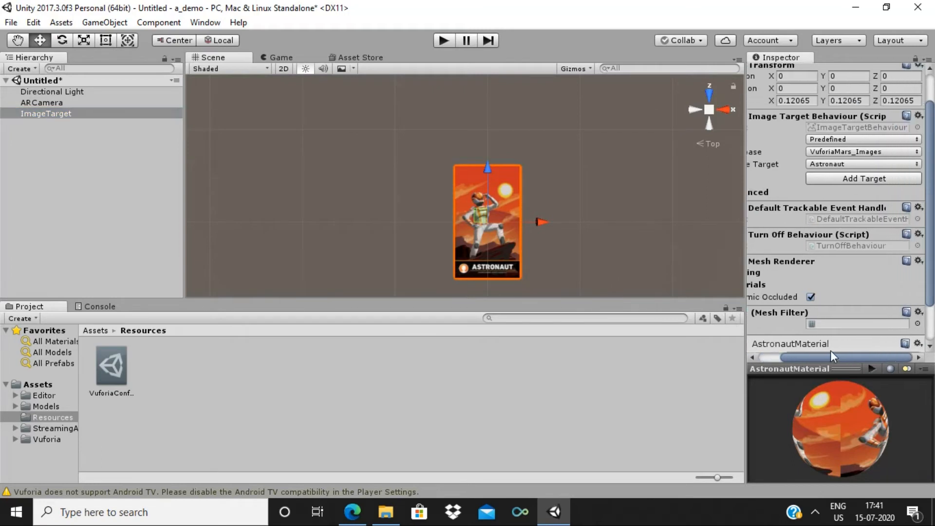
{"action": "mouse_move", "coordinate": [857, 353]}
{"action": "left_mouse_down"}
{"action": "mouse_move", "coordinate": [829, 350]}
{"action": "mouse_move", "coordinate": [849, 350]}
{"action": "left_mouse_up"}
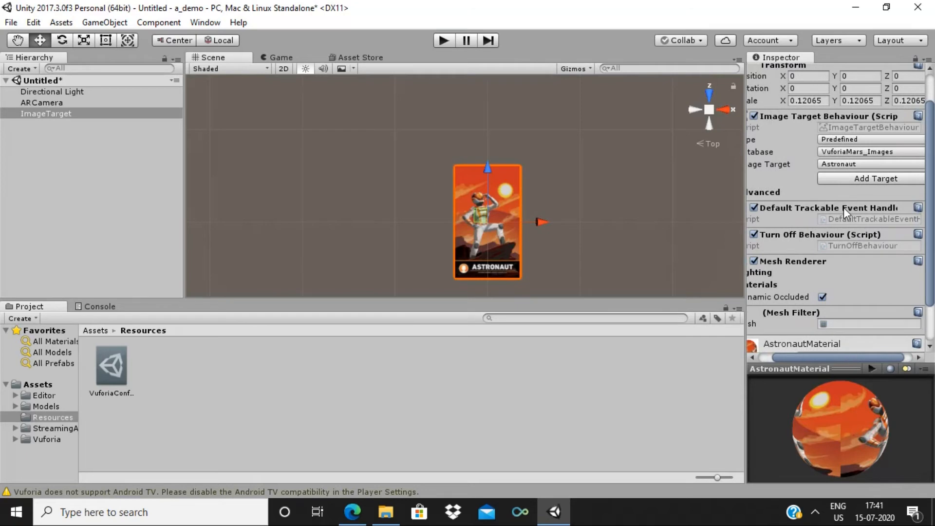
{"action": "left_click_drag", "start_coordinate": [791, 359], "coordinate": [807, 358]}
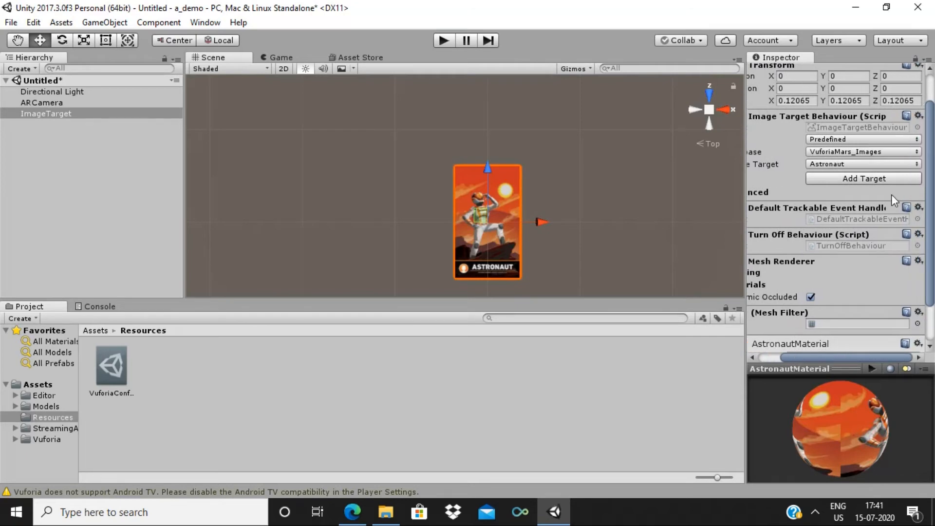
{"action": "left_click", "coordinate": [916, 153]}
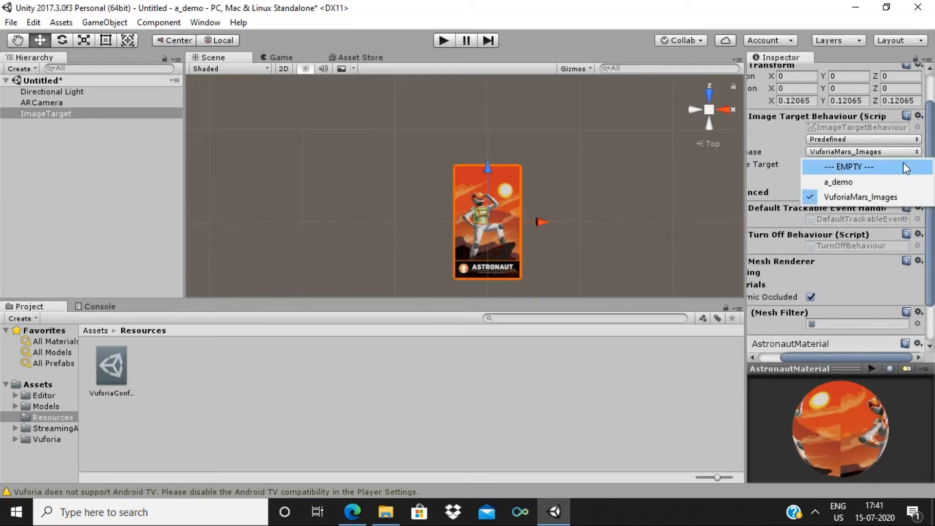
{"action": "left_click", "coordinate": [880, 182]}
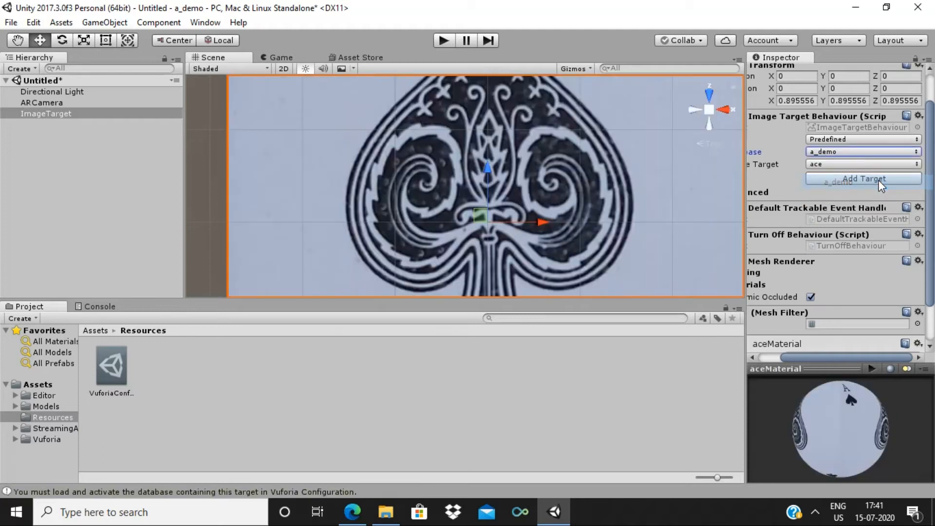
{"action": "left_click", "coordinate": [917, 165]}
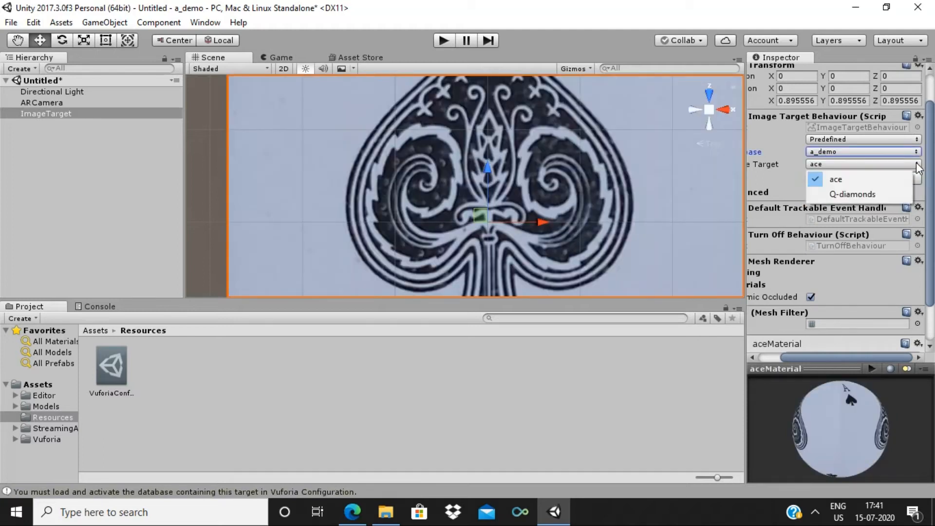
{"action": "left_click", "coordinate": [890, 180]}
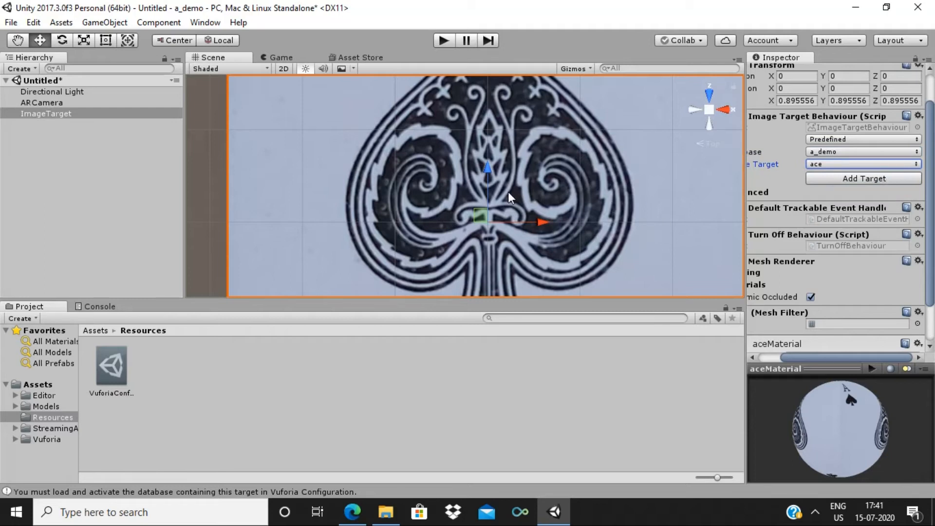
Zoom the Scene view out to show the ace card, then reselect ImageTarget
{"action": "scroll", "coordinate": [508, 192], "scroll_direction": "up", "scroll_amount": 2}
{"action": "scroll", "coordinate": [508, 196], "scroll_direction": "down", "scroll_amount": 5}
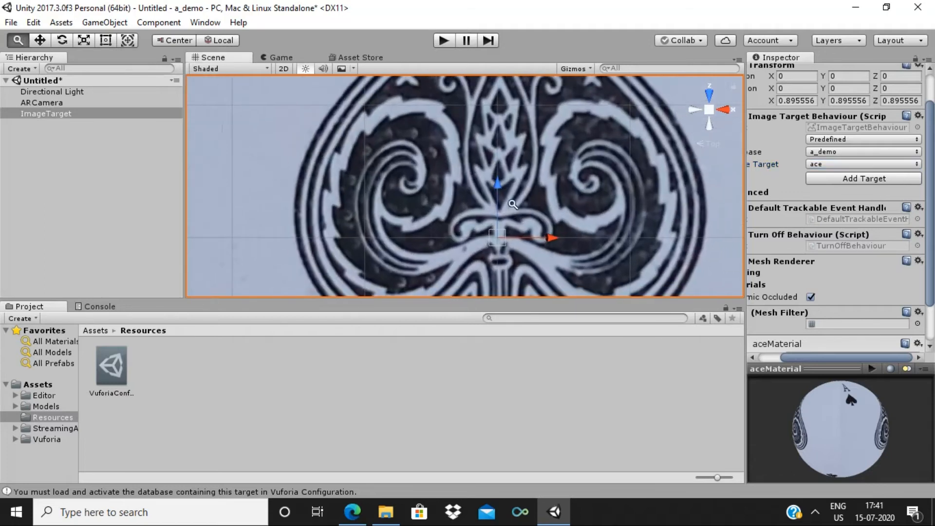
{"action": "scroll", "coordinate": [492, 143], "scroll_direction": "down", "scroll_amount": 5}
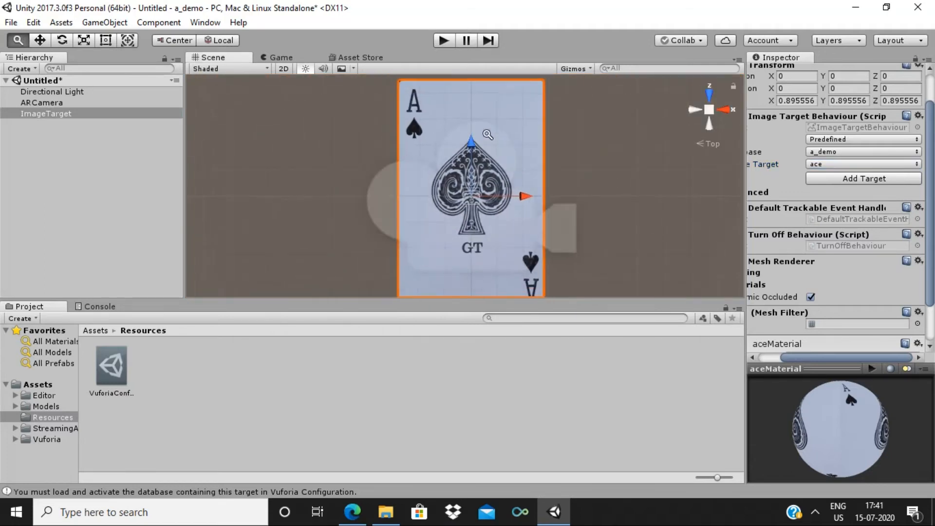
{"action": "key", "text": "alt"}
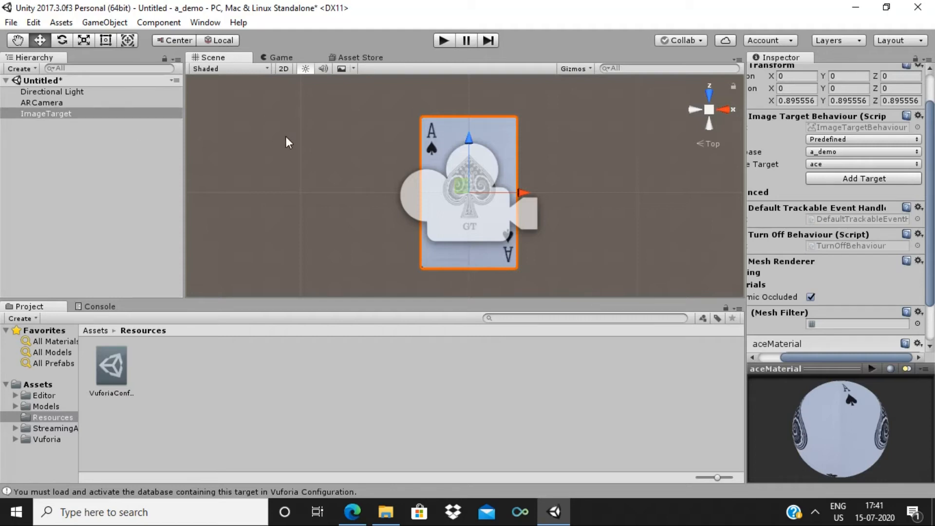
{"action": "left_click", "coordinate": [95, 113]}
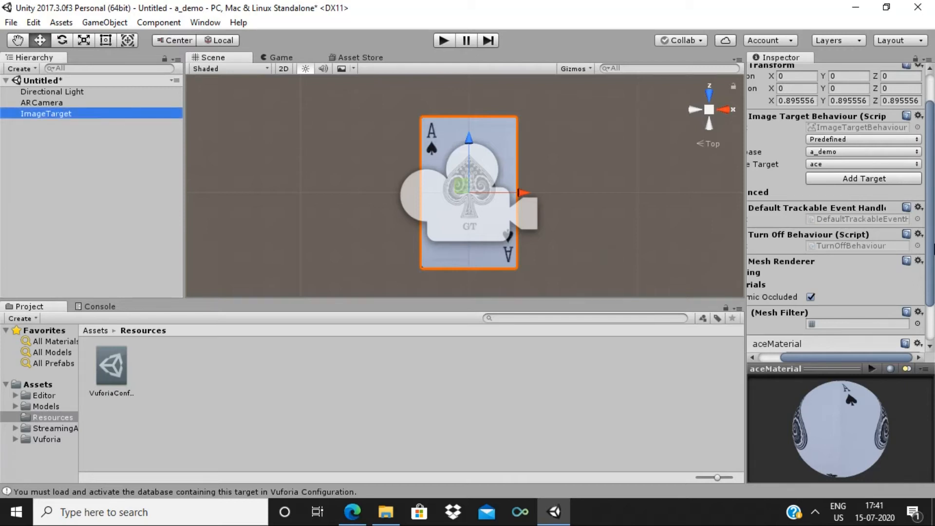
Add a Video > Video Player component to the selected ImageTarget
{"action": "left_click_drag", "start_coordinate": [930, 247], "coordinate": [934, 359]}
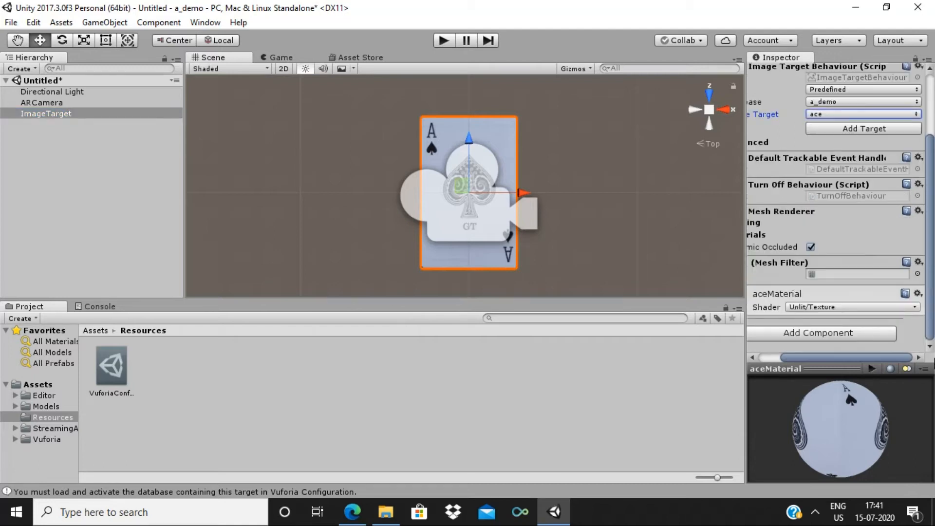
{"action": "left_click", "coordinate": [802, 332]}
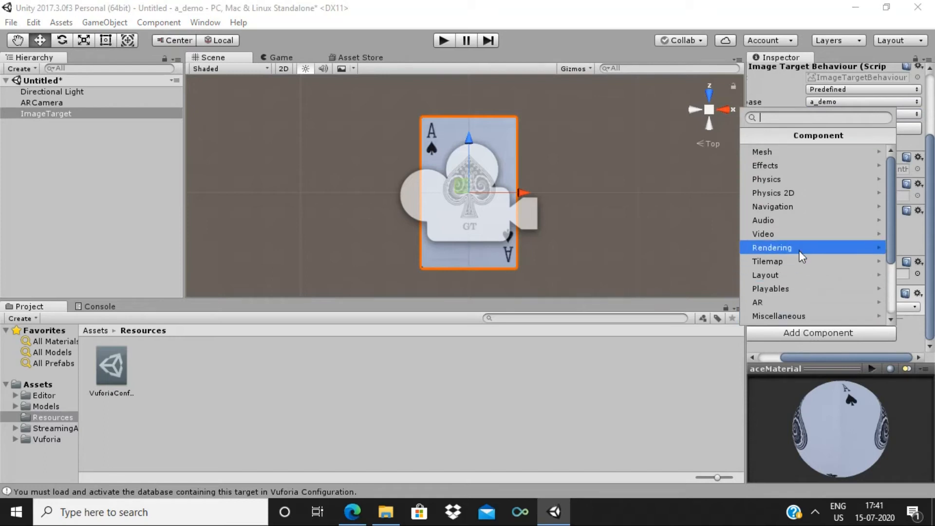
{"action": "left_click", "coordinate": [817, 233]}
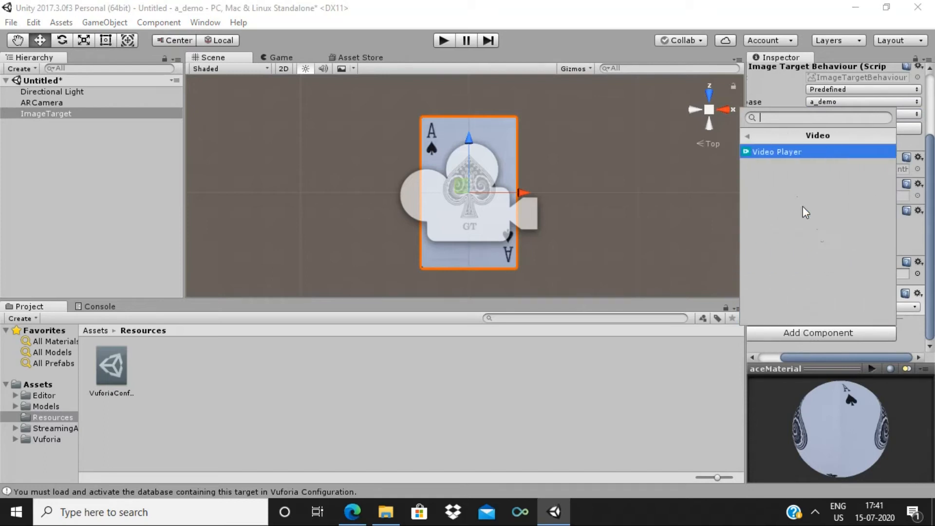
{"action": "left_click", "coordinate": [794, 152]}
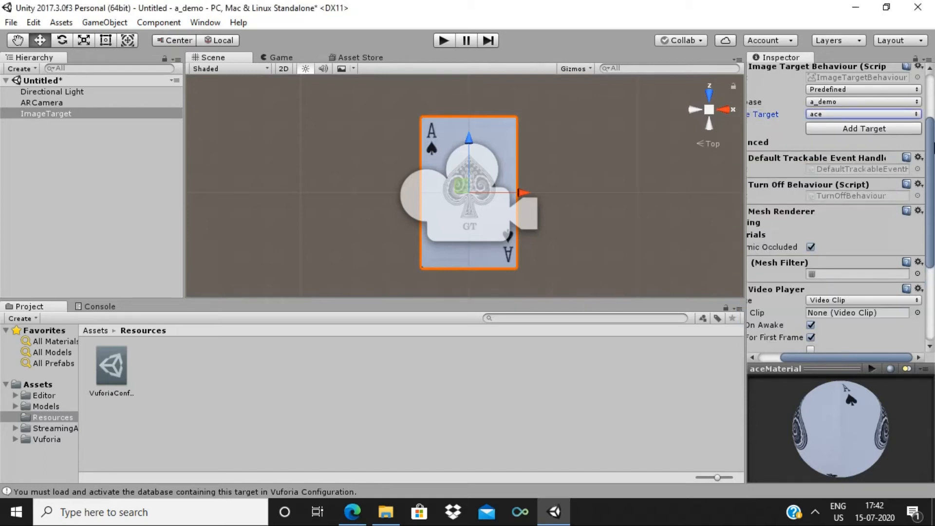
{"action": "left_click_drag", "start_coordinate": [932, 161], "coordinate": [933, 234]}
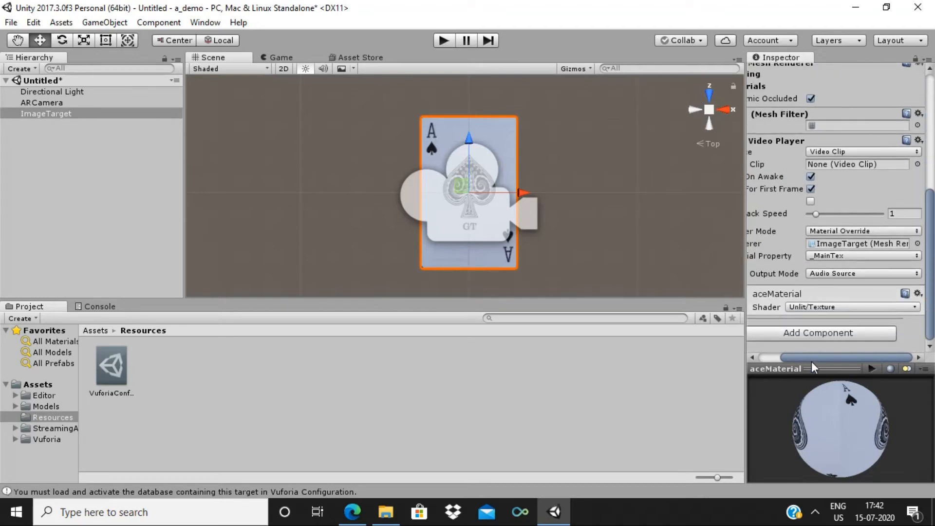
{"action": "left_click_drag", "start_coordinate": [812, 357], "coordinate": [782, 357]}
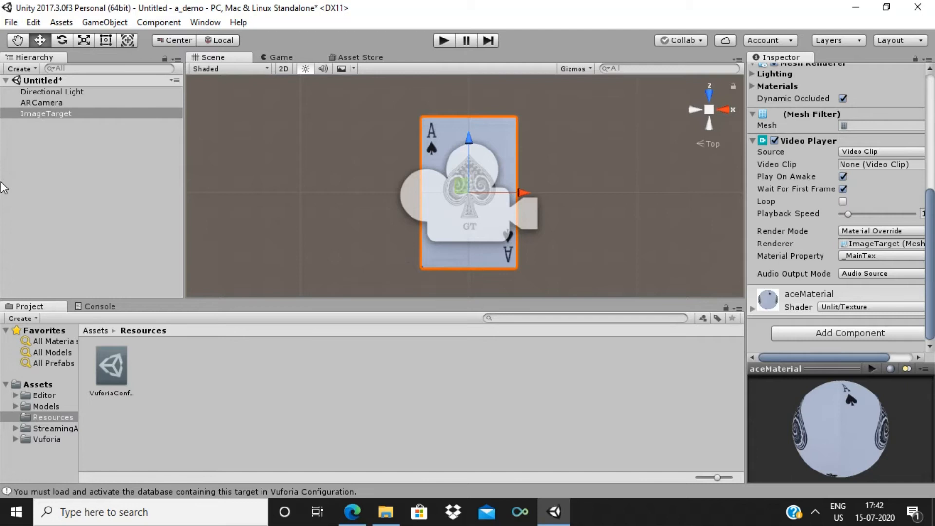
Create a 3D Quad as a child of ImageTarget and orbit into perspective
{"action": "right_click", "coordinate": [78, 113]}
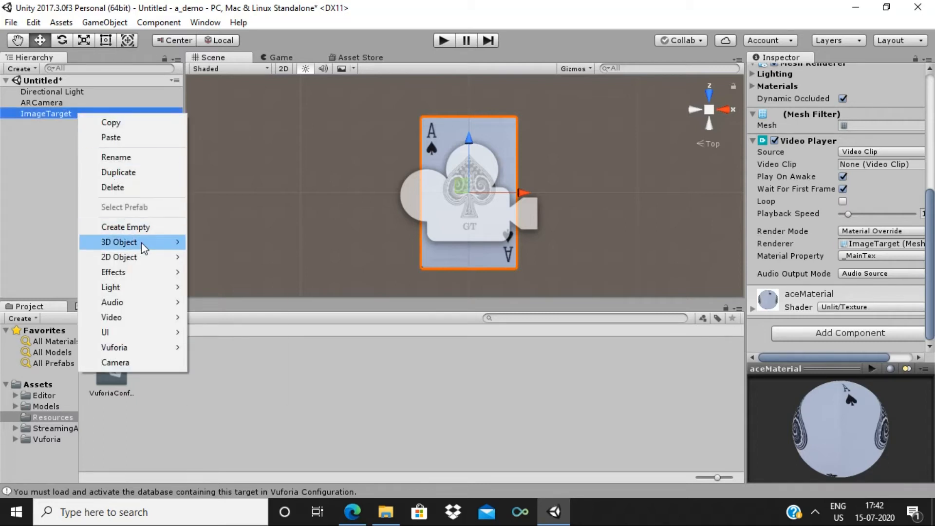
{"action": "mouse_move", "coordinate": [142, 242]}
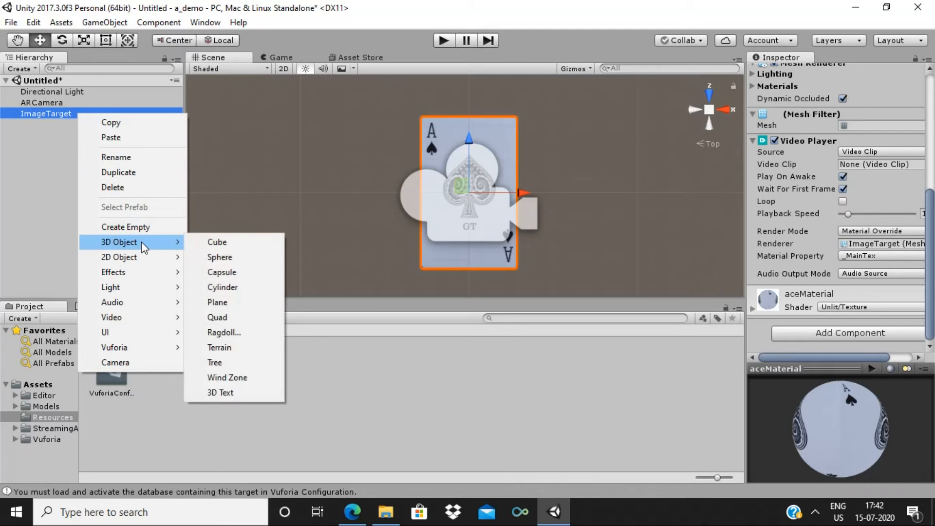
{"action": "left_click", "coordinate": [215, 319]}
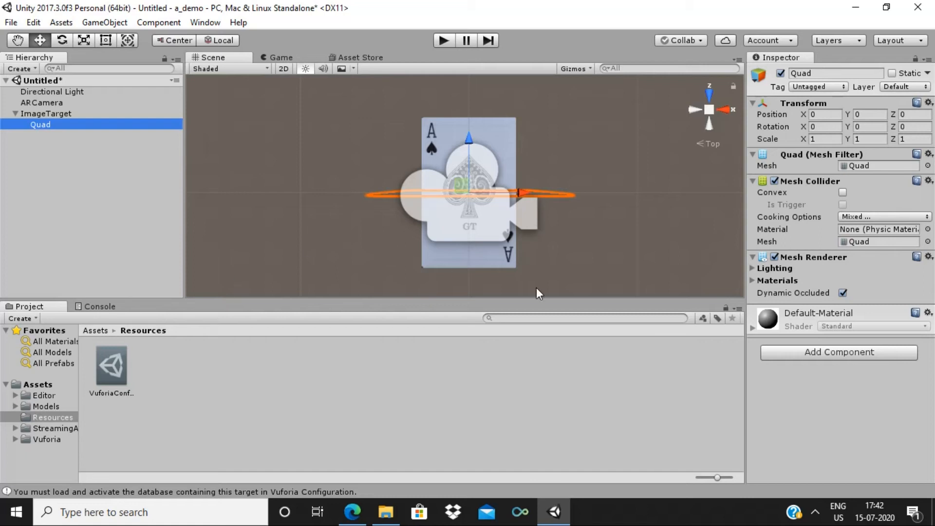
{"action": "left_click_drag", "start_coordinate": [536, 287], "coordinate": [605, 271], "text": "alt"}
Rotate the Quad 90 on X and narrow its X scale to 0.61
{"action": "left_click", "coordinate": [818, 127]}
{"action": "type", "text": "90"}
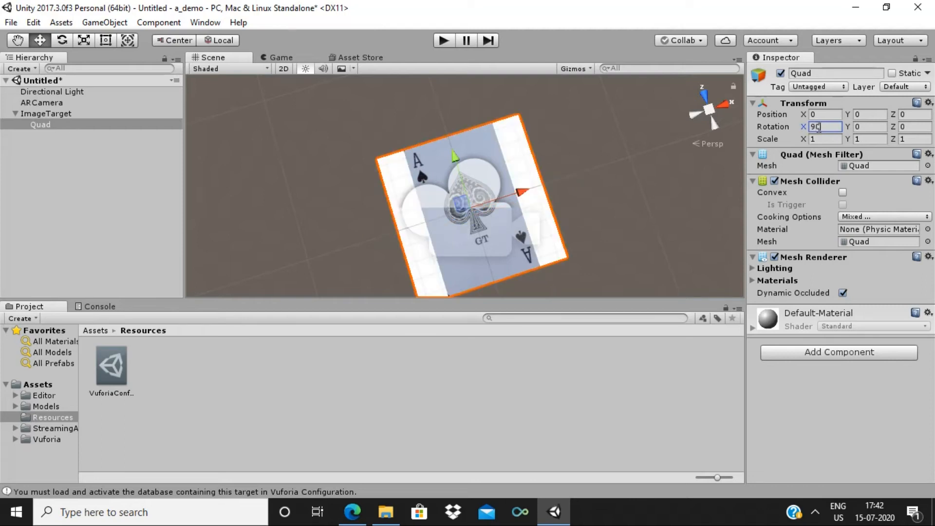
{"action": "left_click", "coordinate": [804, 139]}
{"action": "left_click_drag", "start_coordinate": [802, 139], "coordinate": [793, 138]}
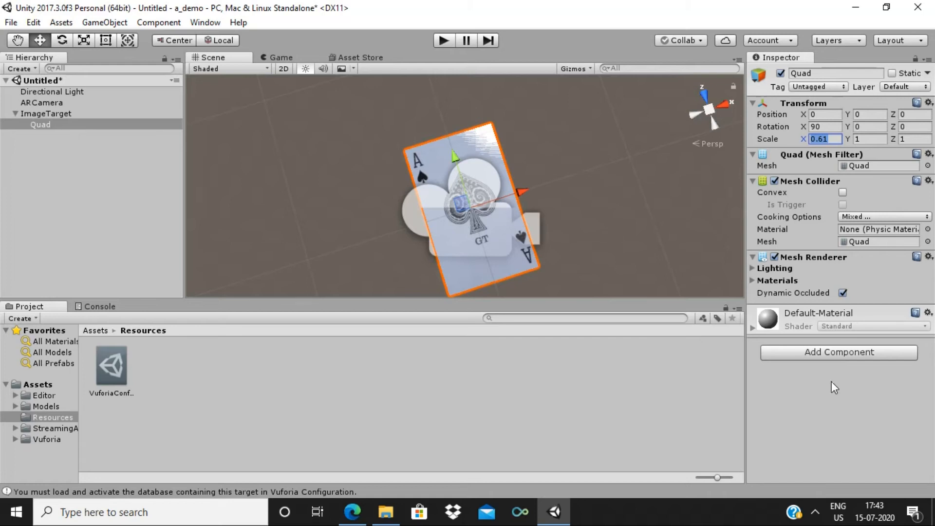
Add a Video Player component to the Quad
{"action": "left_click", "coordinate": [811, 353]}
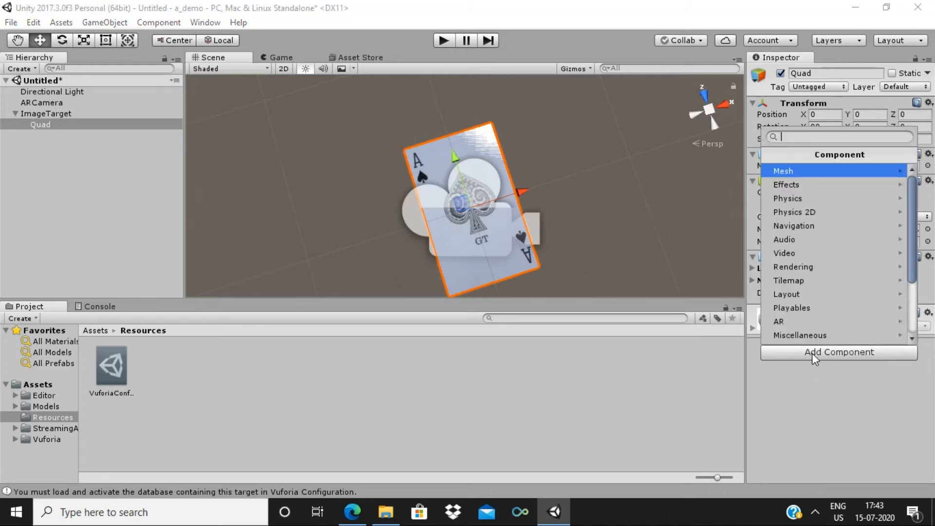
{"action": "left_click", "coordinate": [831, 252]}
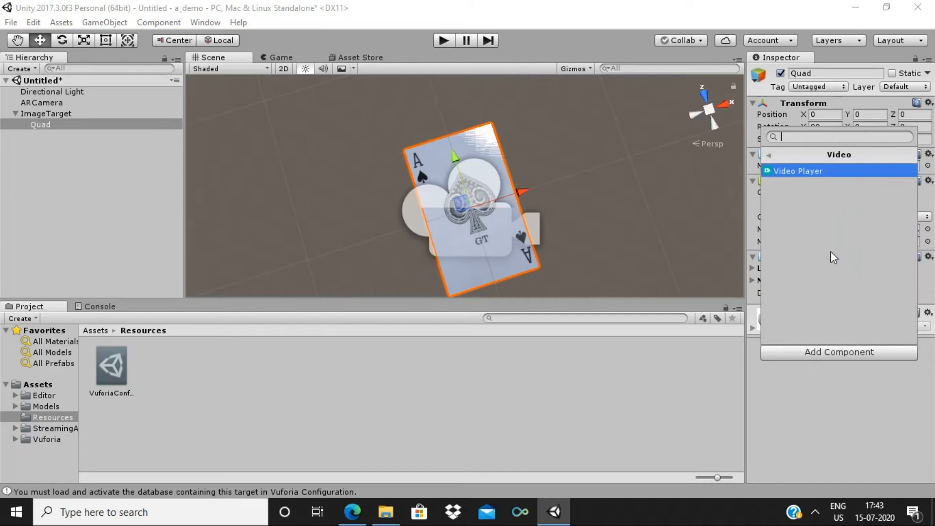
{"action": "left_click", "coordinate": [811, 171]}
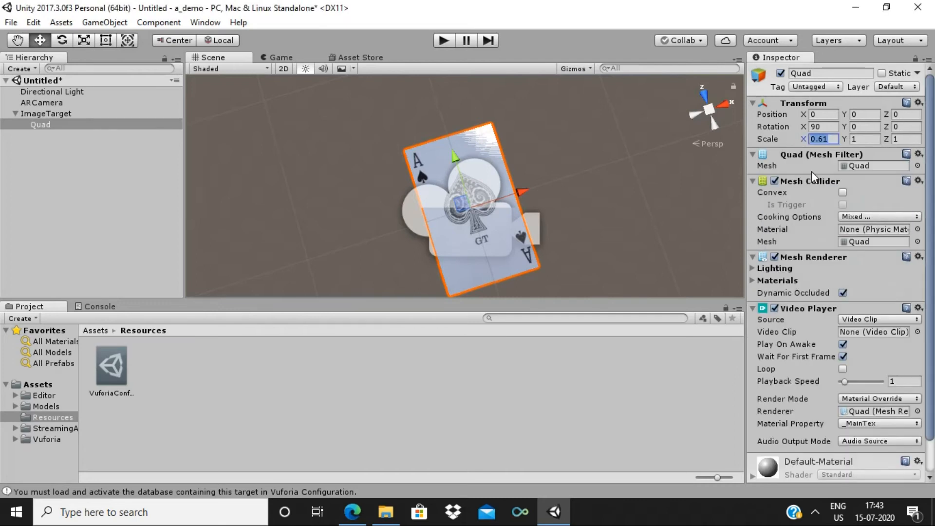
{"action": "scroll", "coordinate": [931, 242], "scroll_direction": "down", "scroll_amount": 3}
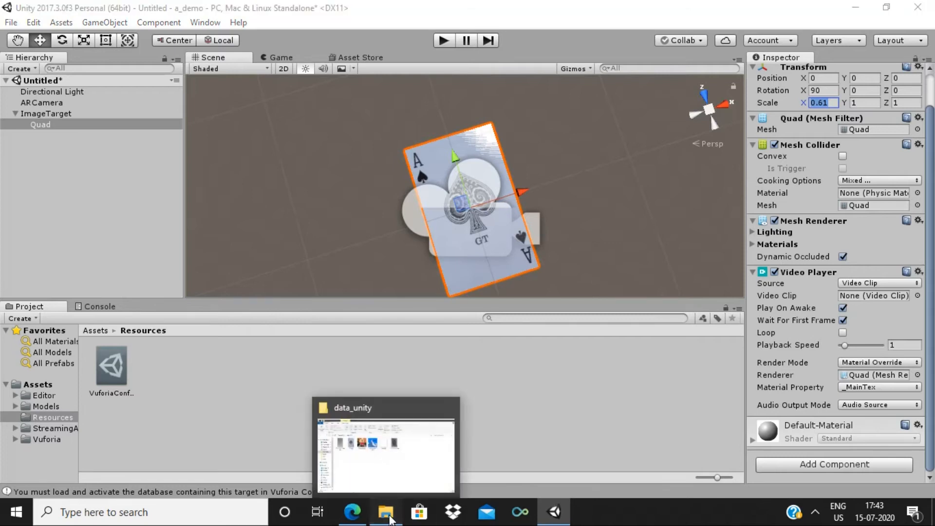
Copy anitronics_intro.mp4 from the data_unity folder into Unity's Resources folder
{"action": "left_click", "coordinate": [387, 513]}
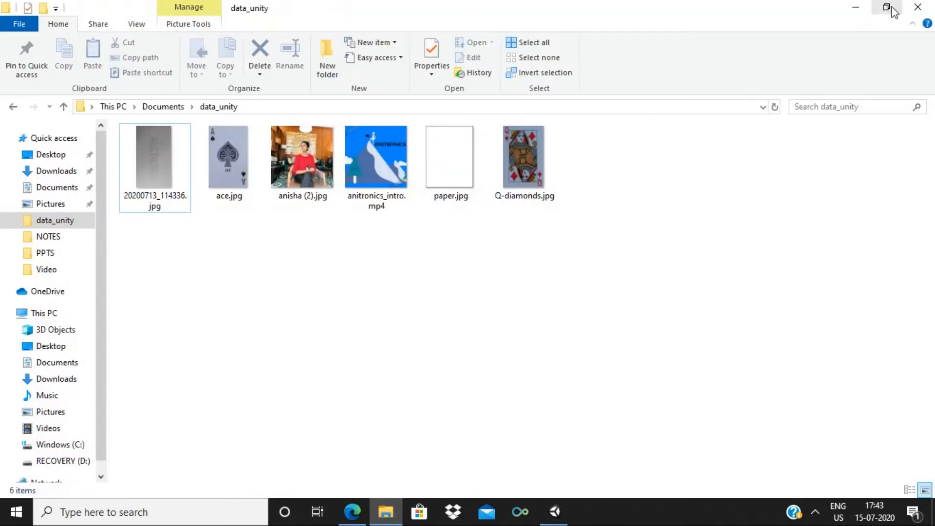
{"action": "left_click", "coordinate": [886, 7]}
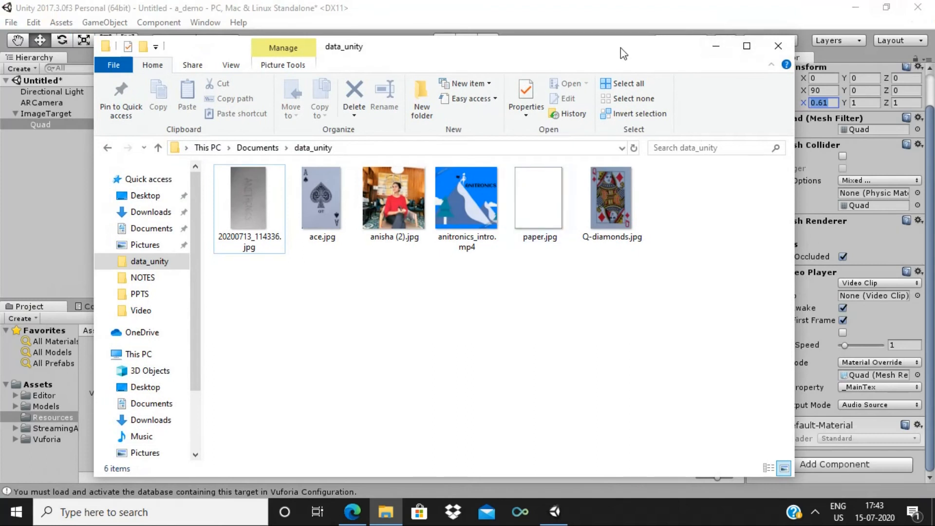
{"action": "left_click_drag", "start_coordinate": [621, 47], "coordinate": [805, 19]}
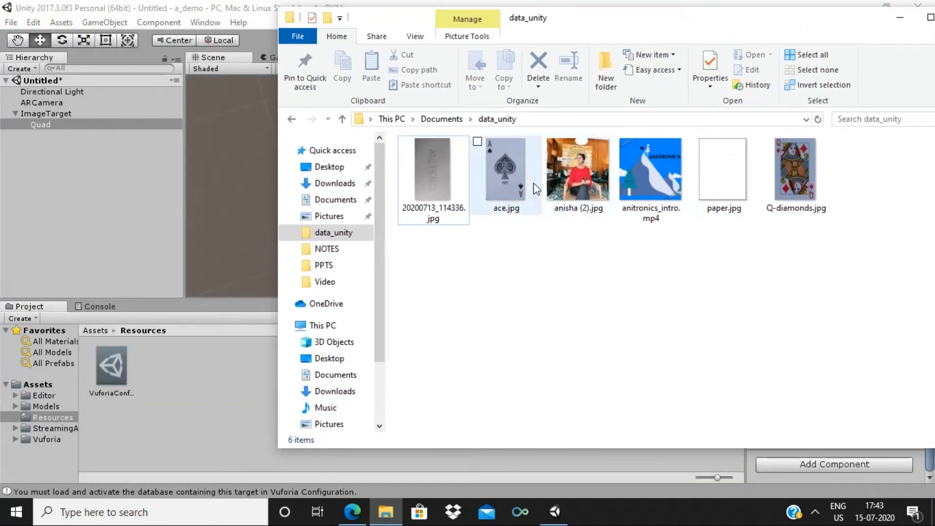
{"action": "left_click_drag", "start_coordinate": [645, 168], "coordinate": [163, 372]}
Copy anisha (2).jpg into Resources too, minimize Explorer, and select the video asset
{"action": "left_click_drag", "start_coordinate": [586, 168], "coordinate": [199, 410]}
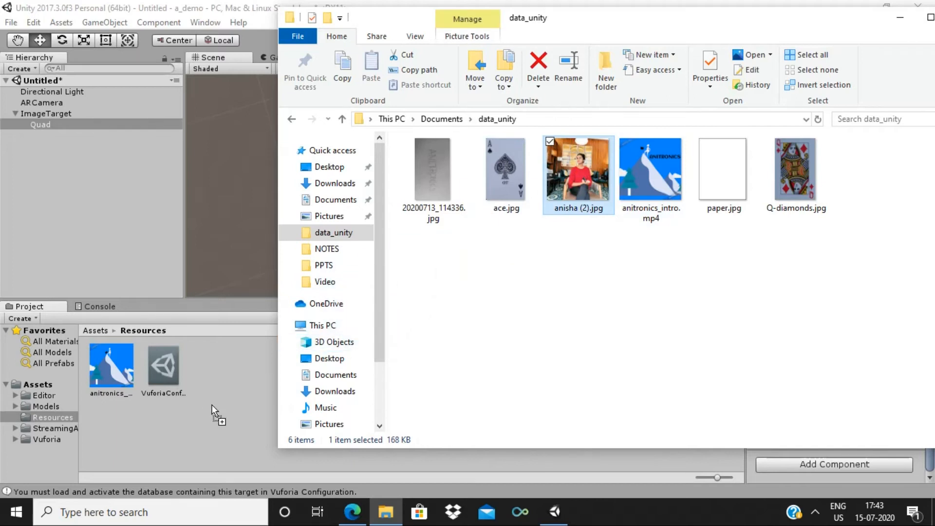
{"action": "left_click_drag", "start_coordinate": [215, 405], "coordinate": [214, 405]}
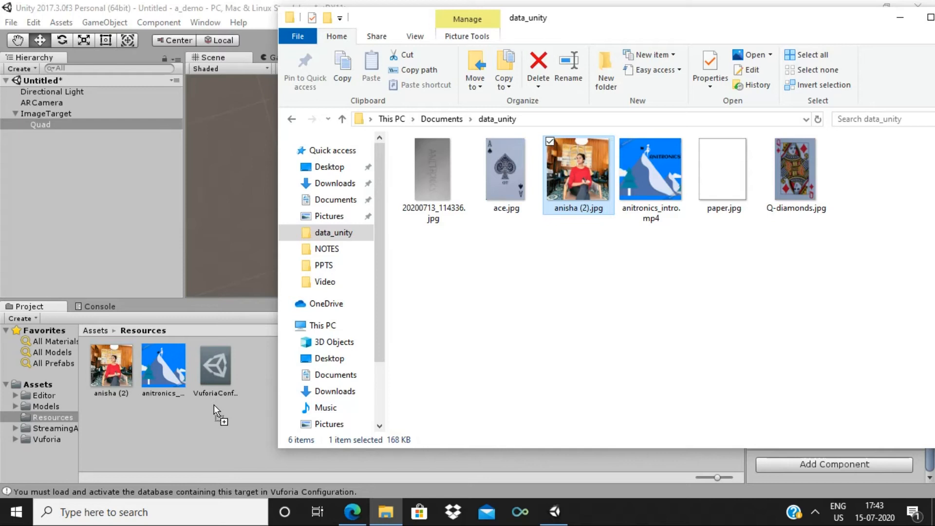
{"action": "left_click", "coordinate": [902, 17]}
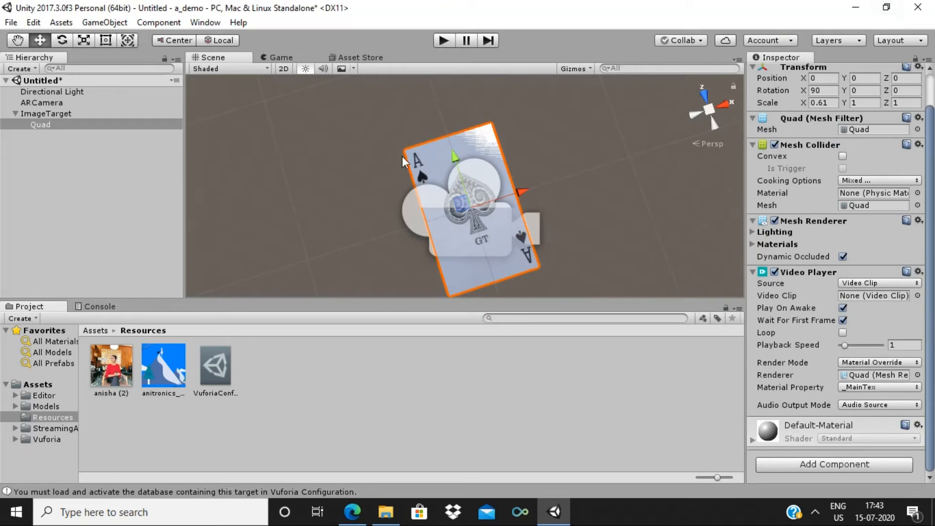
{"action": "left_click", "coordinate": [152, 378]}
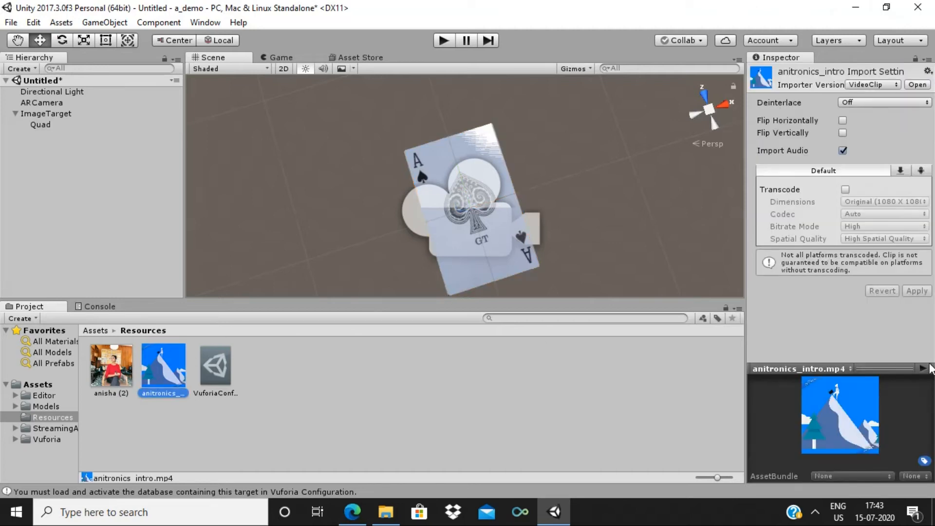
Play and stop the anitronics_intro preview in the Inspector, then select ARCamera
{"action": "left_click", "coordinate": [923, 369]}
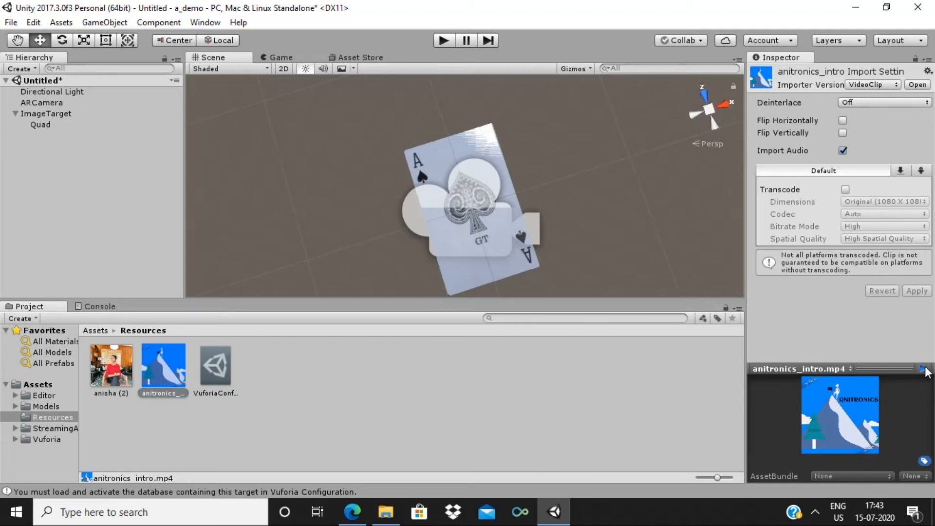
{"action": "left_click", "coordinate": [922, 370]}
{"action": "left_click", "coordinate": [60, 102]}
Open the Vuforia configuration from the ARCamera's Inspector
{"action": "right_click", "coordinate": [60, 102]}
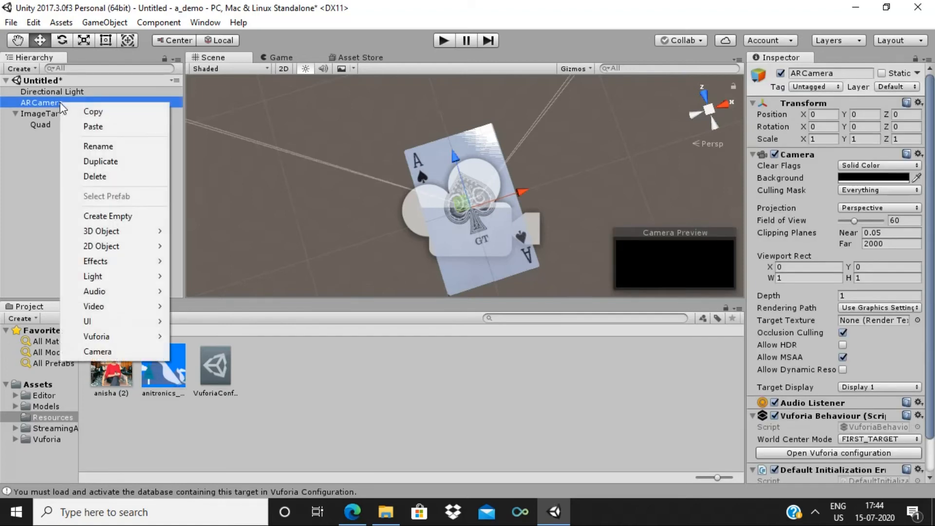
{"action": "left_click", "coordinate": [98, 146]}
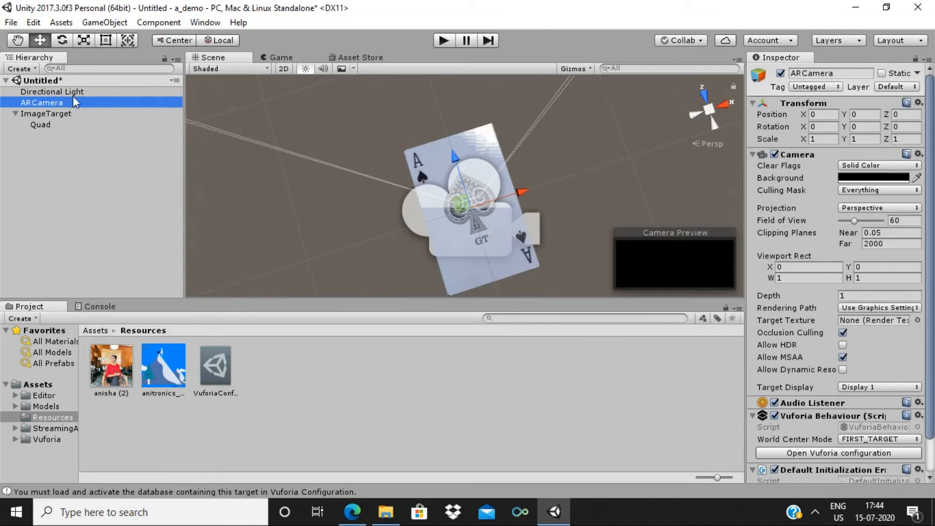
{"action": "left_click_drag", "start_coordinate": [931, 322], "coordinate": [931, 375]}
{"action": "left_click", "coordinate": [813, 414]}
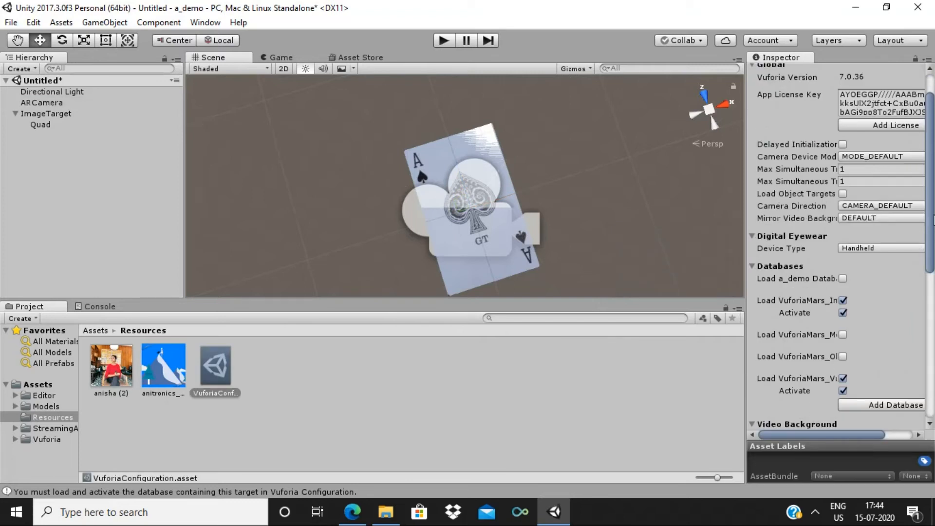
{"action": "scroll", "coordinate": [894, 247], "scroll_direction": "down", "scroll_amount": 3}
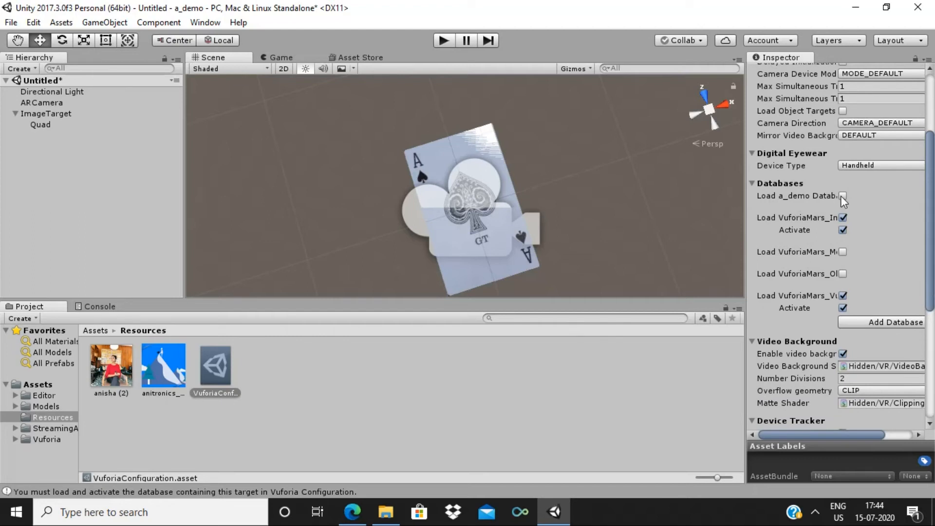
Tick Load and Activate for a_demo, untick both VuforiaMars databases, then select Quad
{"action": "left_click", "coordinate": [843, 196]}
{"action": "left_click", "coordinate": [843, 208]}
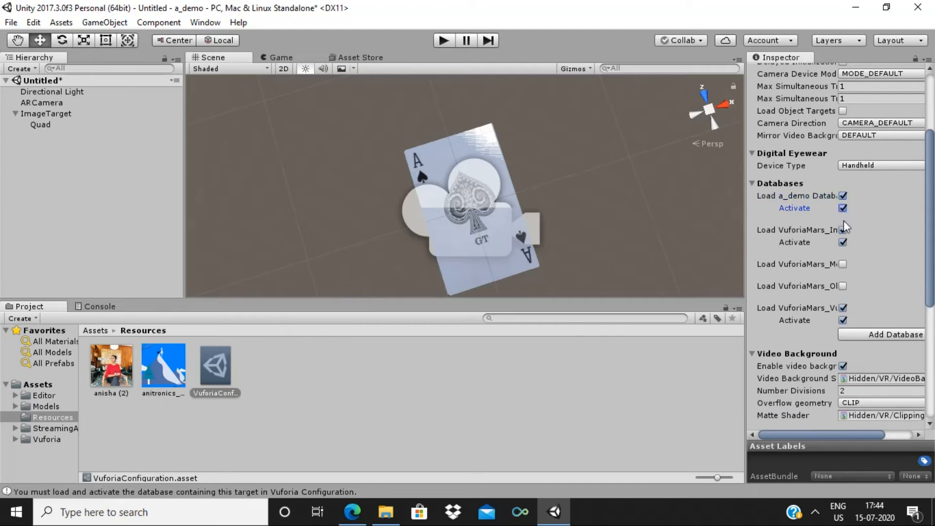
{"action": "left_click", "coordinate": [843, 230]}
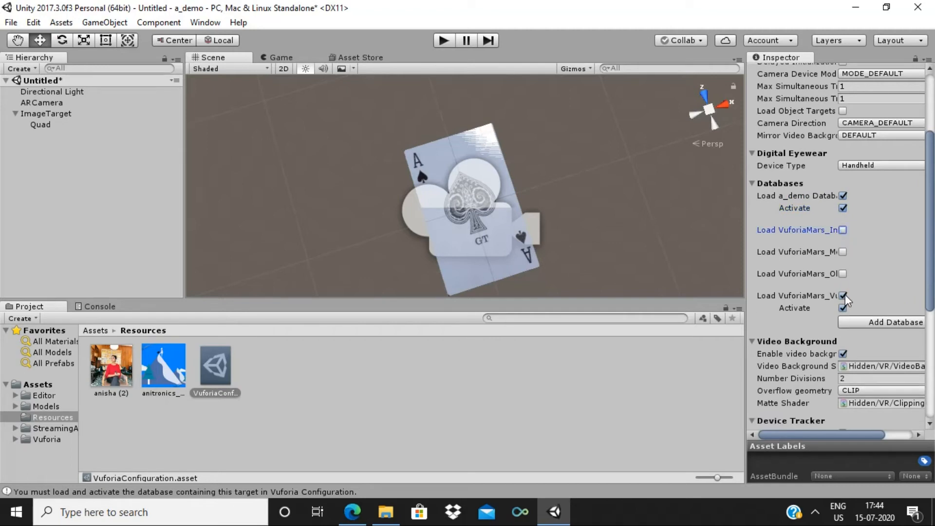
{"action": "left_click", "coordinate": [843, 296]}
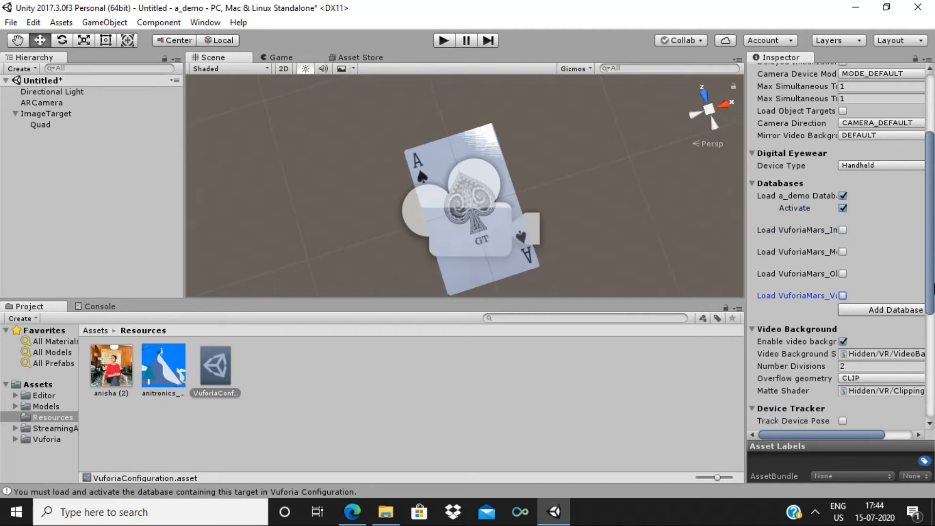
{"action": "mouse_move", "coordinate": [934, 284]}
{"action": "left_mouse_down"}
{"action": "mouse_move", "coordinate": [934, 332]}
{"action": "mouse_move", "coordinate": [934, 297]}
{"action": "left_mouse_up"}
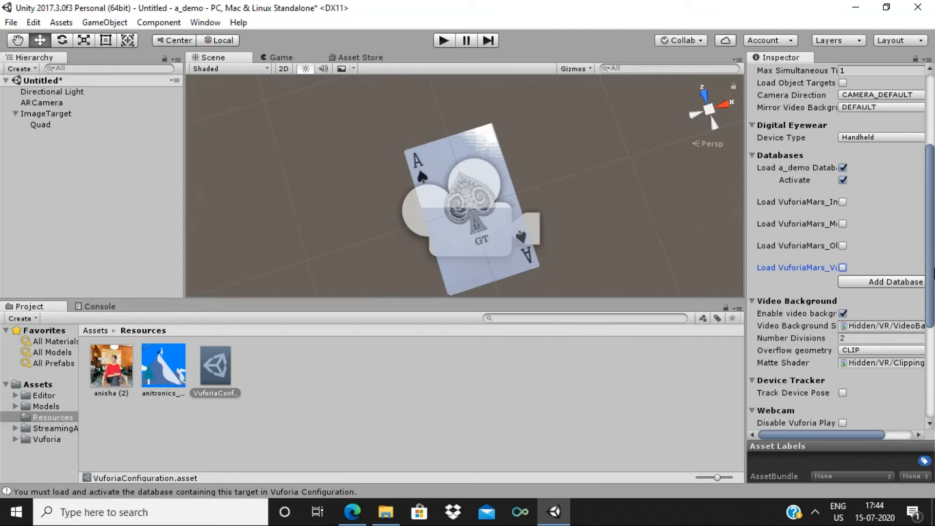
{"action": "left_click", "coordinate": [57, 126]}
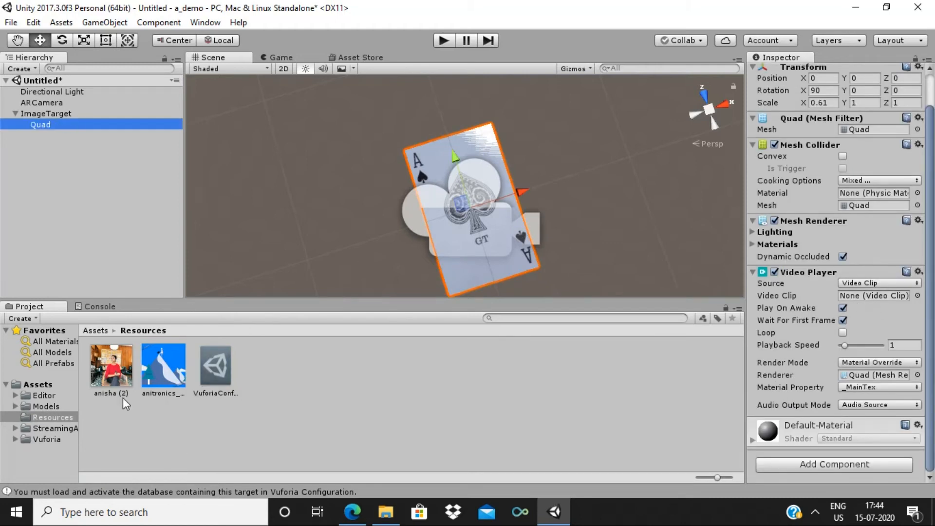
Assign anitronics_intro to the Quad's Video Clip, recheck the Vuforia configuration, and enter Play mode
{"action": "left_click_drag", "start_coordinate": [156, 380], "coordinate": [881, 295]}
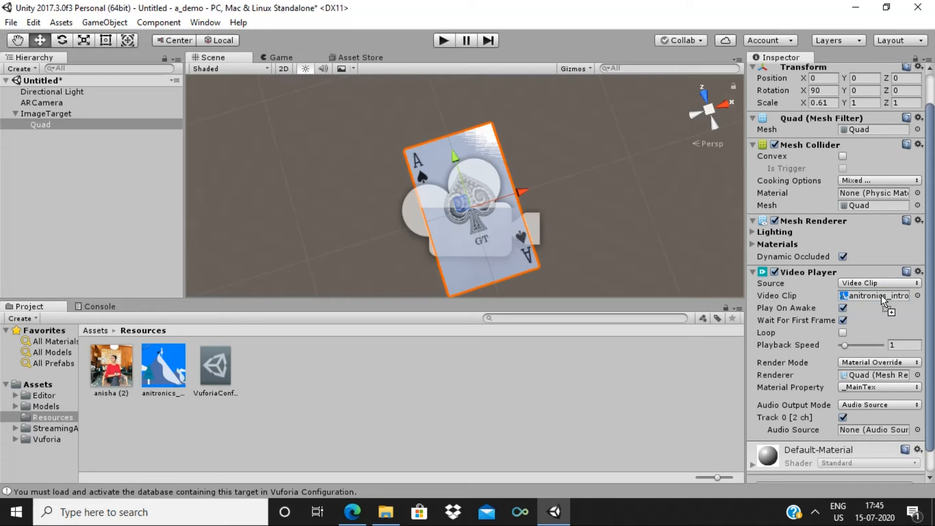
{"action": "left_click", "coordinate": [59, 105]}
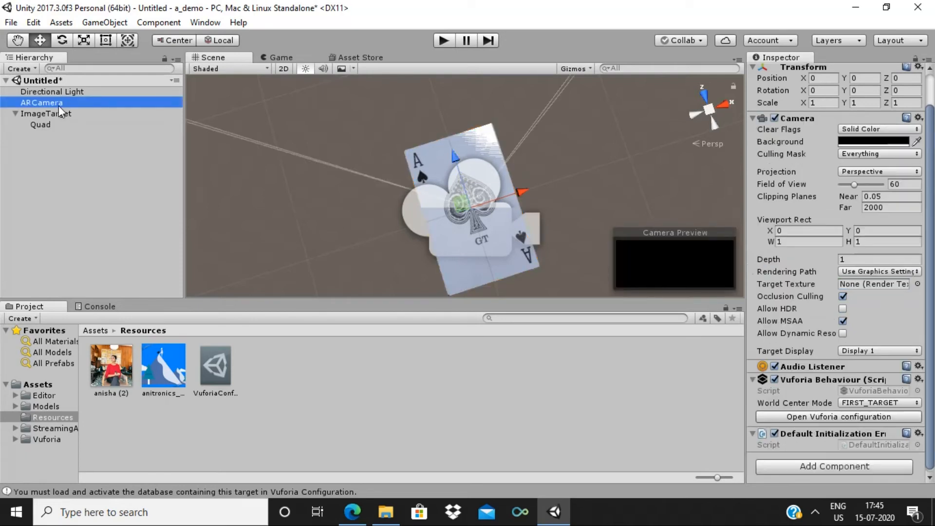
{"action": "left_click", "coordinate": [812, 417]}
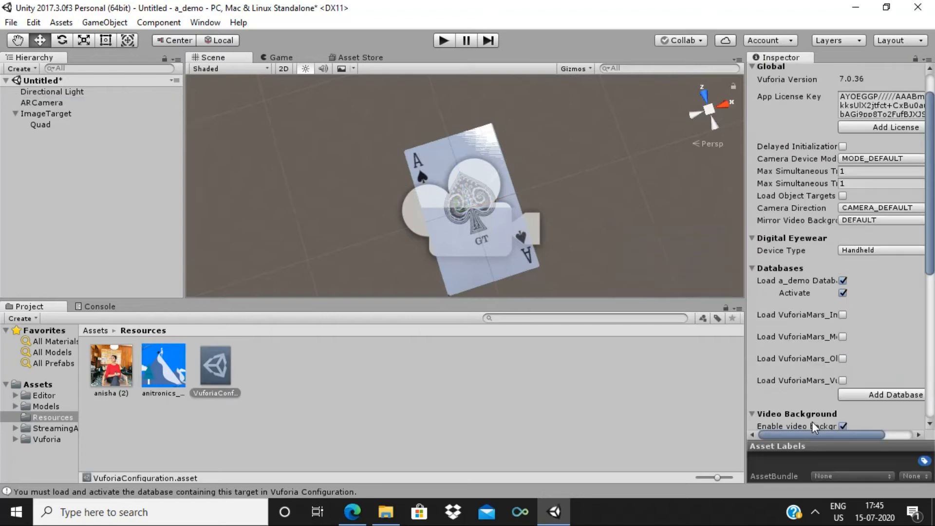
{"action": "mouse_move", "coordinate": [934, 188]}
{"action": "left_mouse_down"}
{"action": "mouse_move", "coordinate": [934, 241]}
{"action": "mouse_move", "coordinate": [934, 198]}
{"action": "left_mouse_up"}
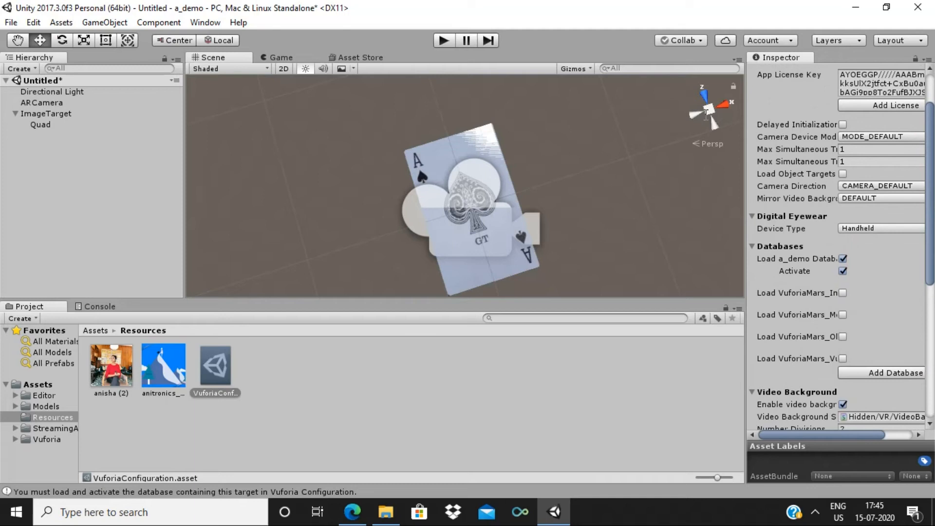
{"action": "left_click", "coordinate": [441, 40]}
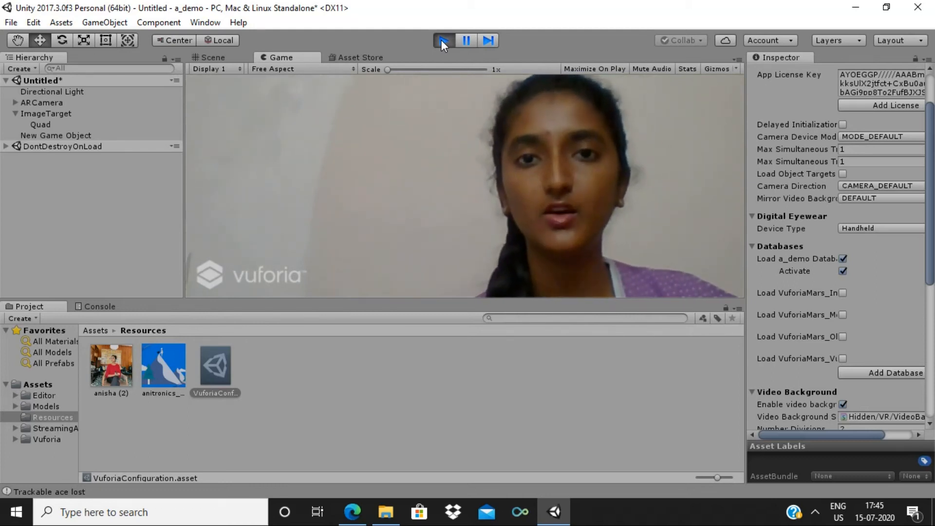
{"action": "left_click", "coordinate": [441, 40]}
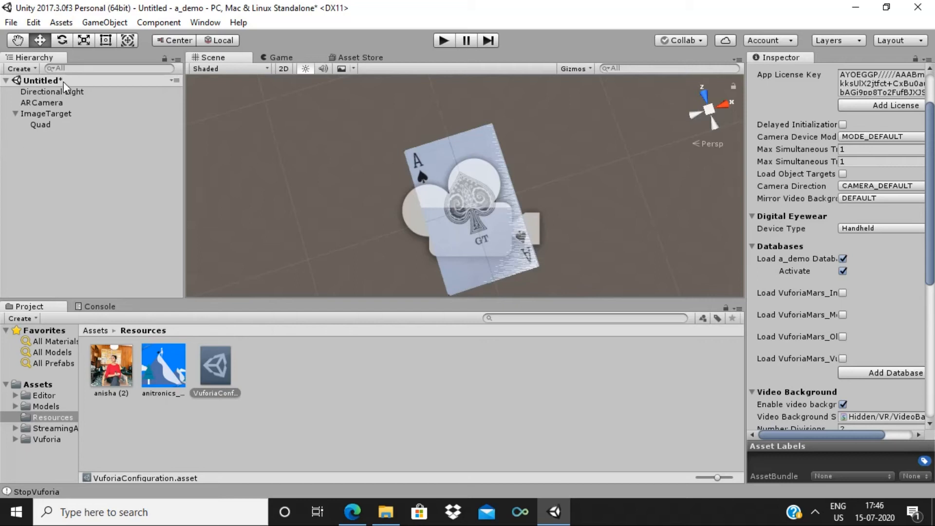
Add a second Vuforia image target and move it to the left of the first
{"action": "left_click", "coordinate": [104, 22]}
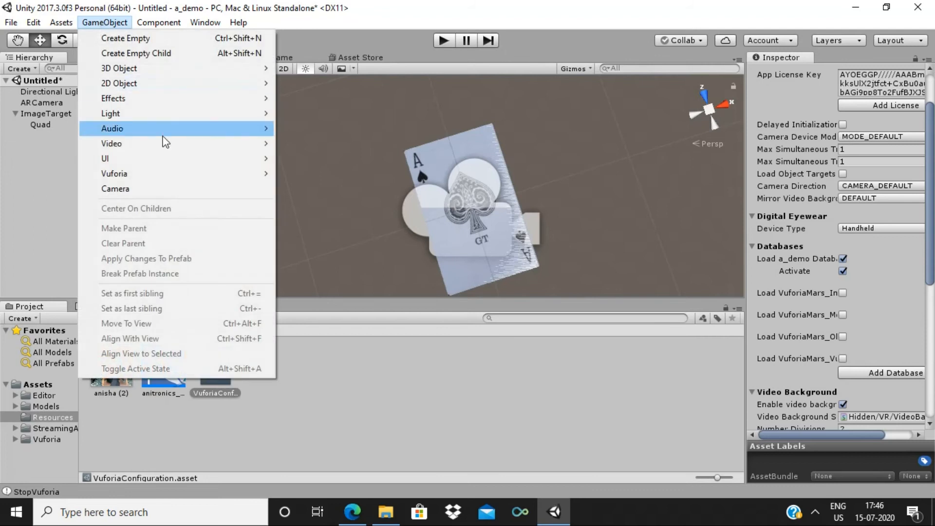
{"action": "mouse_move", "coordinate": [161, 175]}
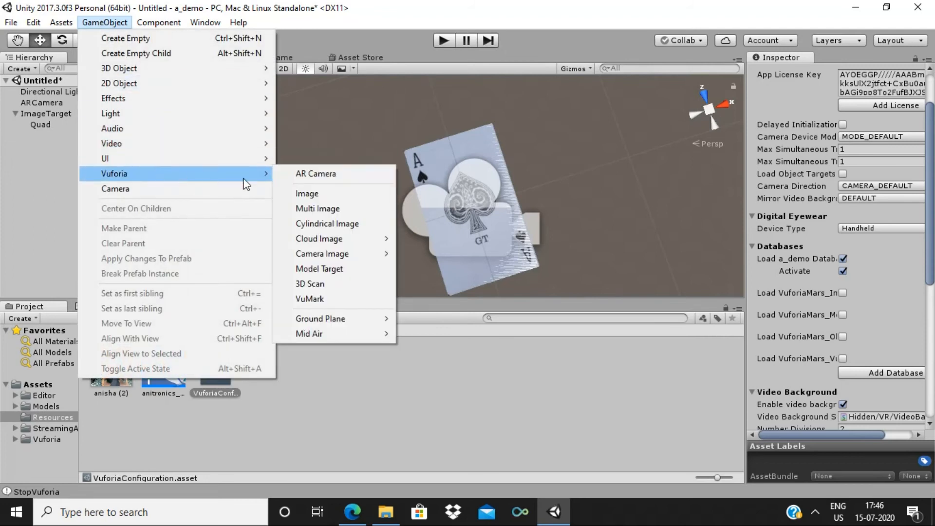
{"action": "left_click", "coordinate": [303, 194]}
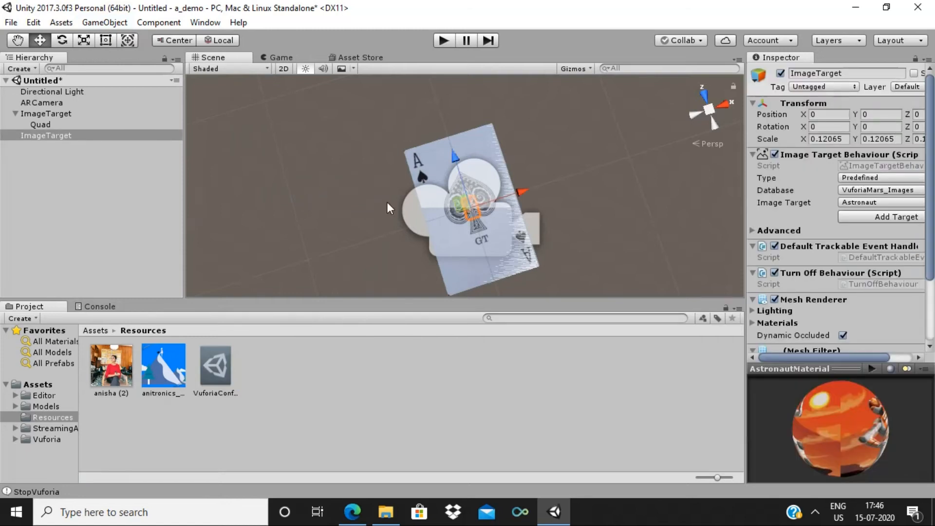
{"action": "left_click_drag", "start_coordinate": [497, 203], "coordinate": [378, 237]}
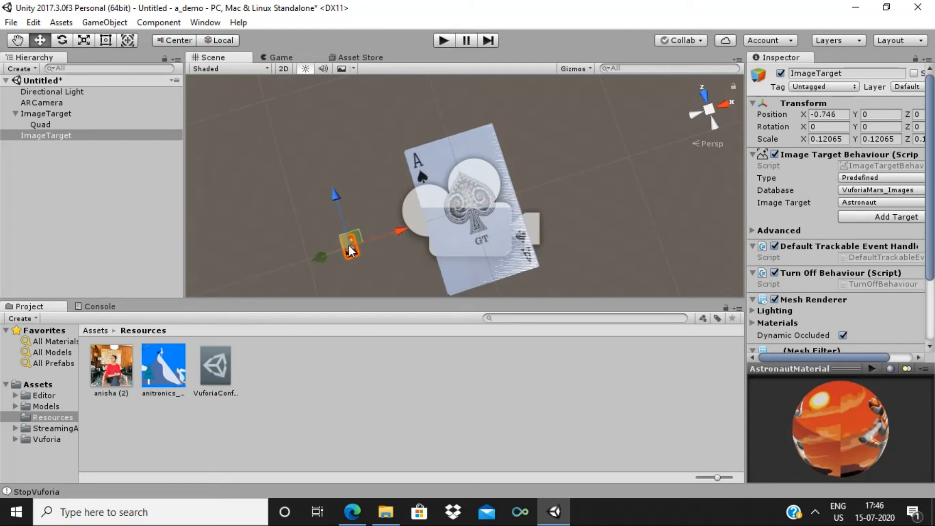
{"action": "key", "text": "f"}
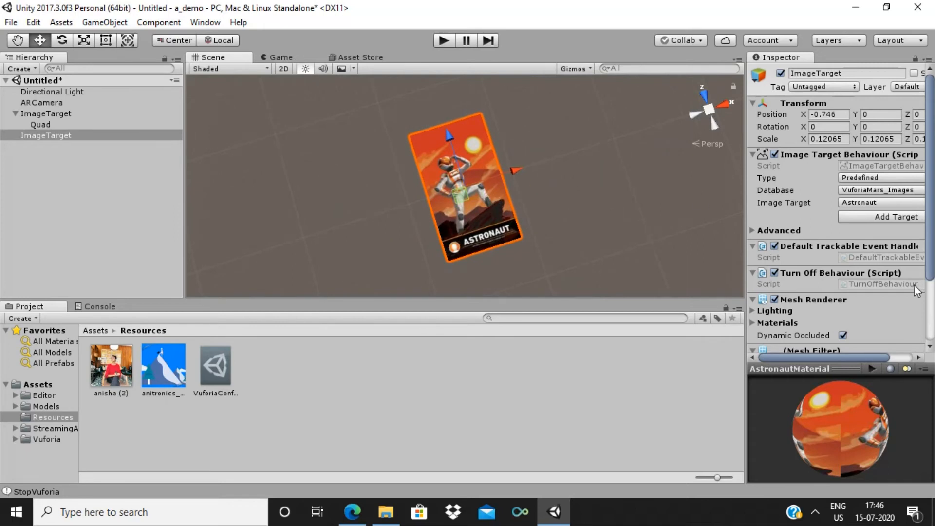
{"action": "left_click_drag", "start_coordinate": [839, 353], "coordinate": [870, 350]}
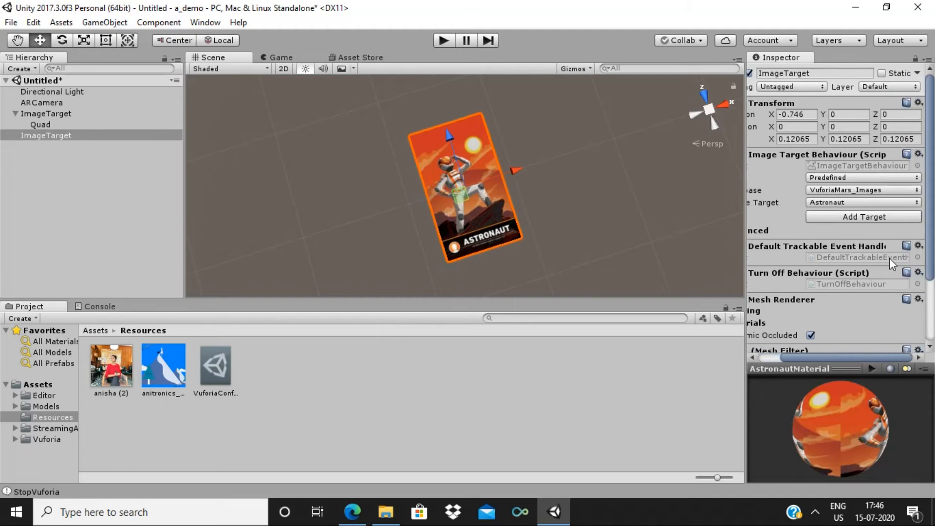
Set its database to a_demo and target to Q-diamonds, then zoom out to see the card
{"action": "left_click", "coordinate": [911, 190]}
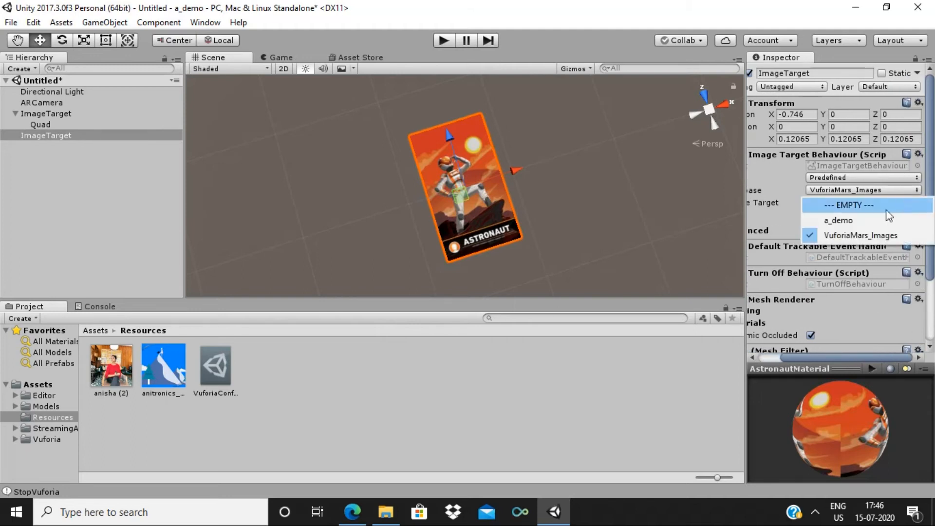
{"action": "left_click", "coordinate": [874, 220]}
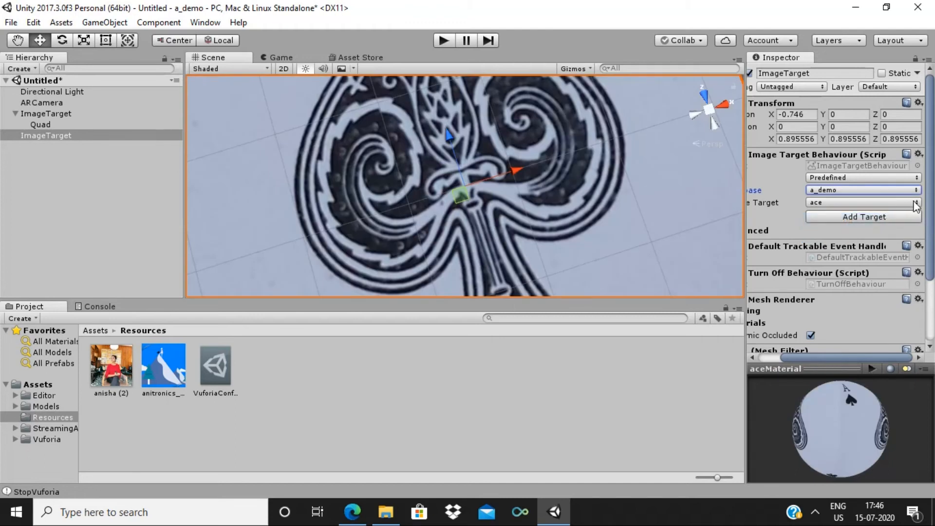
{"action": "left_click", "coordinate": [916, 203]}
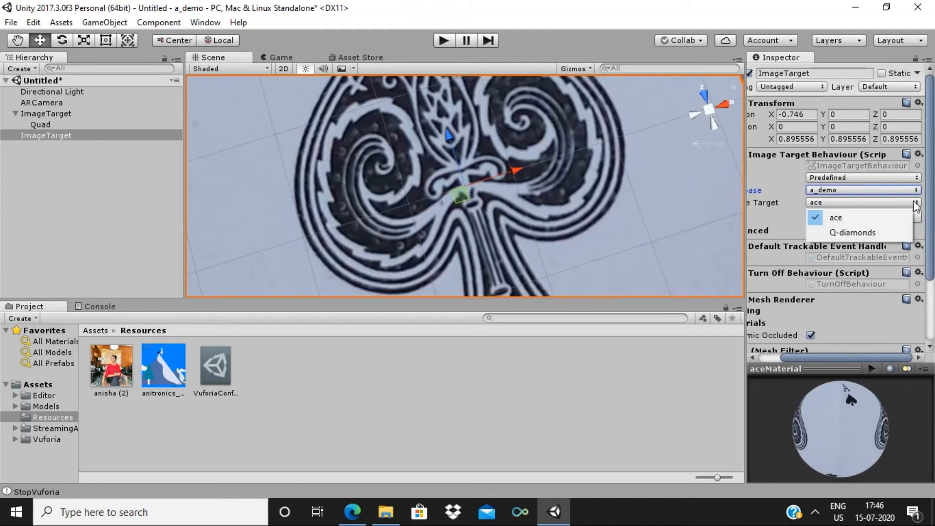
{"action": "left_click", "coordinate": [881, 232]}
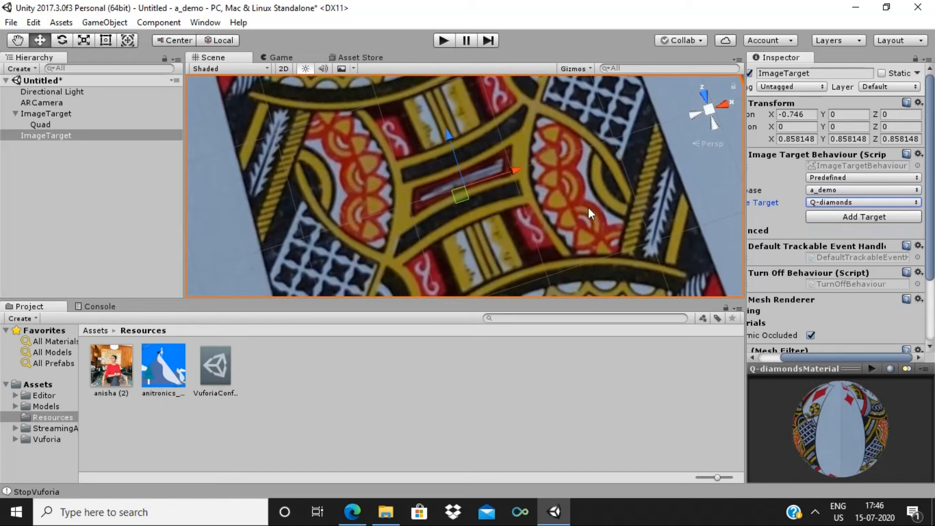
{"action": "key", "text": "alt"}
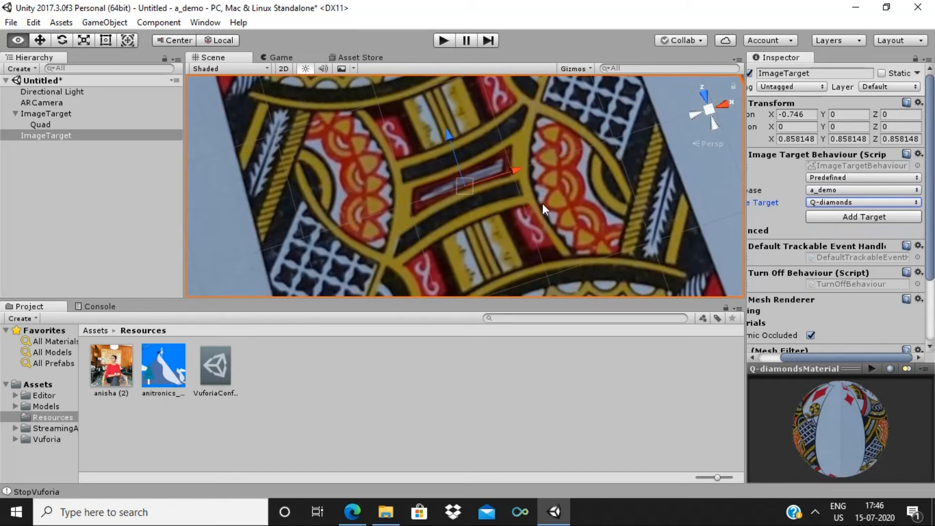
{"action": "right_click_drag", "start_coordinate": [542, 203], "coordinate": [507, 133], "text": "alt"}
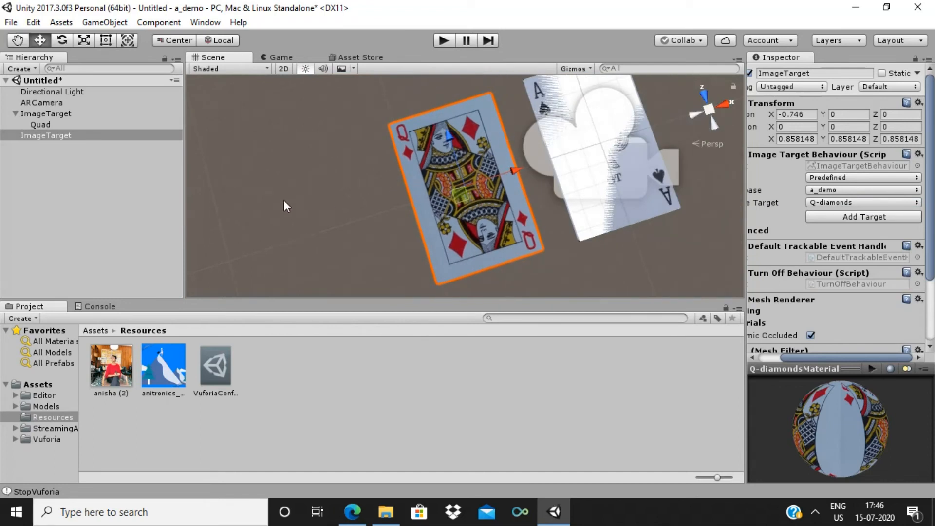
{"action": "right_click", "coordinate": [51, 136]}
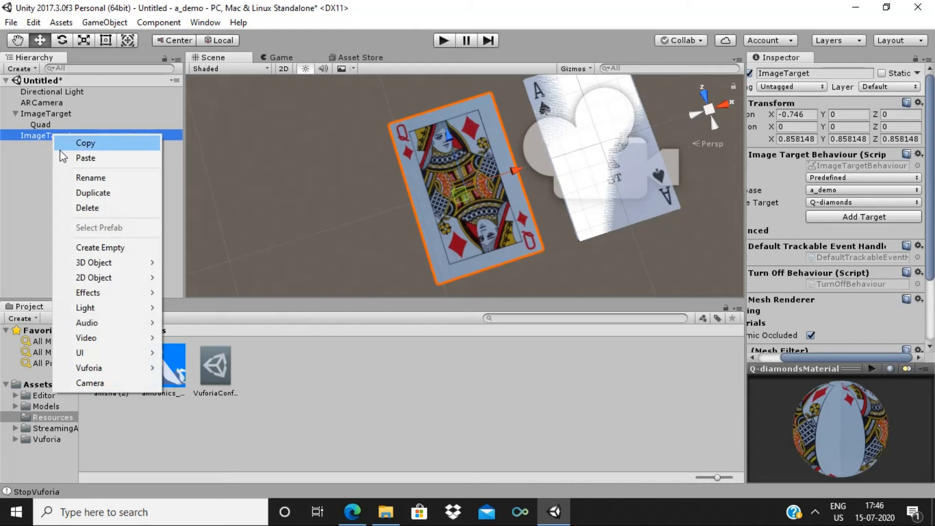
Add a Quad under the second ImageTarget with X rotation 90 and X scale 0.66
{"action": "mouse_move", "coordinate": [87, 266]}
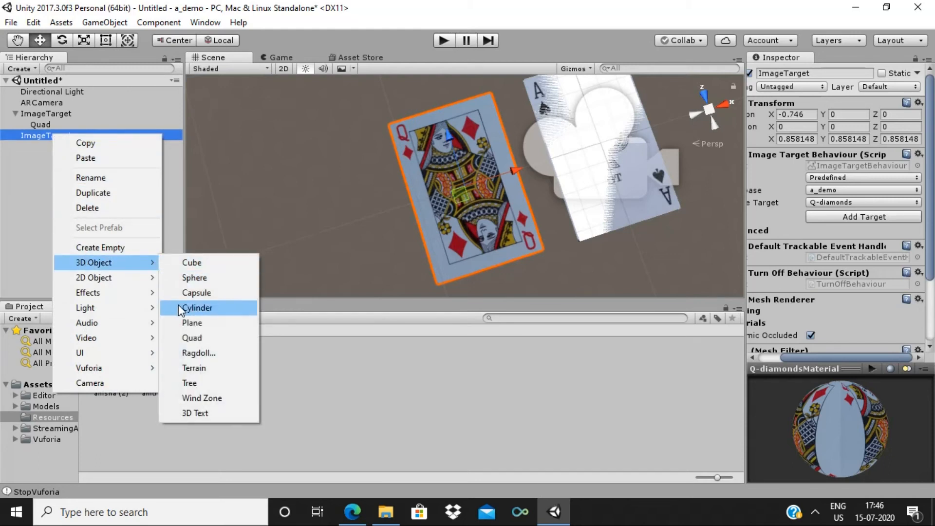
{"action": "left_click", "coordinate": [186, 338]}
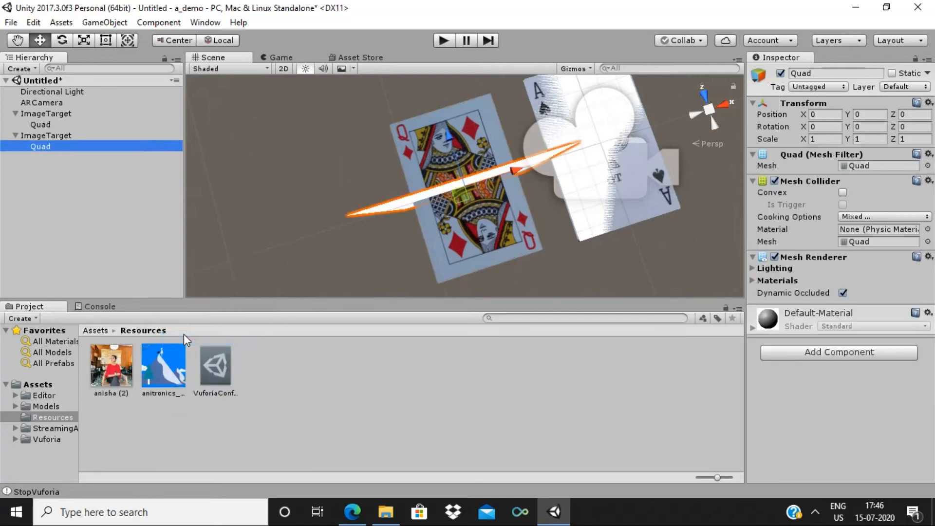
{"action": "left_click", "coordinate": [818, 128]}
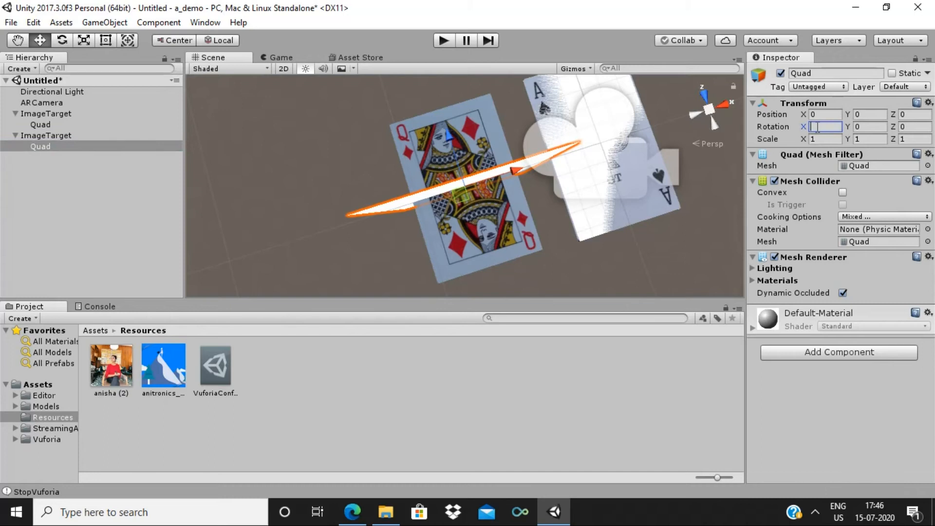
{"action": "type", "text": "90"}
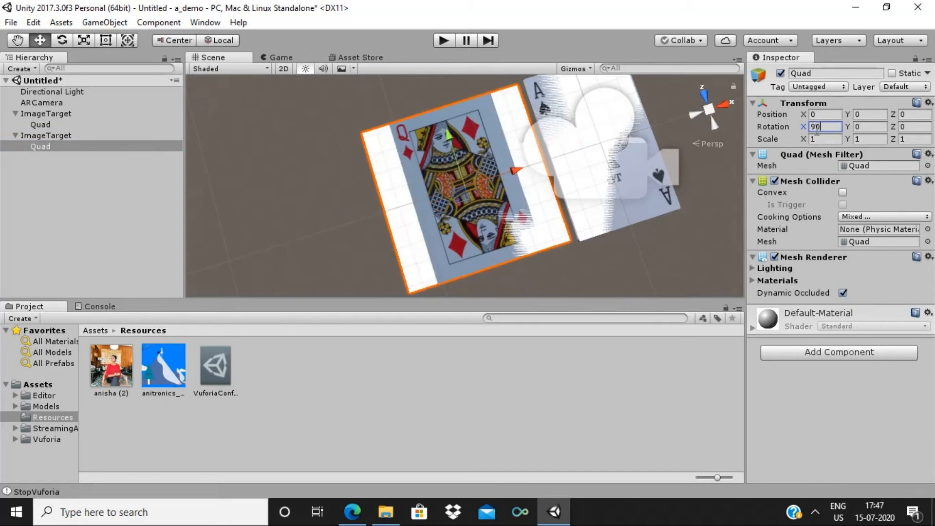
{"action": "left_click_drag", "start_coordinate": [803, 138], "coordinate": [790, 138]}
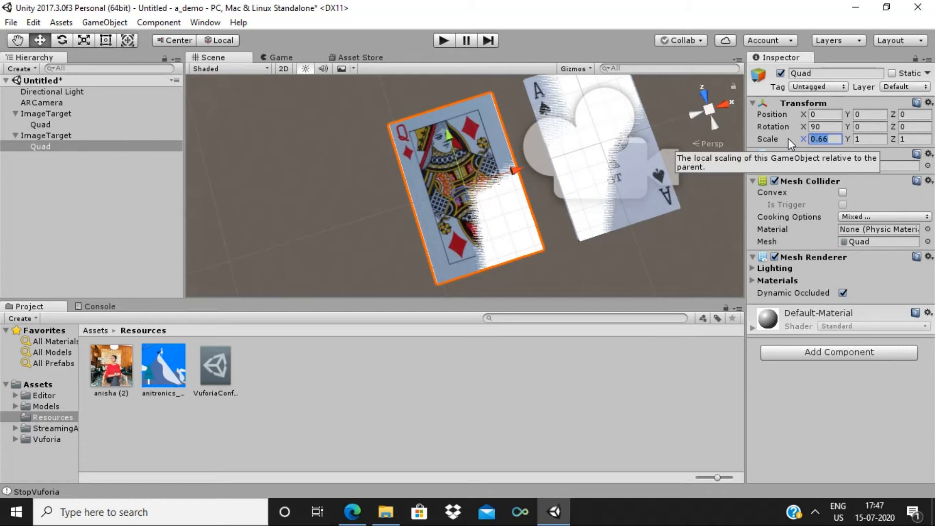
{"action": "left_click", "coordinate": [277, 387]}
{"action": "right_click", "coordinate": [277, 386]}
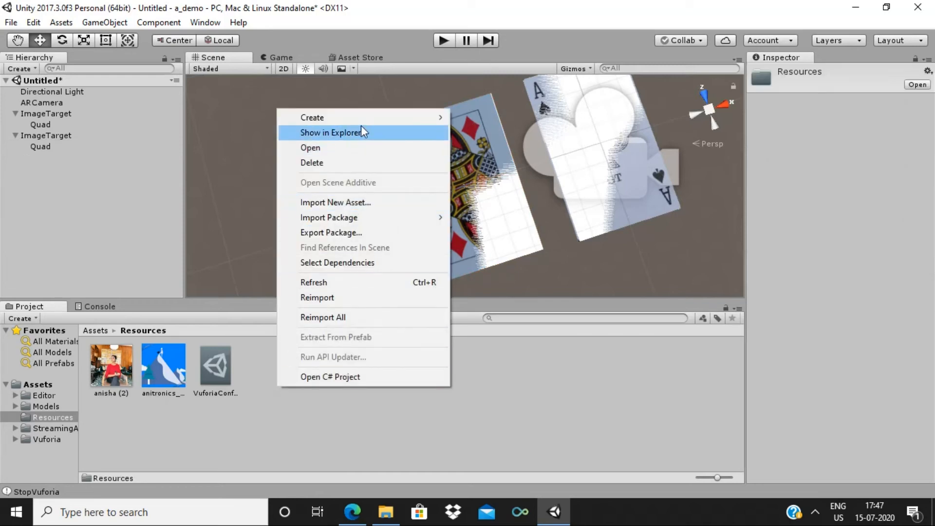
Create a new material in the Resources folder named Queen
{"action": "mouse_move", "coordinate": [362, 119]}
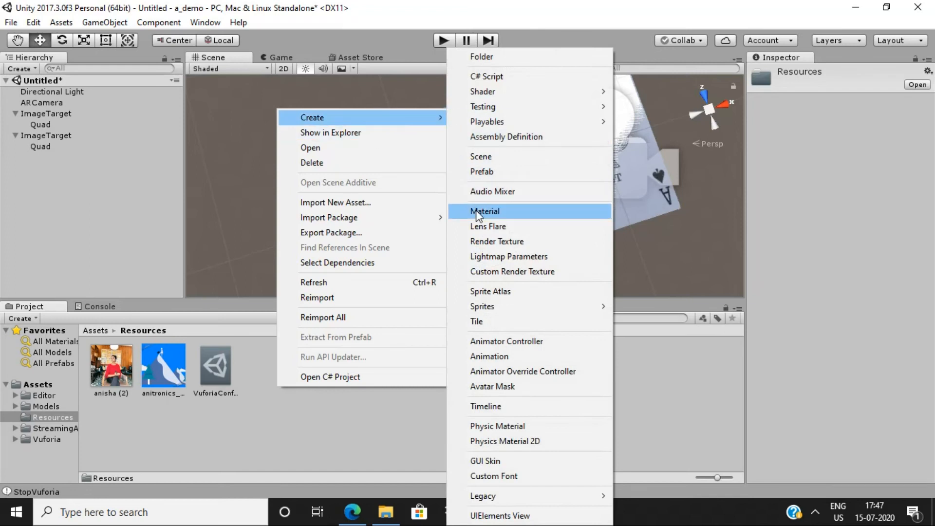
{"action": "left_click", "coordinate": [482, 212]}
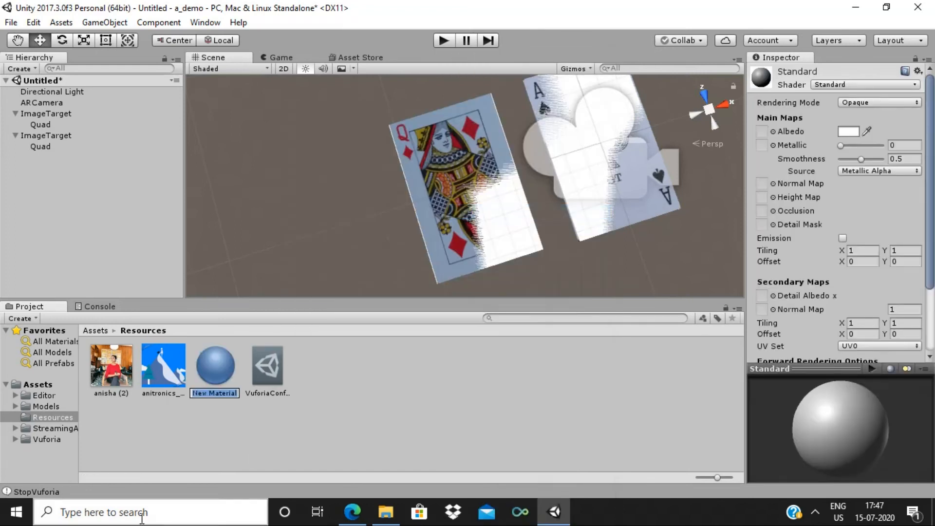
{"action": "key", "text": "BackSpace"}
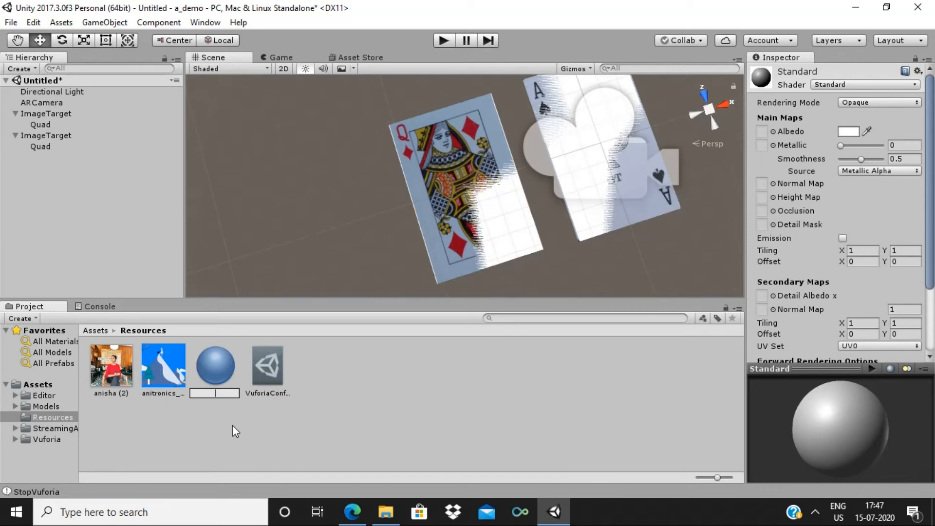
{"action": "type", "text": "Queen"}
{"action": "key", "text": "Return"}
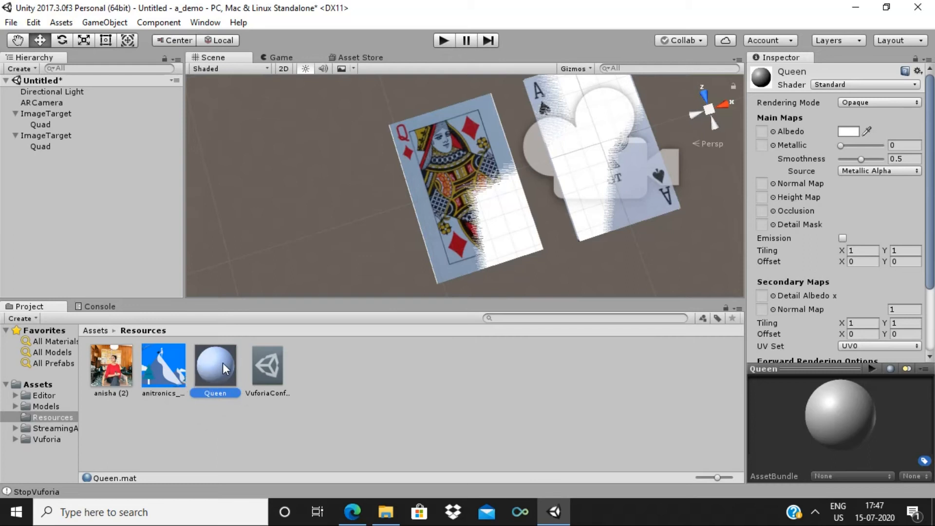
{"action": "left_click", "coordinate": [97, 376]}
Use the photo as Queen's Albedo texture and apply Queen to the second quad
{"action": "left_click_drag", "start_coordinate": [247, 361], "coordinate": [763, 132]}
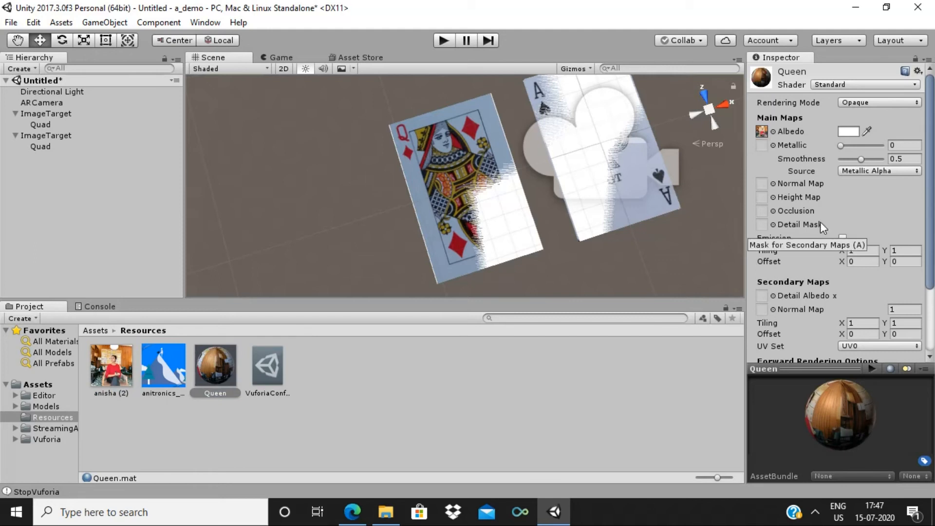
{"action": "left_click_drag", "start_coordinate": [820, 405], "coordinate": [872, 408]}
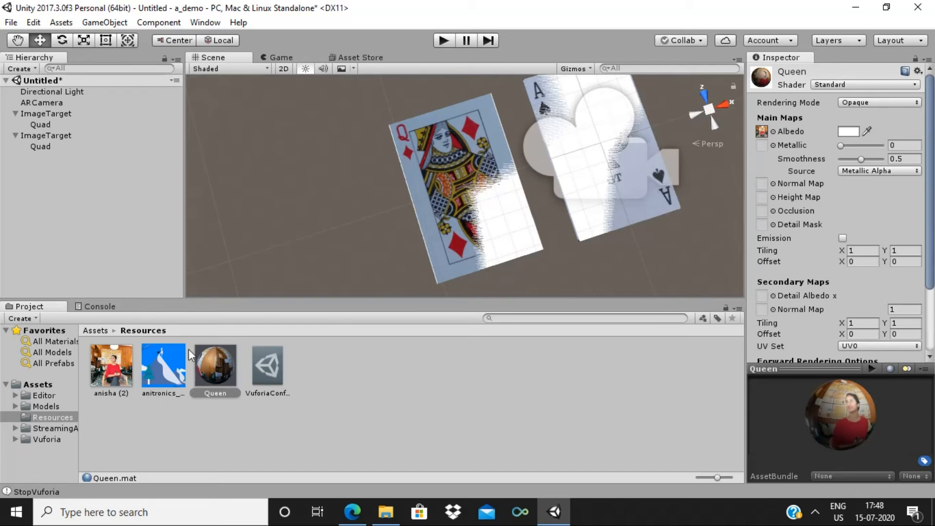
{"action": "left_click_drag", "start_coordinate": [223, 372], "coordinate": [40, 147]}
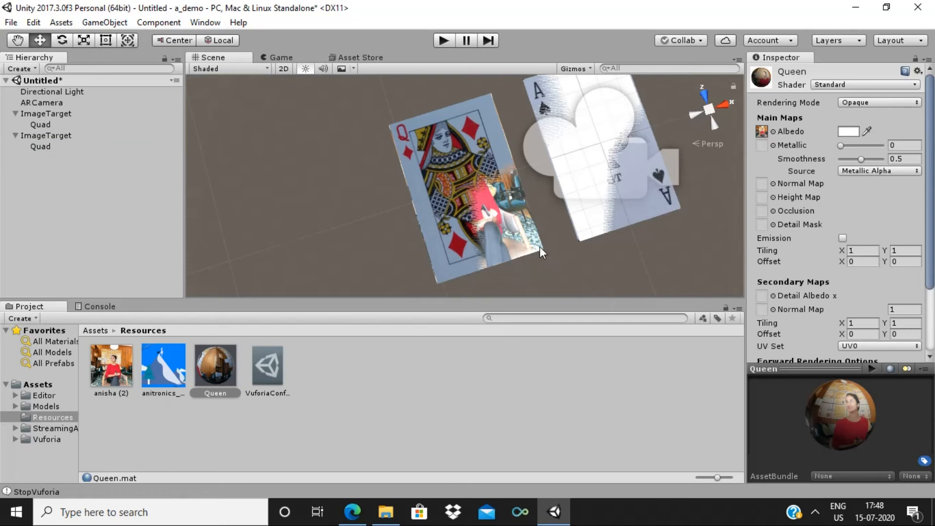
{"action": "left_click_drag", "start_coordinate": [540, 247], "coordinate": [581, 236], "text": "alt"}
{"action": "mouse_move", "coordinate": [582, 237]}
{"action": "right_mouse_down"}
{"action": "mouse_move", "coordinate": [600, 230]}
{"action": "mouse_move", "coordinate": [558, 234]}
{"action": "mouse_move", "coordinate": [594, 220]}
{"action": "mouse_move", "coordinate": [588, 226]}
{"action": "right_mouse_up"}
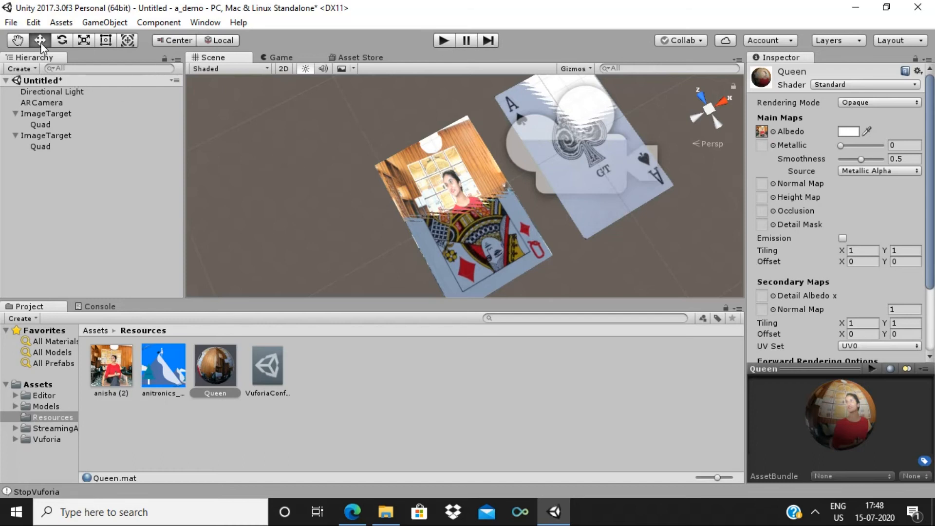
Select ARCamera and open its Vuforia configuration
{"action": "left_click", "coordinate": [45, 104]}
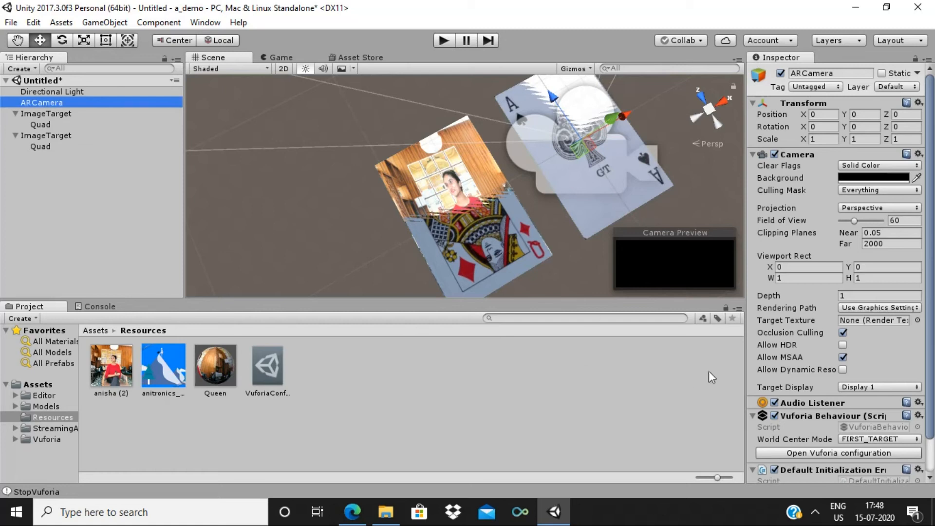
{"action": "left_click", "coordinate": [798, 453]}
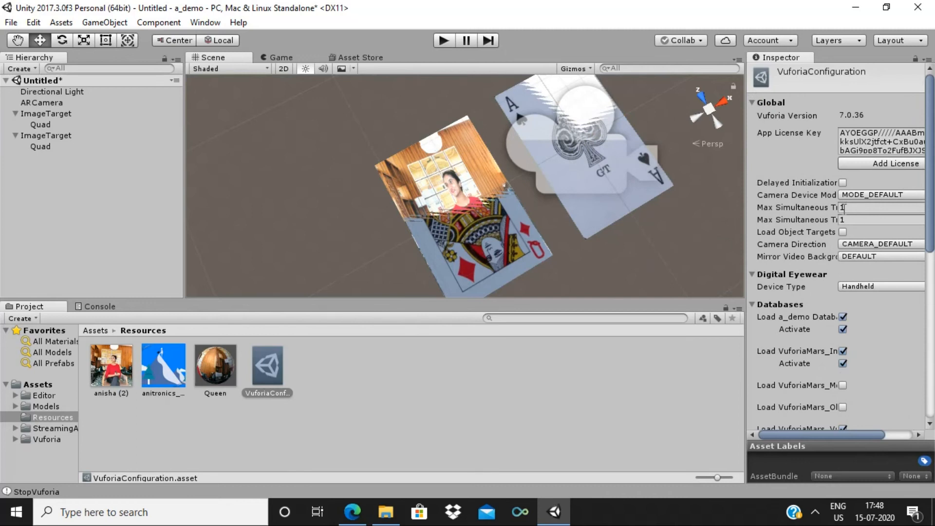
Set Max Simultaneous Tracked Images and Max Simultaneous Tracked Objects both to 2
{"action": "left_click", "coordinate": [845, 208]}
{"action": "type", "text": "2"}
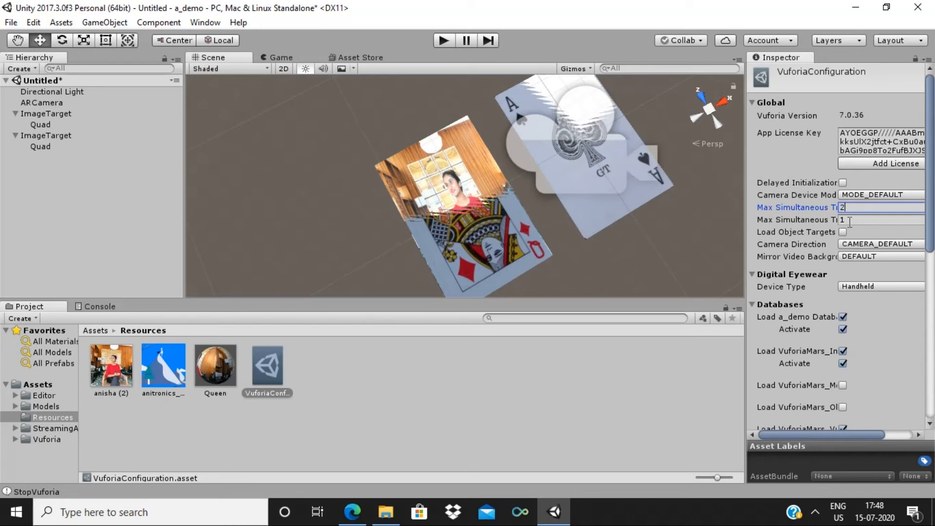
{"action": "left_click", "coordinate": [849, 220]}
{"action": "type", "text": "2"}
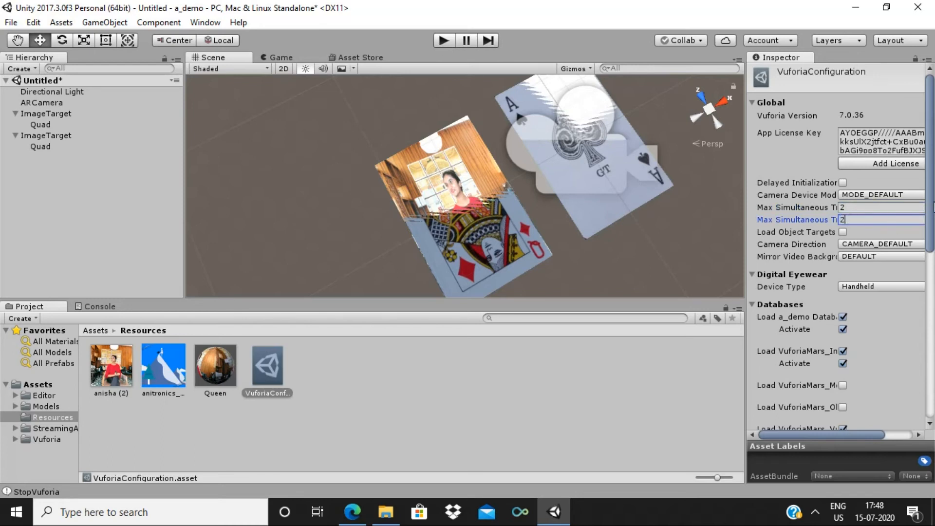
{"action": "left_click_drag", "start_coordinate": [932, 201], "coordinate": [934, 237]}
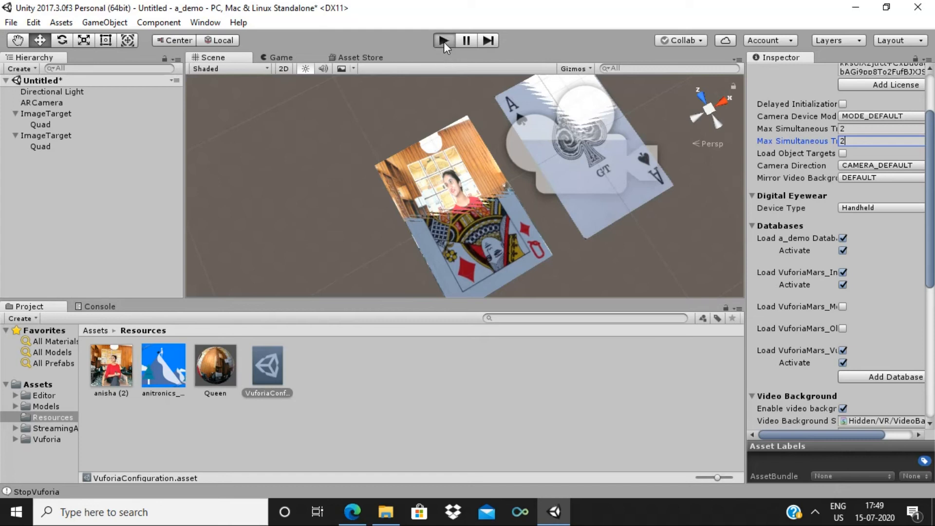
{"action": "left_click", "coordinate": [443, 40]}
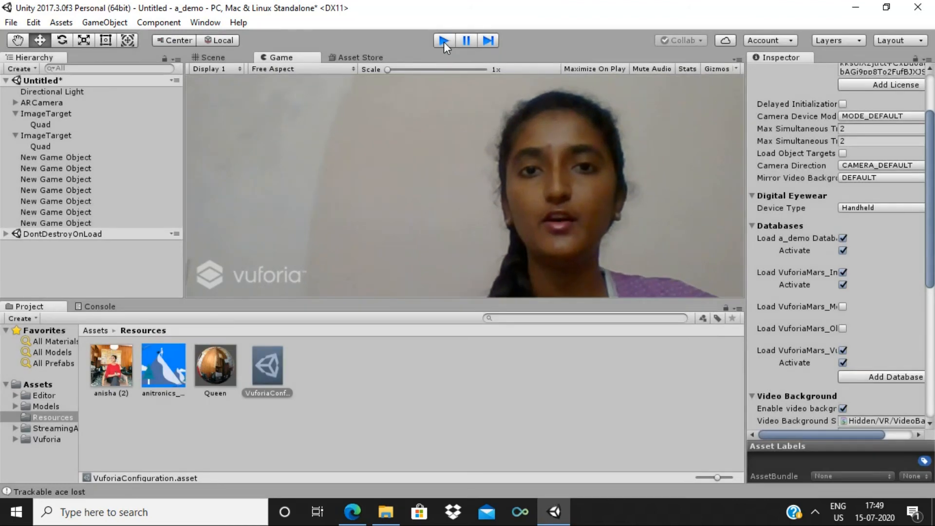
{"action": "left_click", "coordinate": [443, 41]}
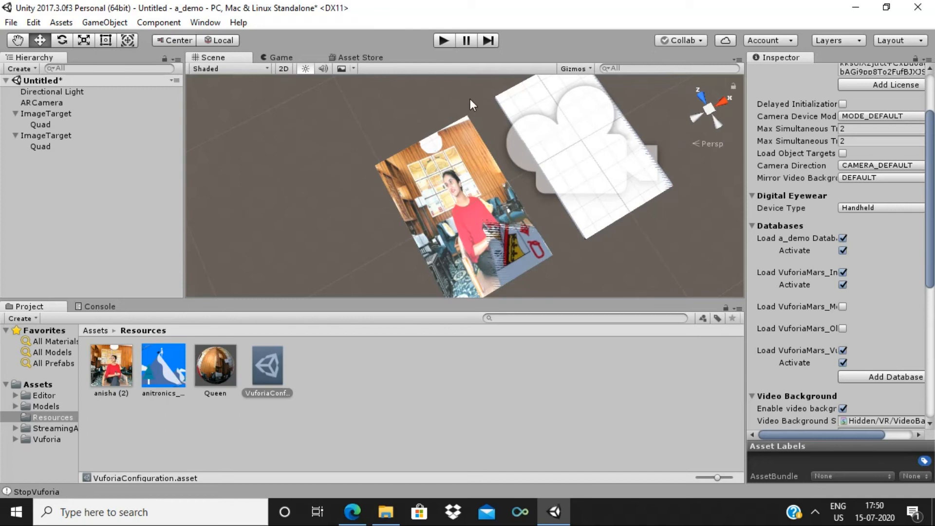
{"action": "left_click", "coordinate": [10, 22]}
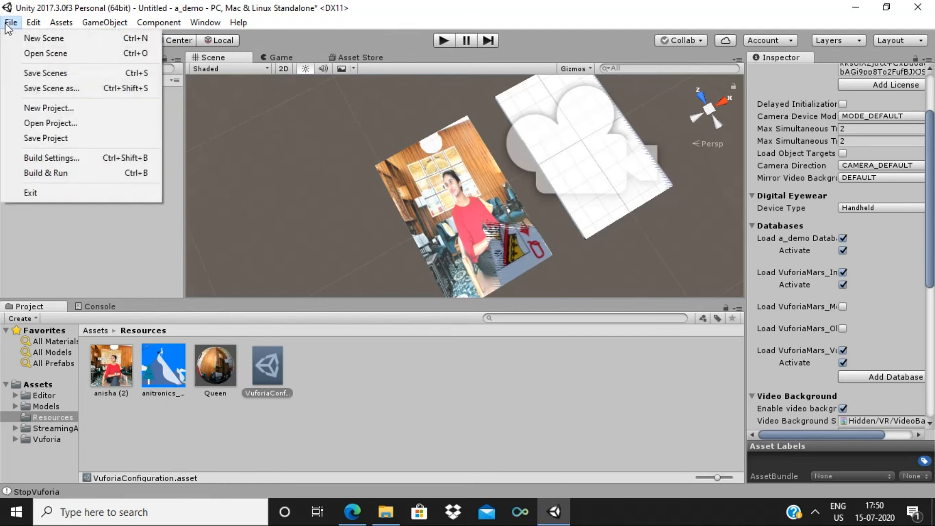
Save the scene as a_demo in the Assets folder
{"action": "left_click", "coordinate": [30, 72]}
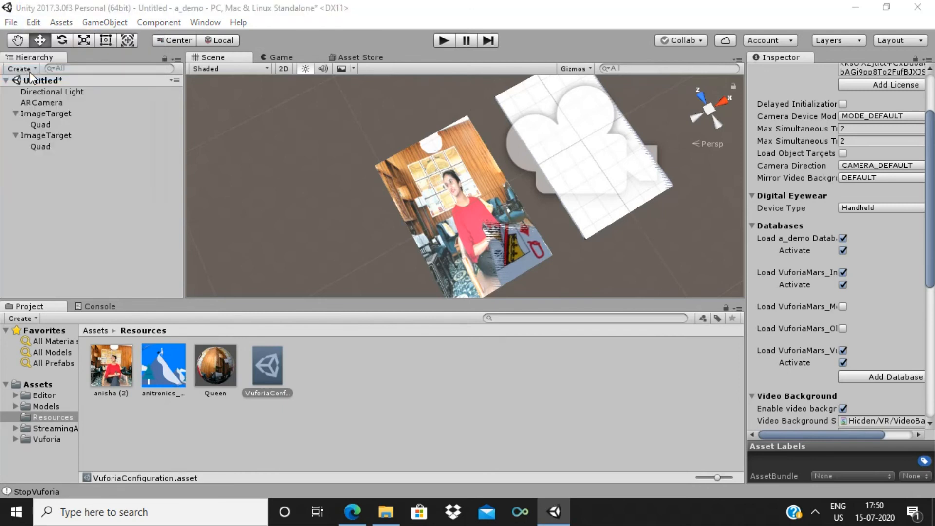
{"action": "type", "text": "a_demo"}
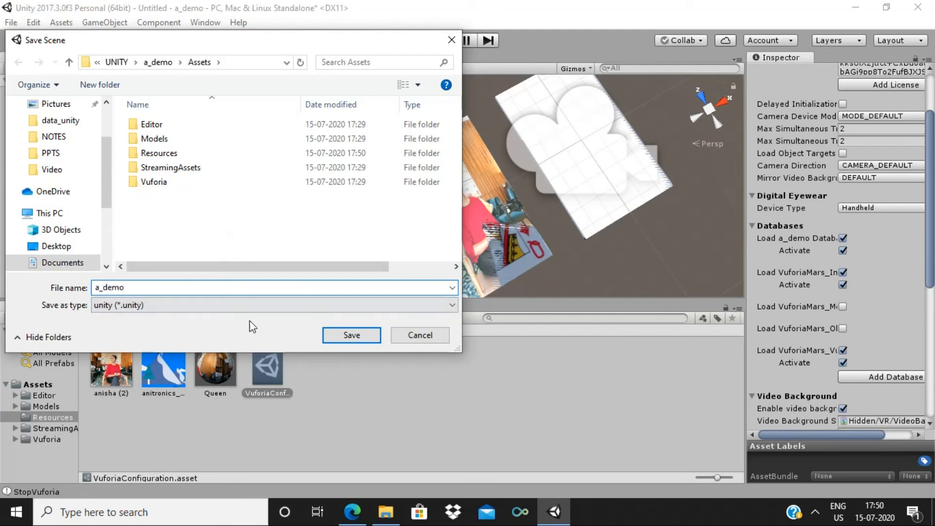
{"action": "left_click", "coordinate": [351, 335]}
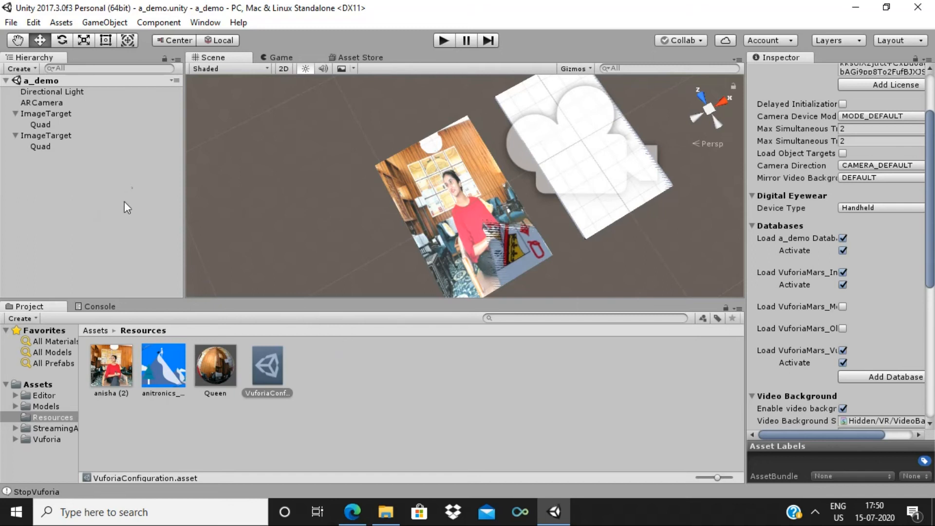
{"action": "left_click", "coordinate": [8, 24]}
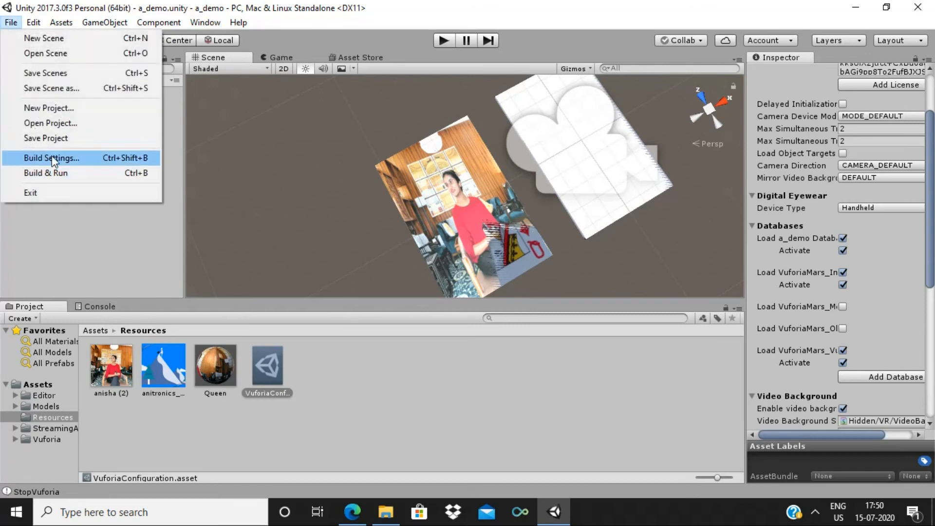
Add the a_demo scene to the build and switch the build platform to Android
{"action": "left_click", "coordinate": [52, 157]}
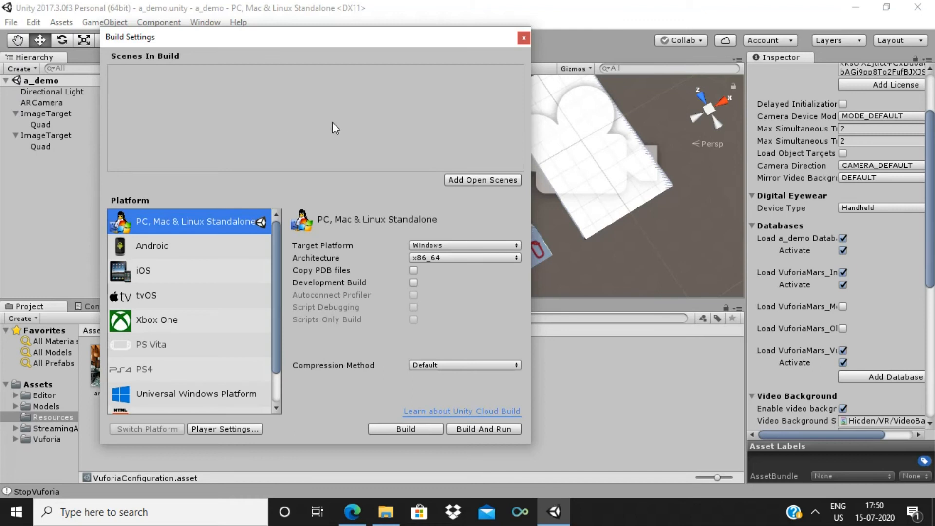
{"action": "left_click", "coordinate": [467, 182]}
{"action": "left_click", "coordinate": [215, 250]}
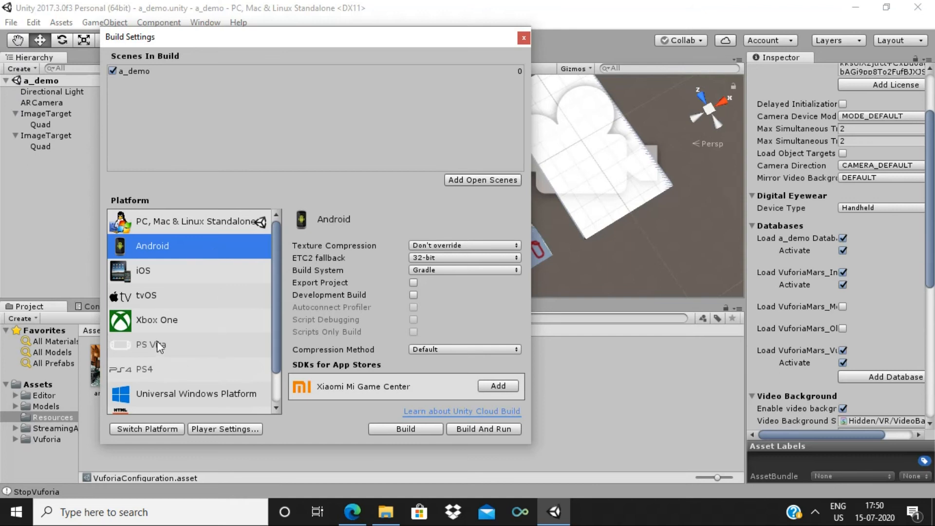
{"action": "left_click", "coordinate": [147, 428]}
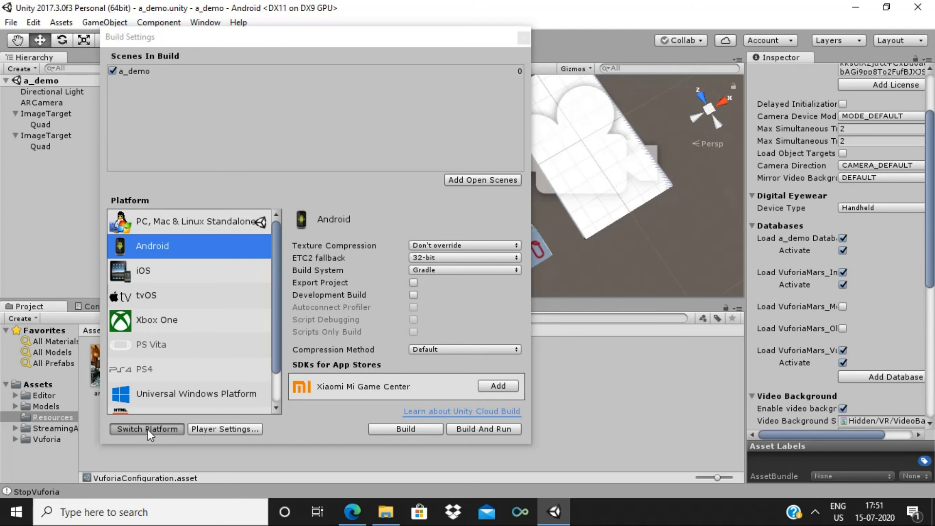
{"action": "left_click", "coordinate": [147, 428]}
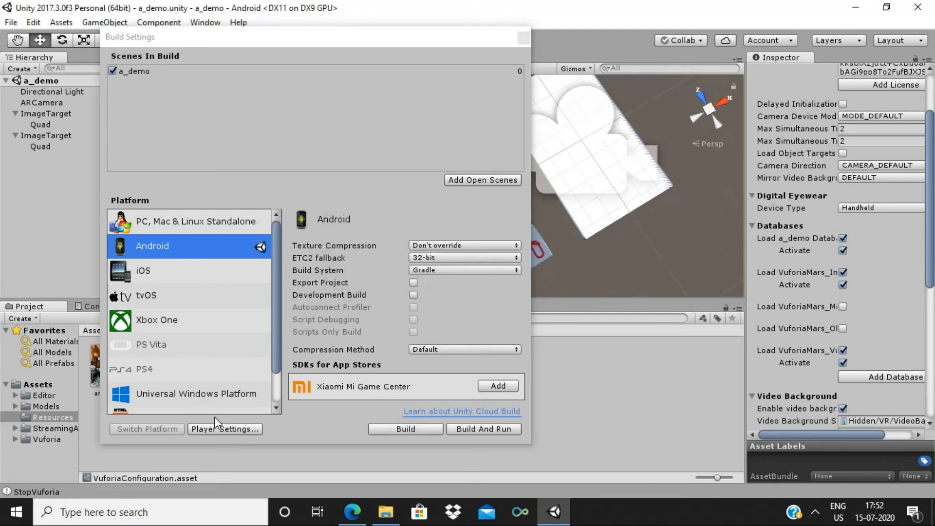
Enable Vuforia Augmented Reality Supported in Android Player Settings and expand Other Settings
{"action": "left_click", "coordinate": [220, 428]}
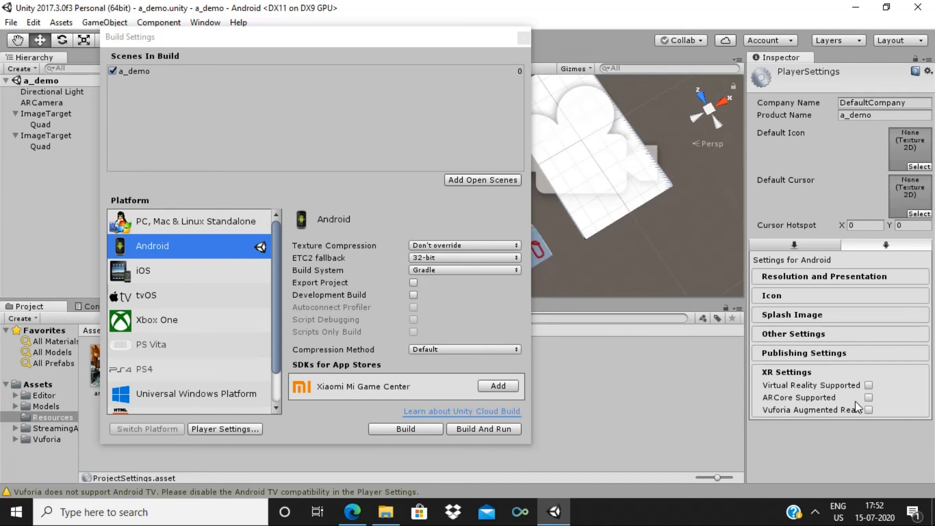
{"action": "left_click", "coordinate": [869, 410]}
{"action": "left_click", "coordinate": [804, 335]}
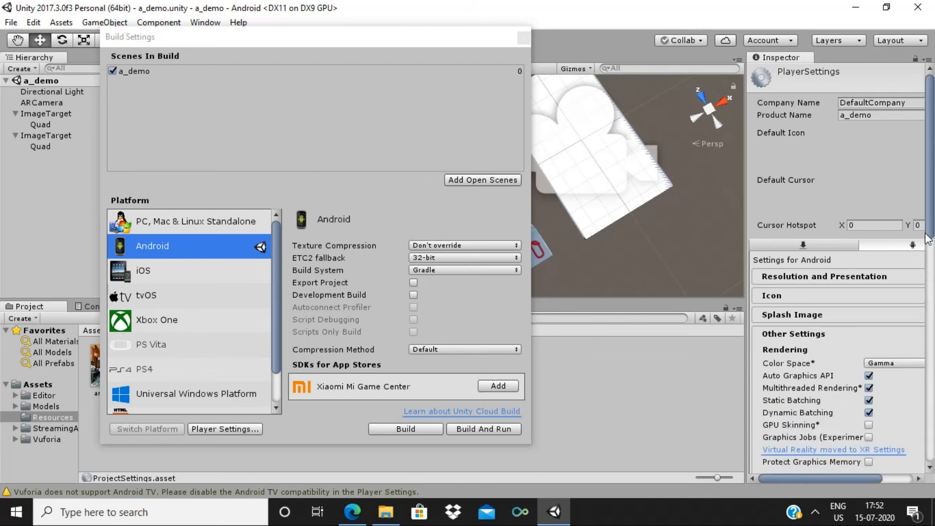
{"action": "left_click_drag", "start_coordinate": [932, 213], "coordinate": [932, 307]}
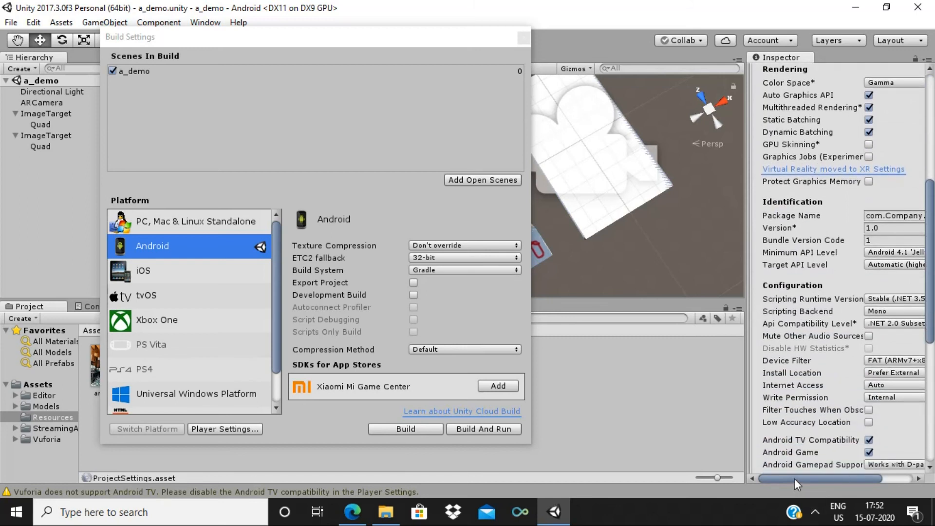
{"action": "mouse_move", "coordinate": [794, 477]}
{"action": "left_mouse_down"}
{"action": "mouse_move", "coordinate": [838, 475]}
{"action": "mouse_move", "coordinate": [804, 477]}
{"action": "mouse_move", "coordinate": [812, 478]}
{"action": "left_mouse_up"}
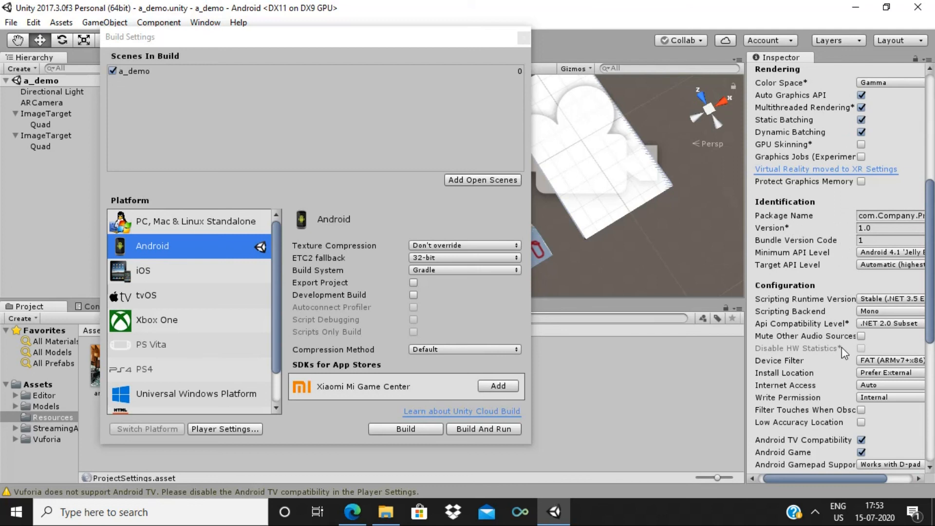
{"action": "left_click_drag", "start_coordinate": [805, 479], "coordinate": [837, 479]}
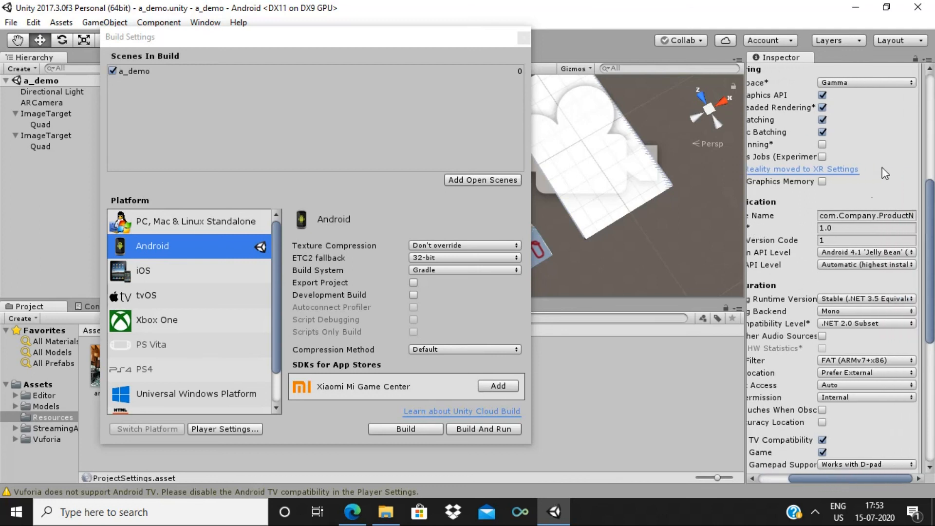
Change the package name to com.anitronics.a_demo
{"action": "left_click", "coordinate": [852, 215]}
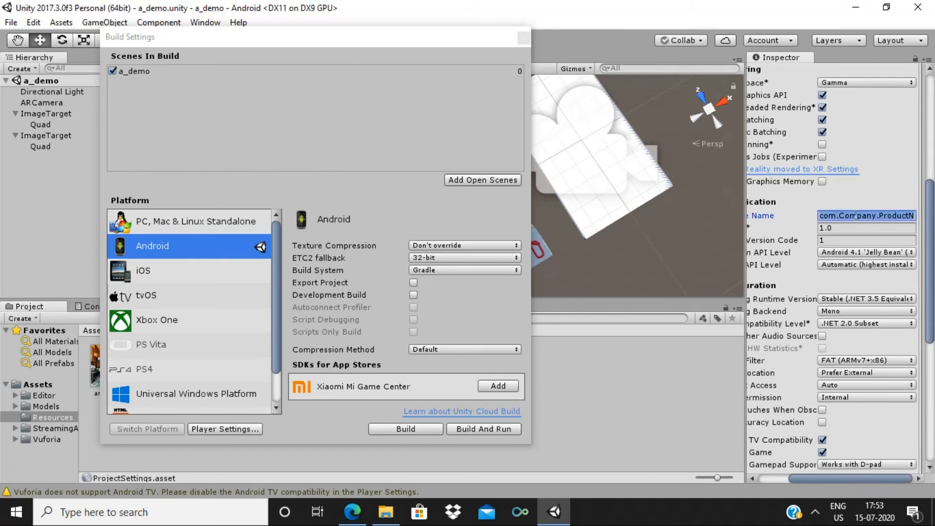
{"action": "key", "text": "BackSpace"}
{"action": "type", "text": "com."}
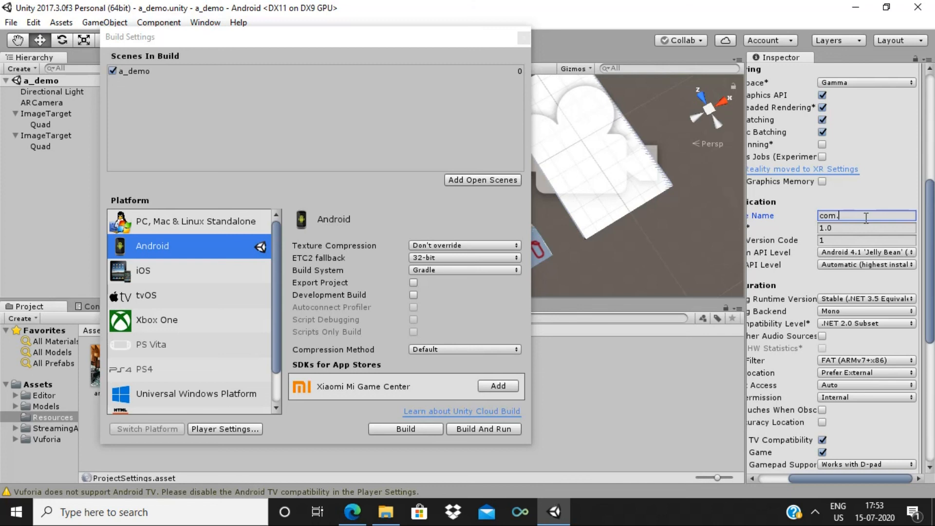
{"action": "type", "text": "anitronics.a_demo"}
{"action": "left_click_drag", "start_coordinate": [834, 478], "coordinate": [800, 478]}
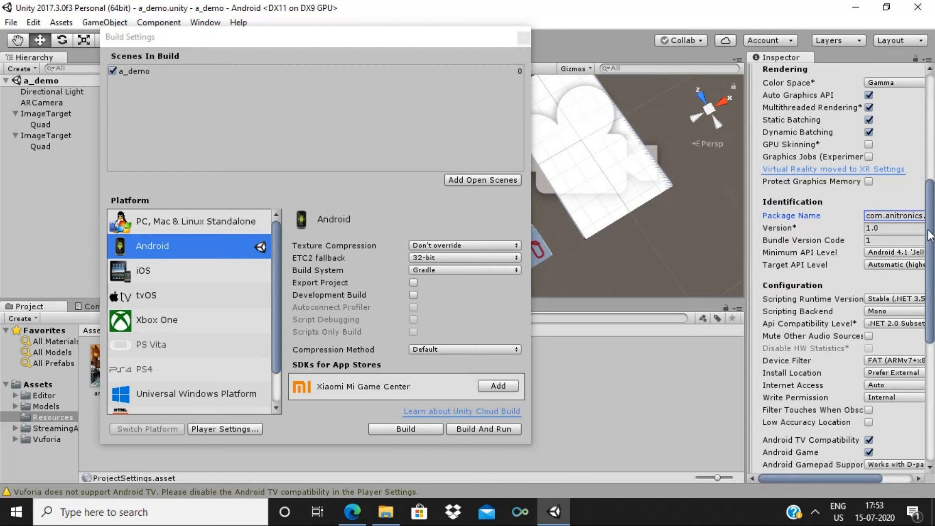
{"action": "scroll", "coordinate": [867, 292], "scroll_direction": "down", "scroll_amount": 5}
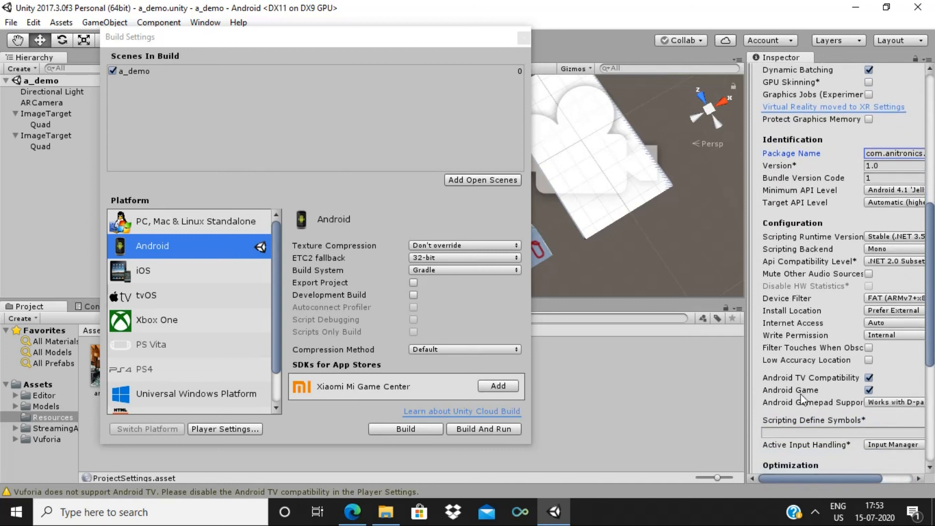
{"action": "left_click_drag", "start_coordinate": [776, 478], "coordinate": [820, 477]}
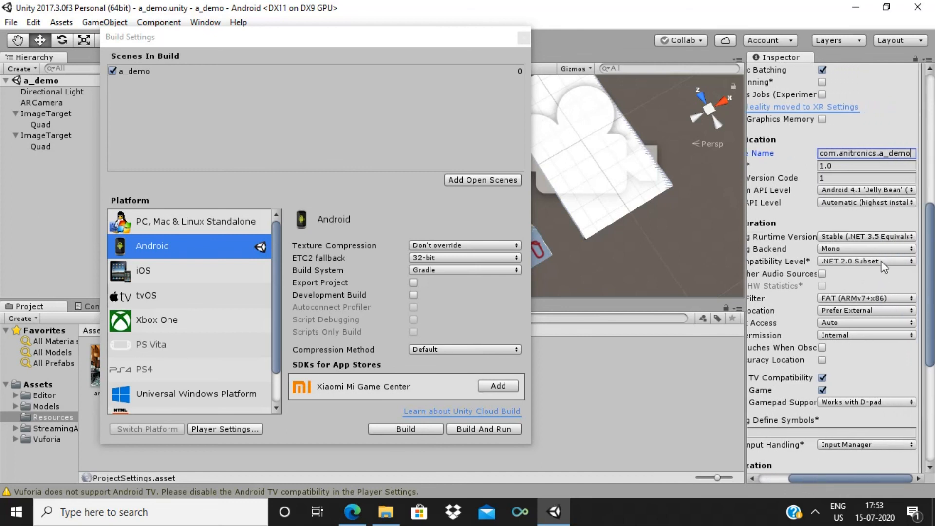
Set the Api Compatibility Level to .NET 2.0
{"action": "left_click", "coordinate": [910, 261]}
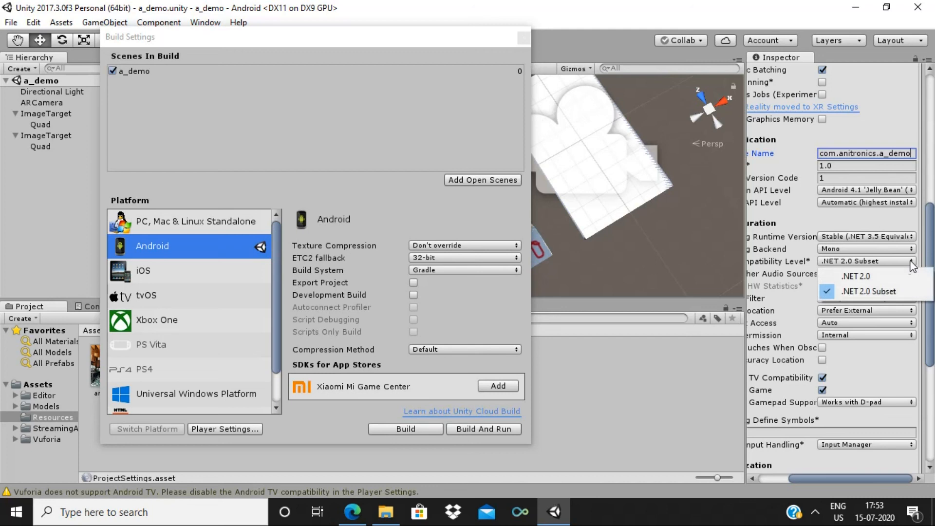
{"action": "left_click", "coordinate": [879, 271]}
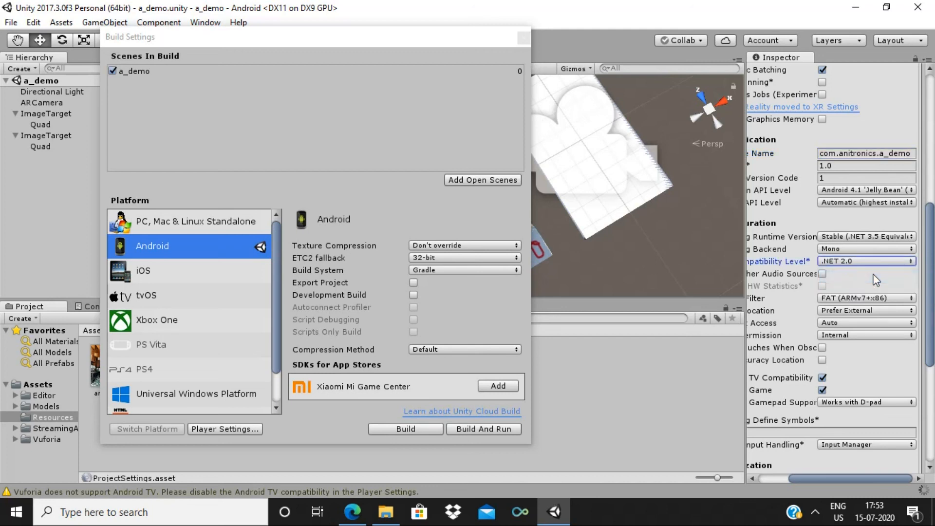
{"action": "scroll", "coordinate": [933, 316], "scroll_direction": "down", "scroll_amount": 3}
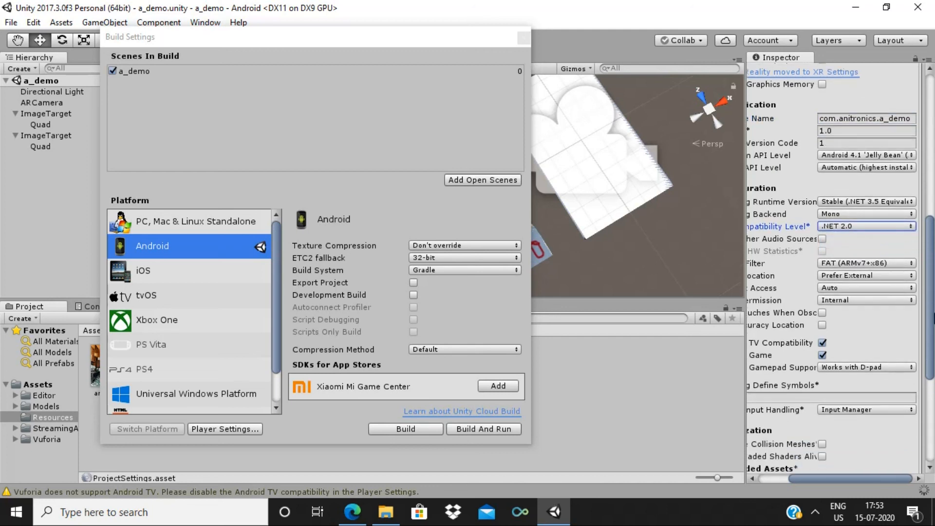
{"action": "left_click_drag", "start_coordinate": [836, 479], "coordinate": [793, 478]}
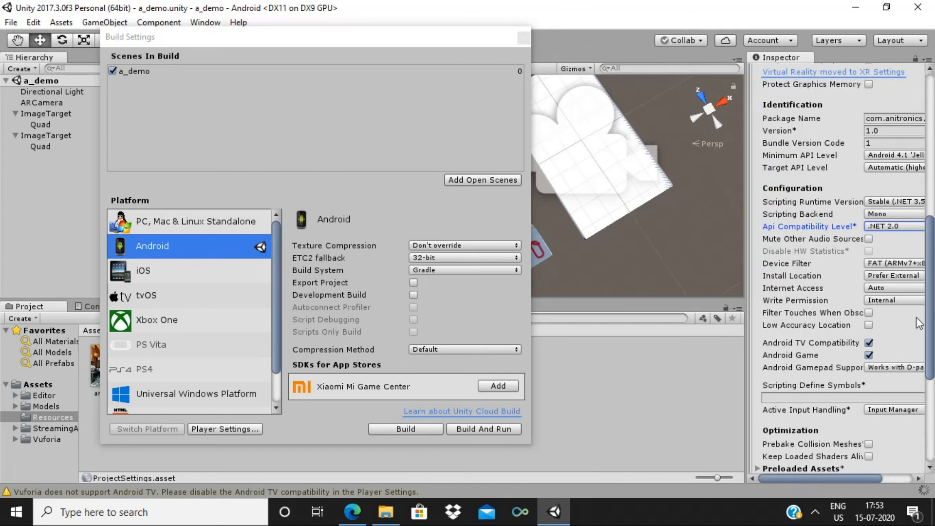
Turn off Android TV Compatibility
{"action": "left_click", "coordinate": [869, 343]}
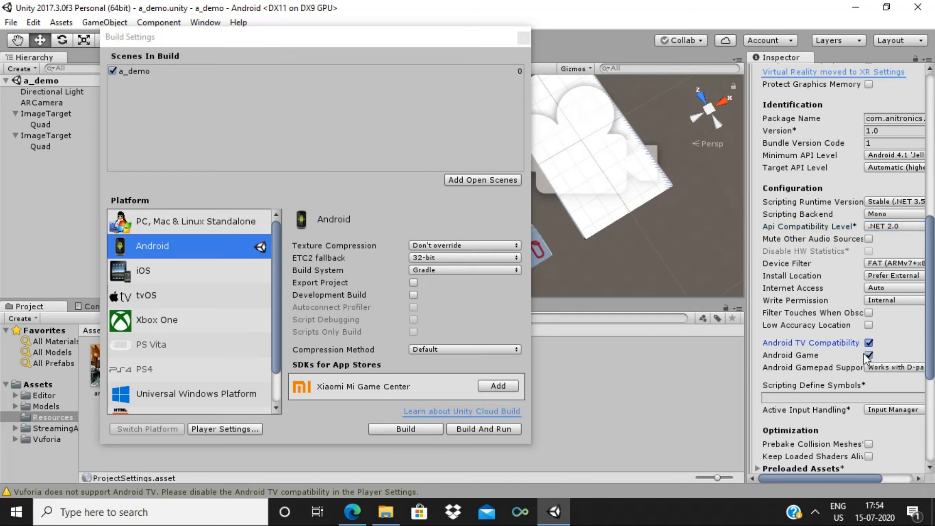
{"action": "left_click", "coordinate": [867, 355]}
{"action": "left_click", "coordinate": [869, 343]}
{"action": "mouse_move", "coordinate": [831, 476]}
{"action": "left_mouse_down"}
{"action": "mouse_move", "coordinate": [844, 476]}
{"action": "mouse_move", "coordinate": [829, 477]}
{"action": "left_mouse_up"}
{"action": "left_click_drag", "start_coordinate": [933, 303], "coordinate": [933, 130]}
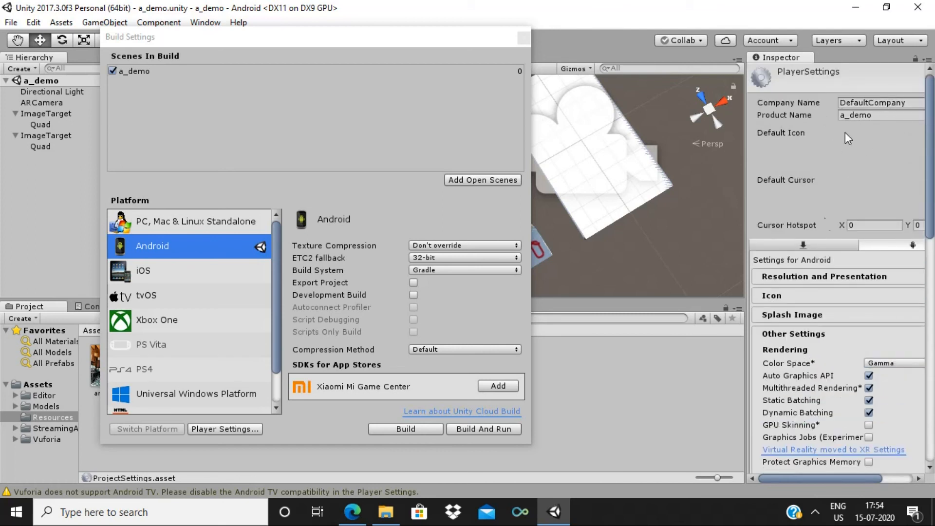
{"action": "left_click_drag", "start_coordinate": [785, 479], "coordinate": [834, 475]}
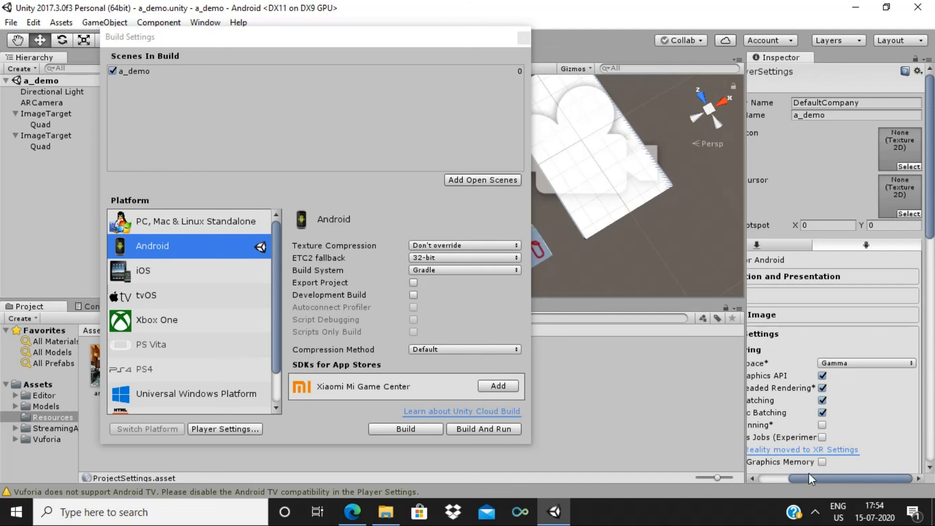
{"action": "left_click_drag", "start_coordinate": [807, 480], "coordinate": [761, 479]}
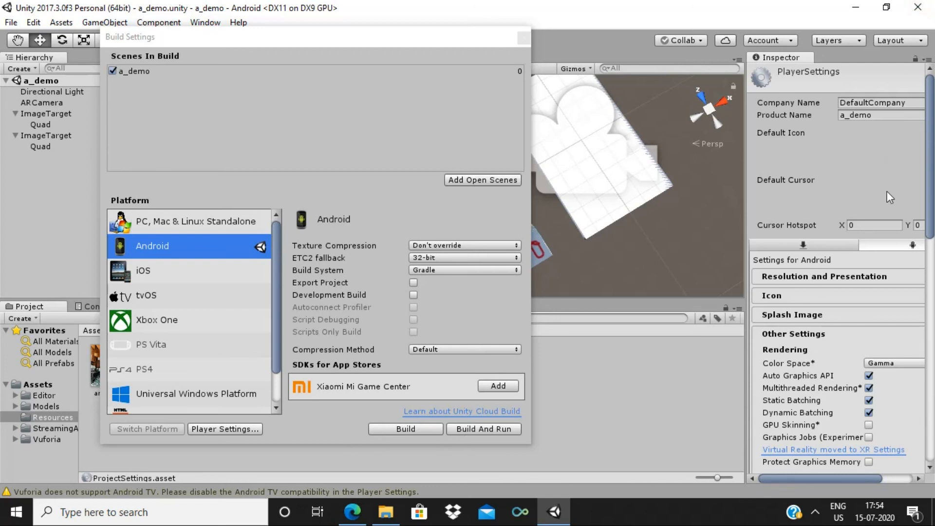
Build the Android app and save it as a_demo.apk in the a_demo project folder
{"action": "left_click", "coordinate": [398, 429]}
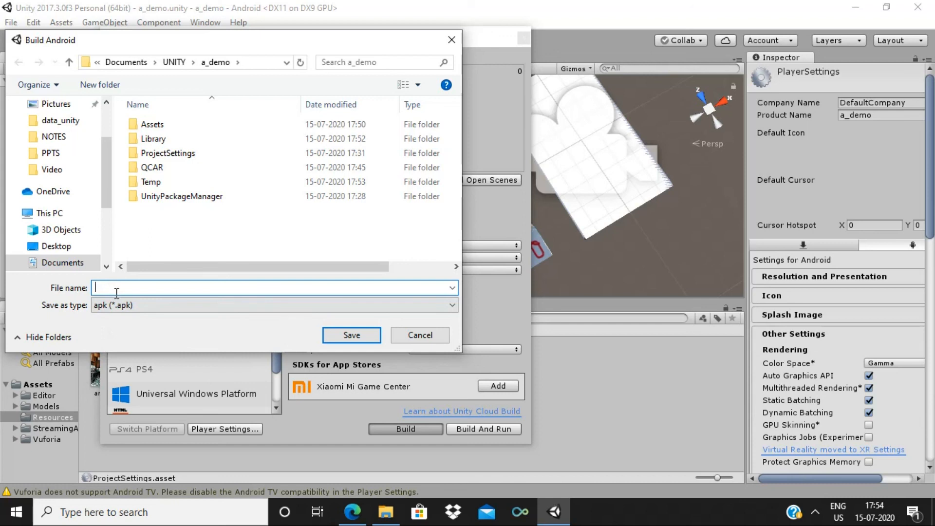
{"action": "type", "text": "a_demo"}
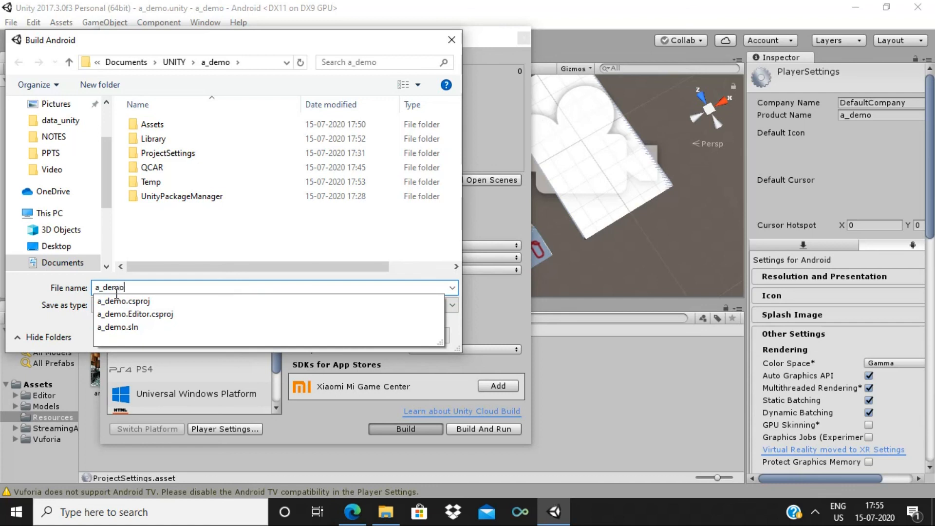
{"action": "left_click", "coordinate": [161, 288]}
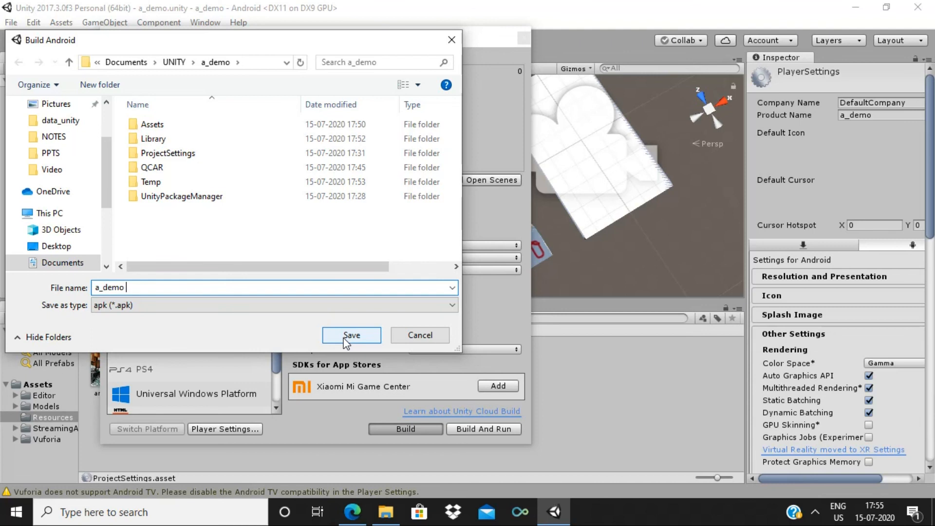
{"action": "left_click", "coordinate": [349, 340]}
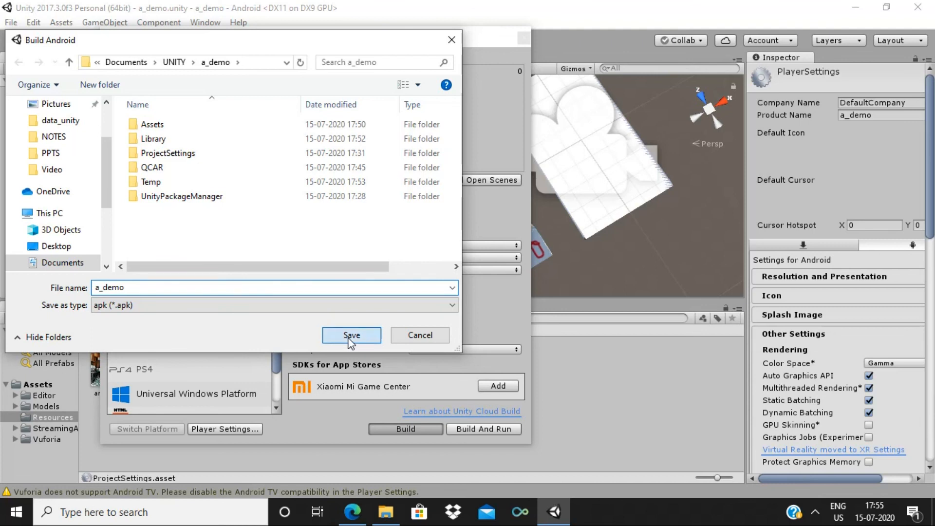